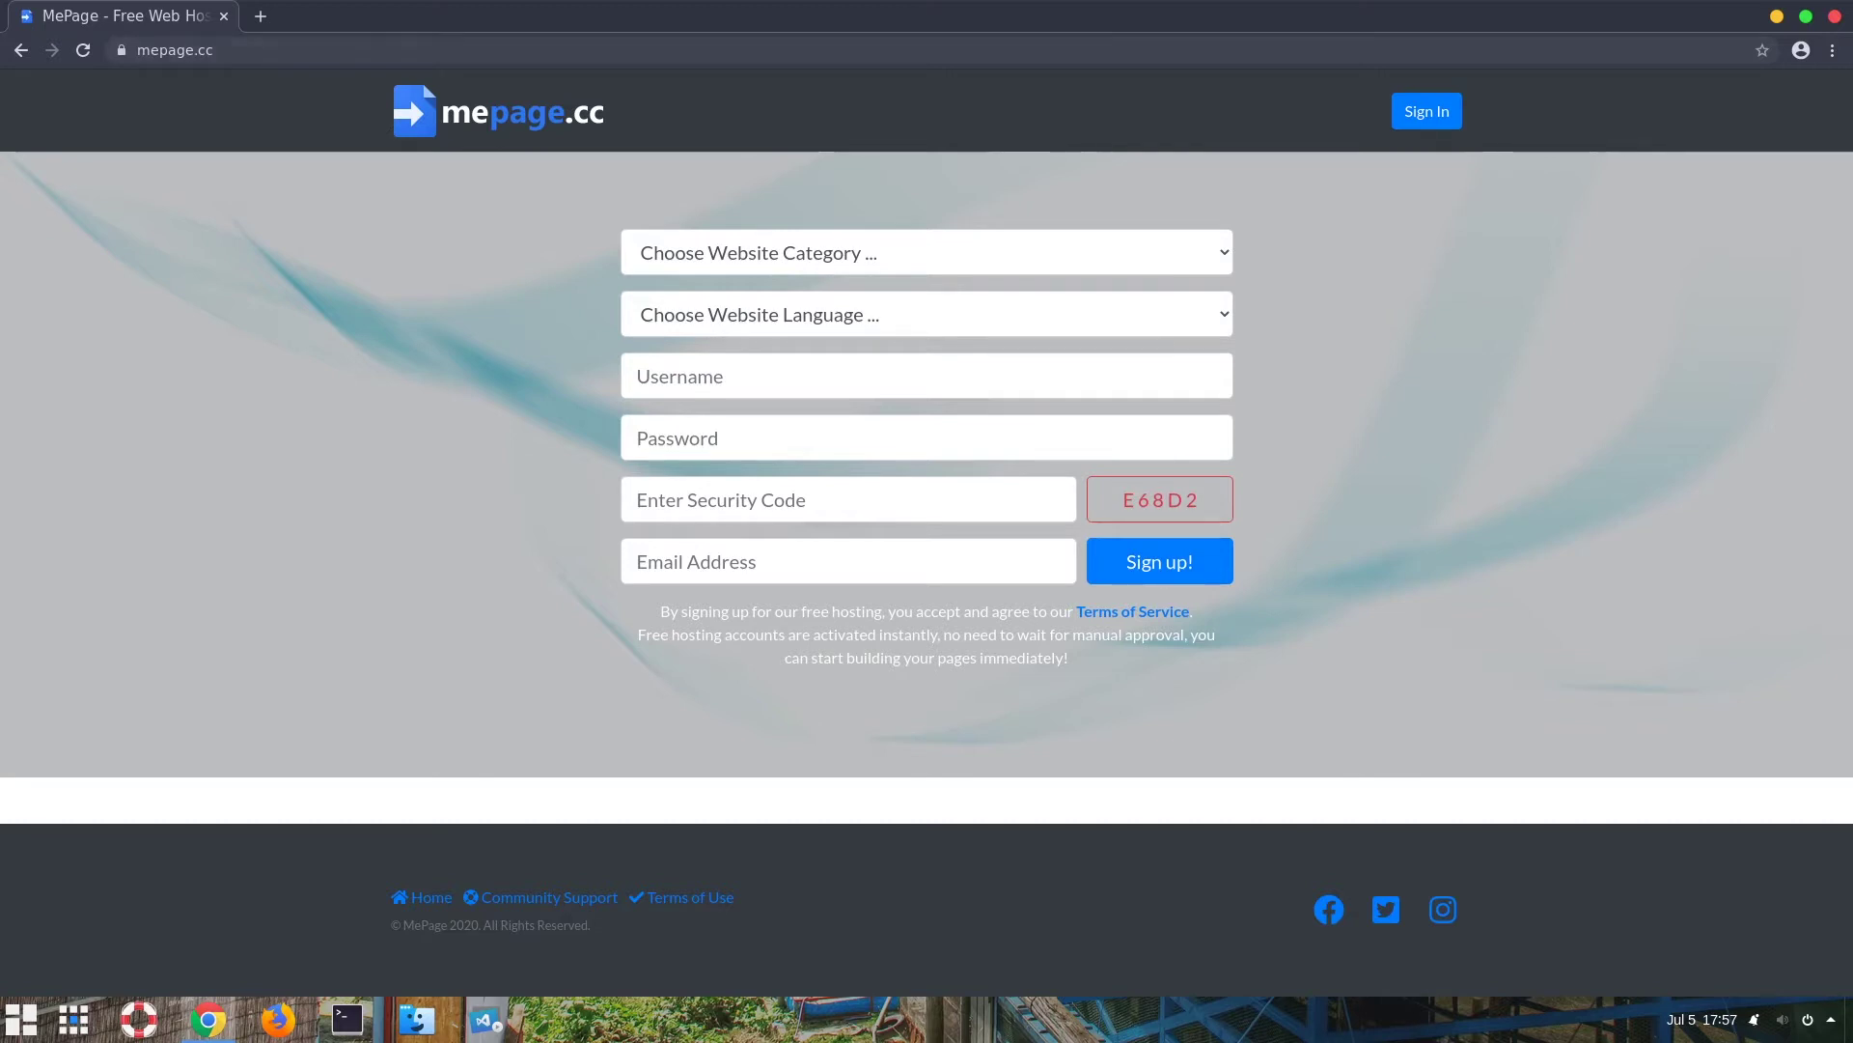
Step: Open the website category list on the free hosting sign-up form
click(878, 253)
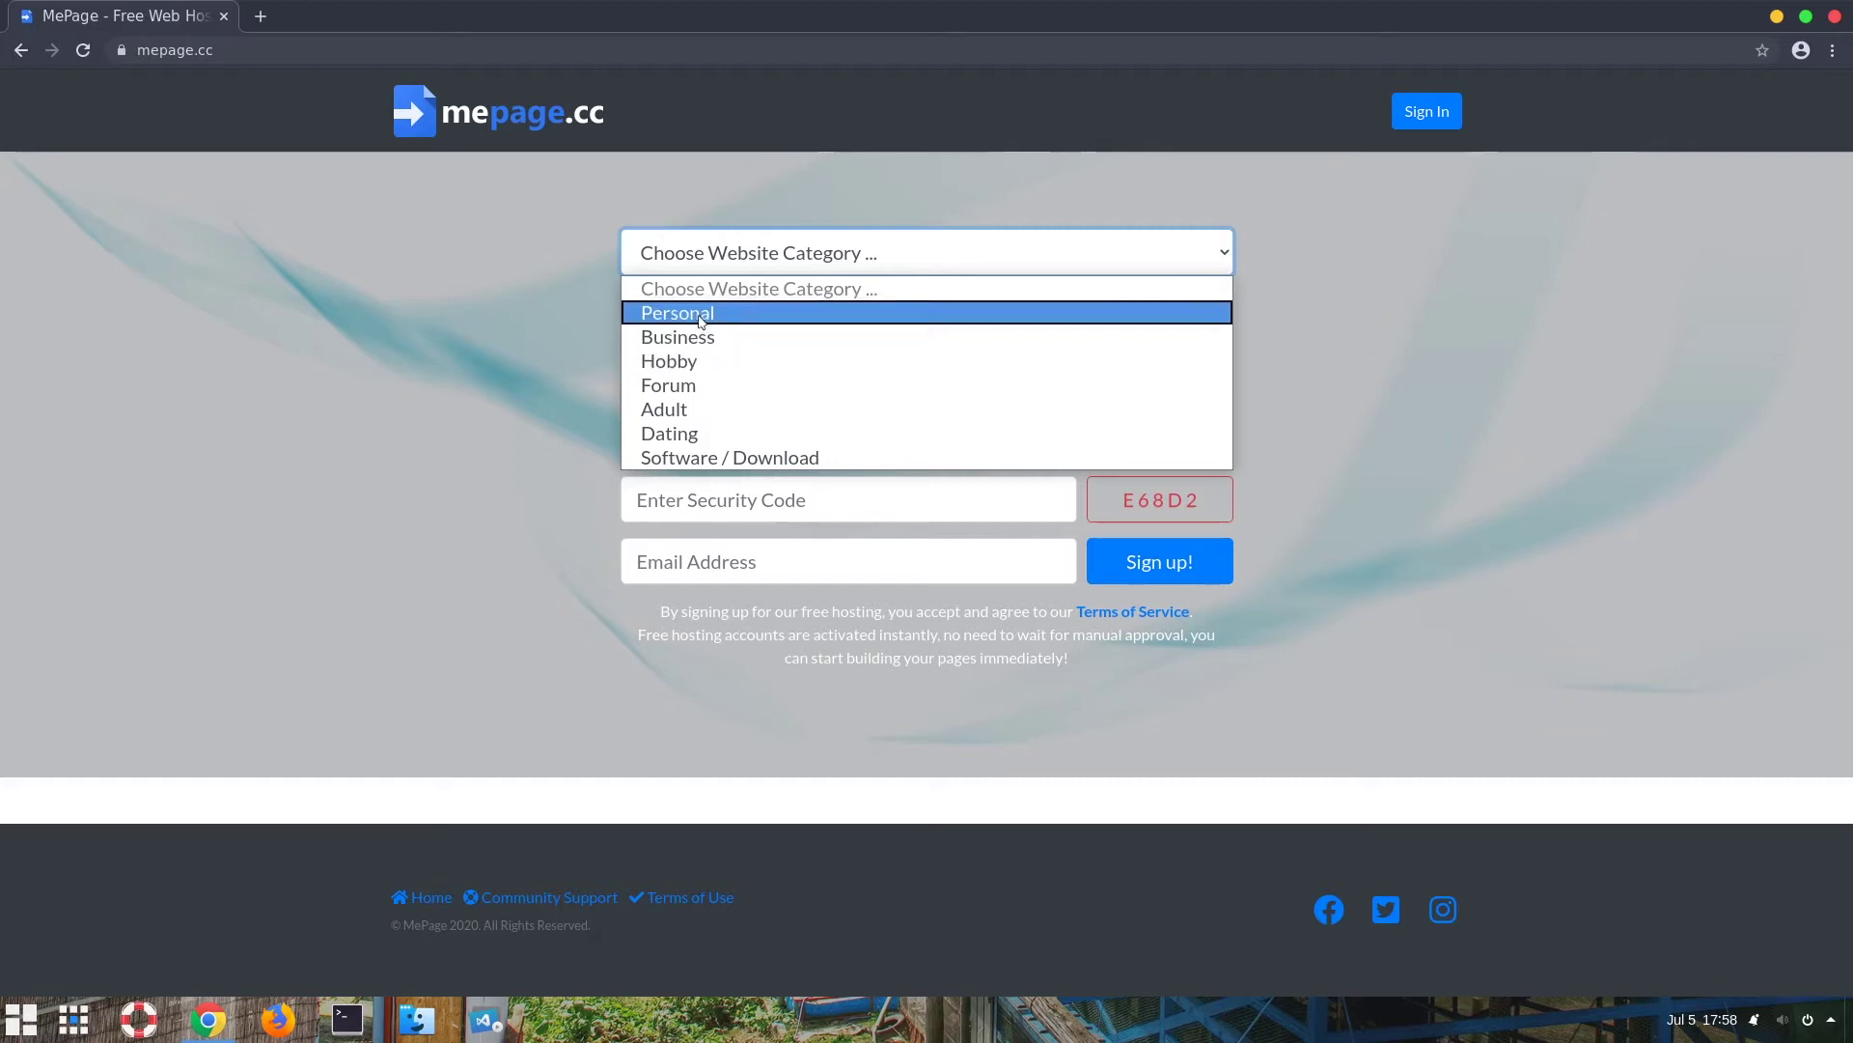
Step: Choose Personal as the website category and English as the language
click(701, 311)
click(697, 318)
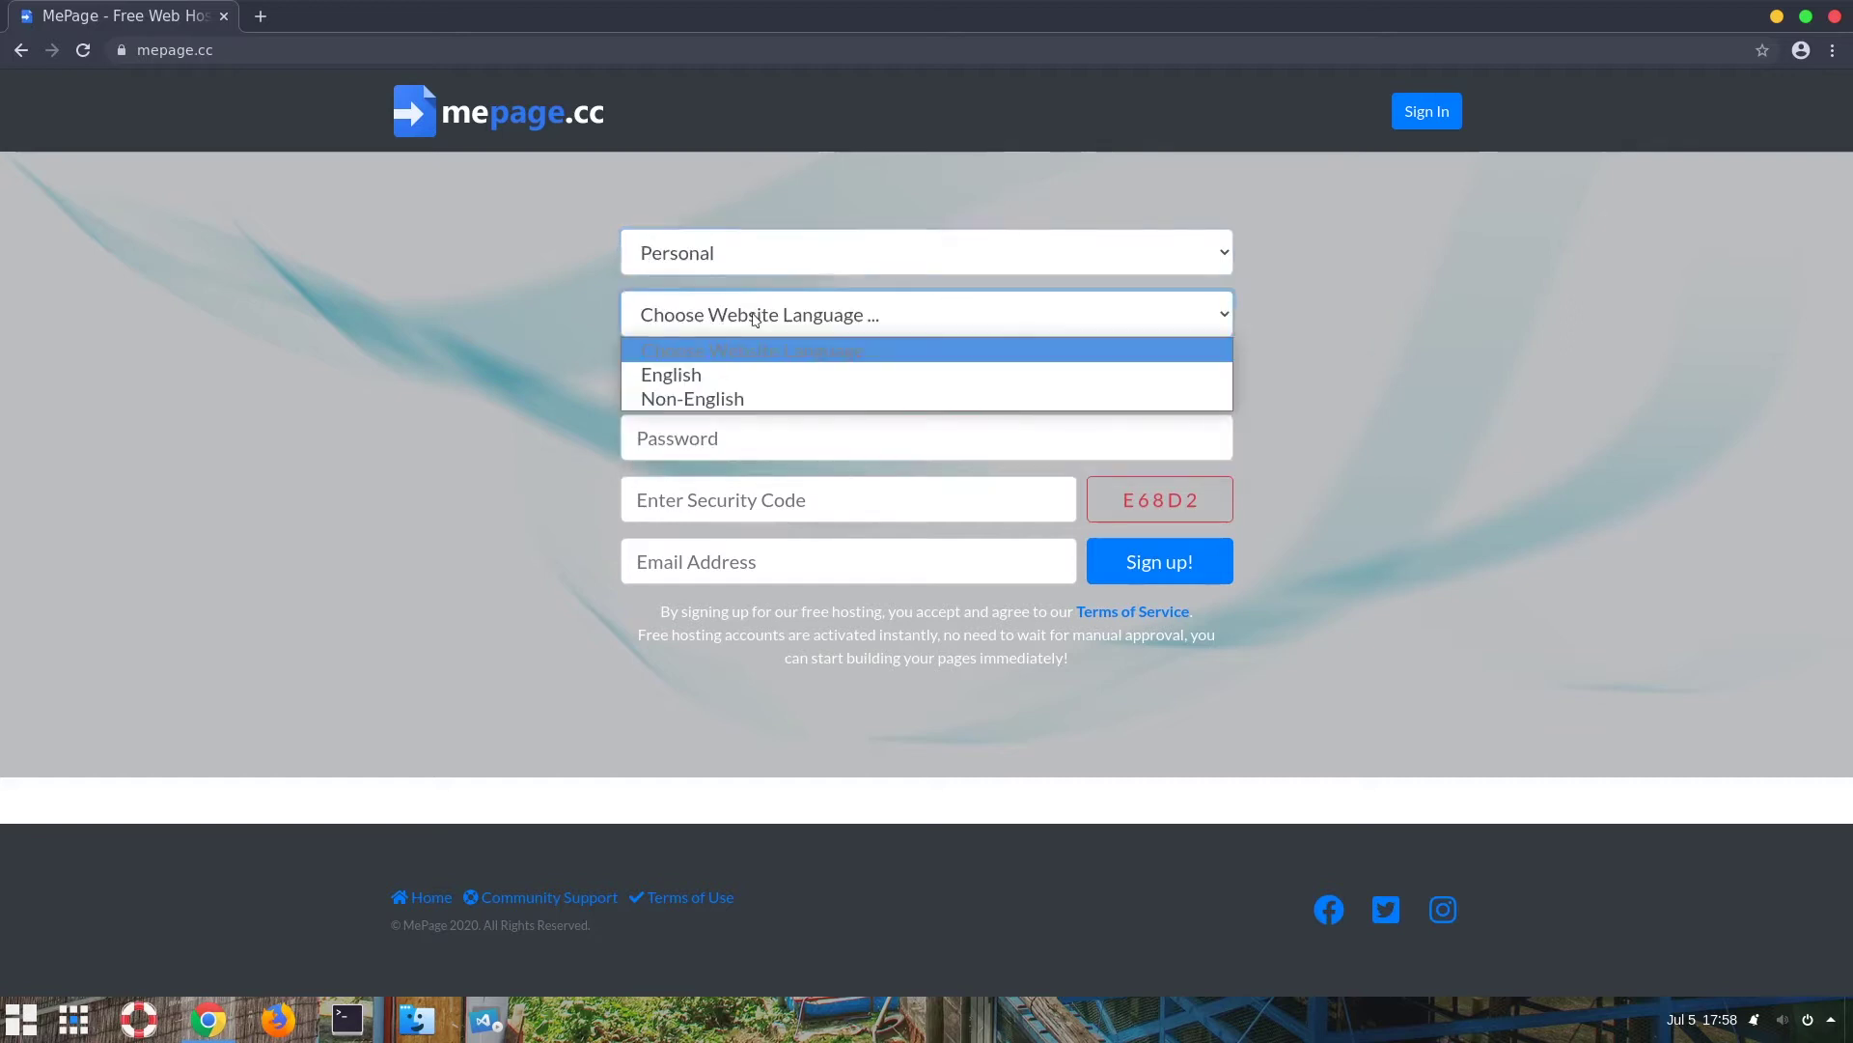
click(687, 376)
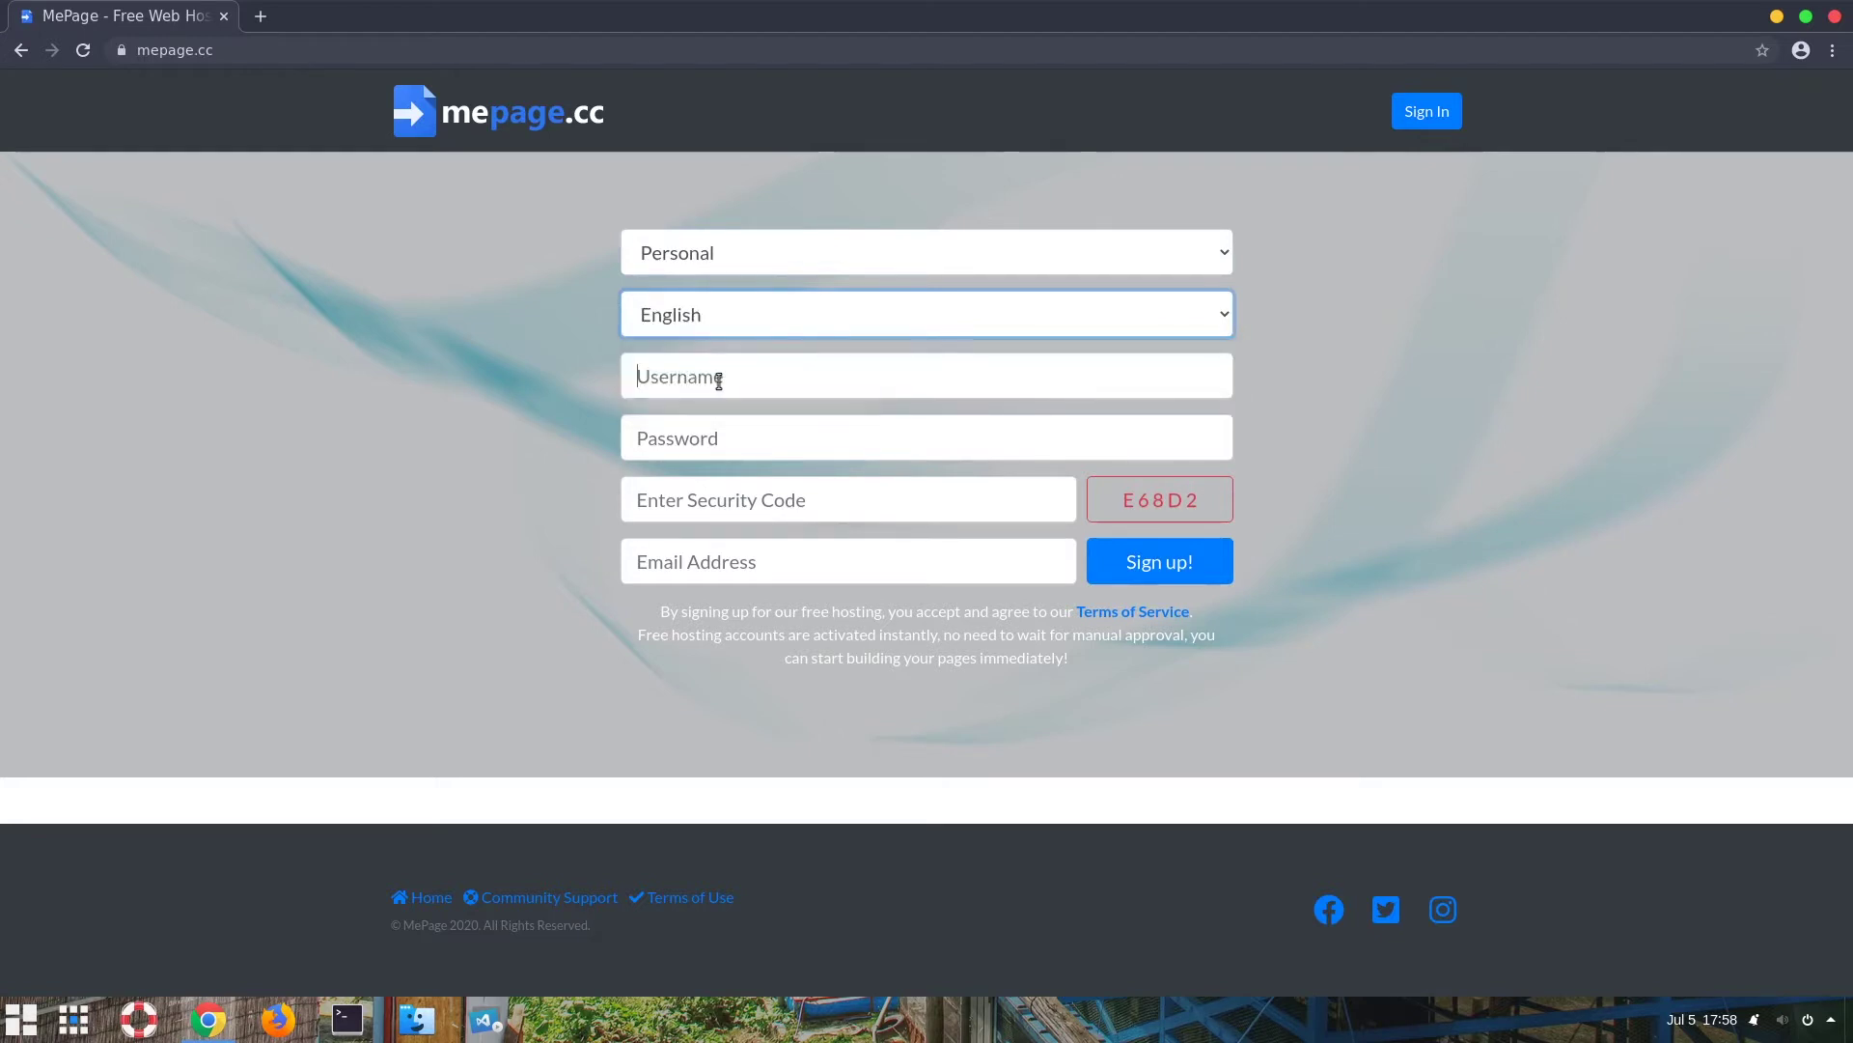
Step: Enter the username 'playground', replacing the earlier 'mysite.mepage.cc' and 'php' attempts
click(719, 379)
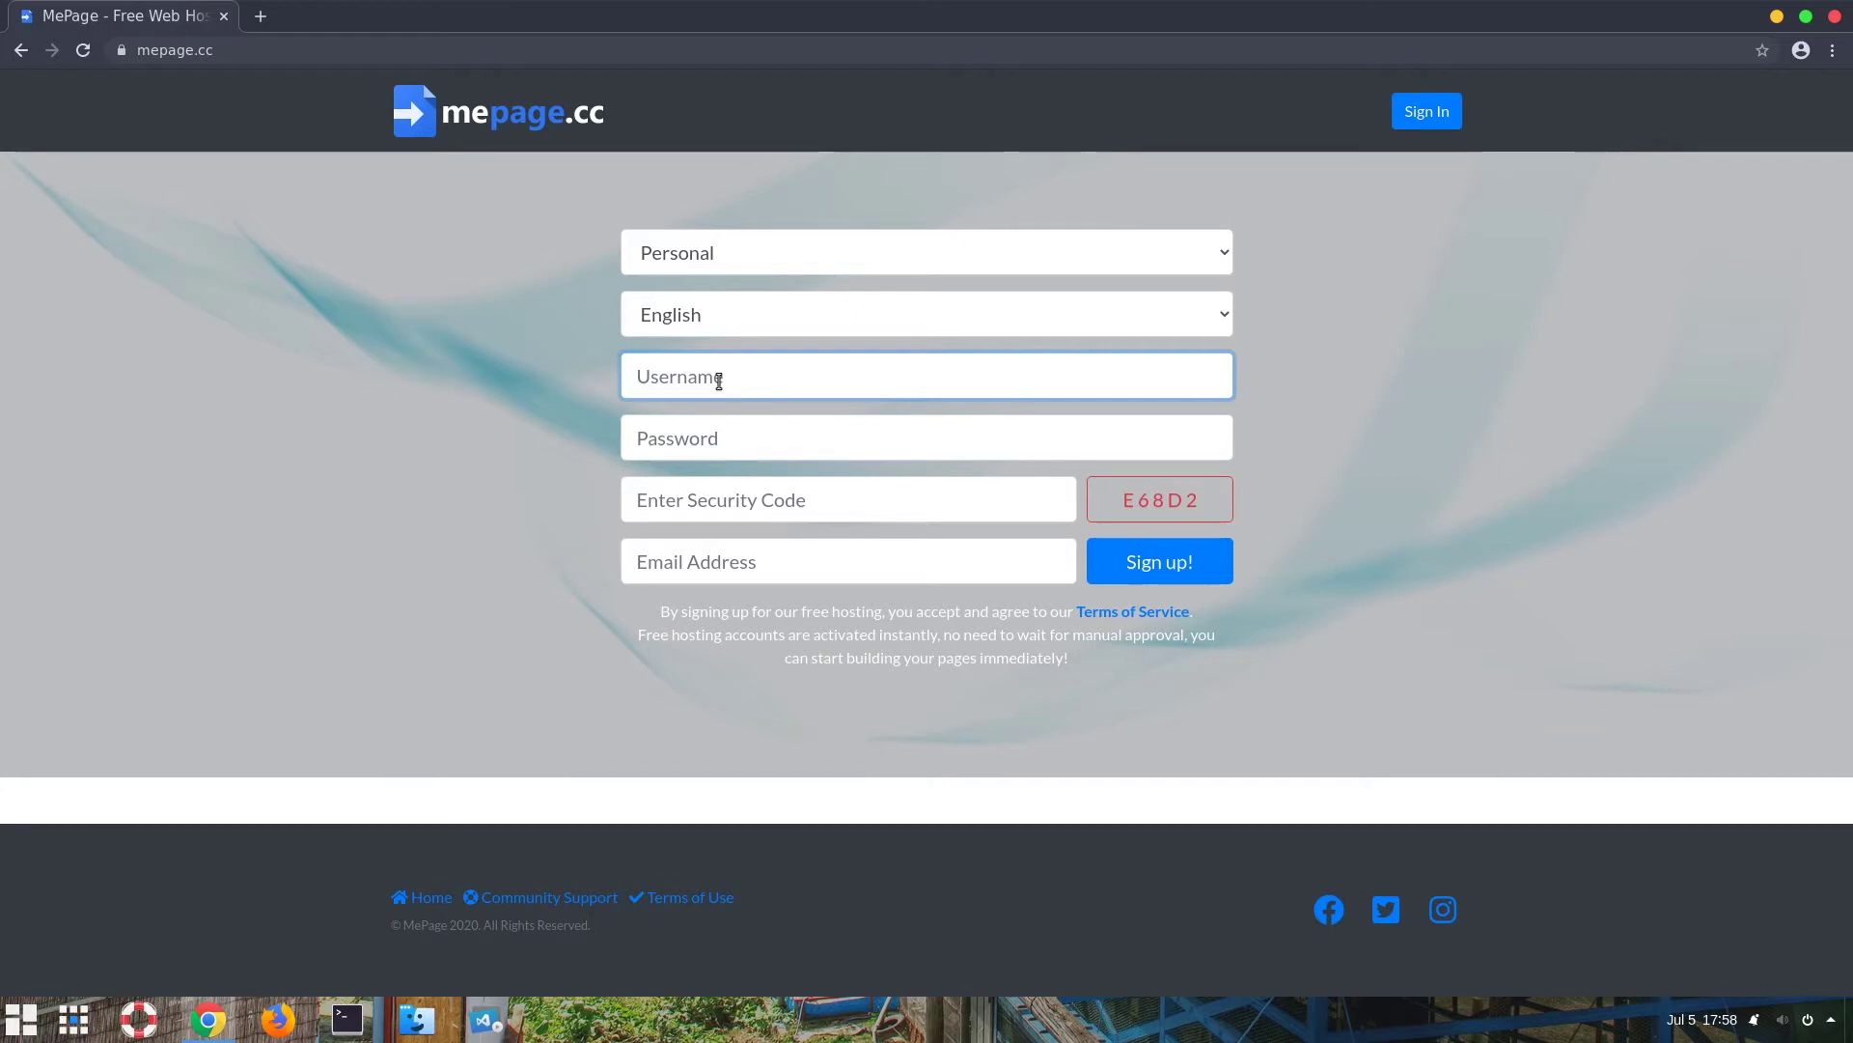
text(mysite.mepage.cc)
drag(803, 380, 622, 377)
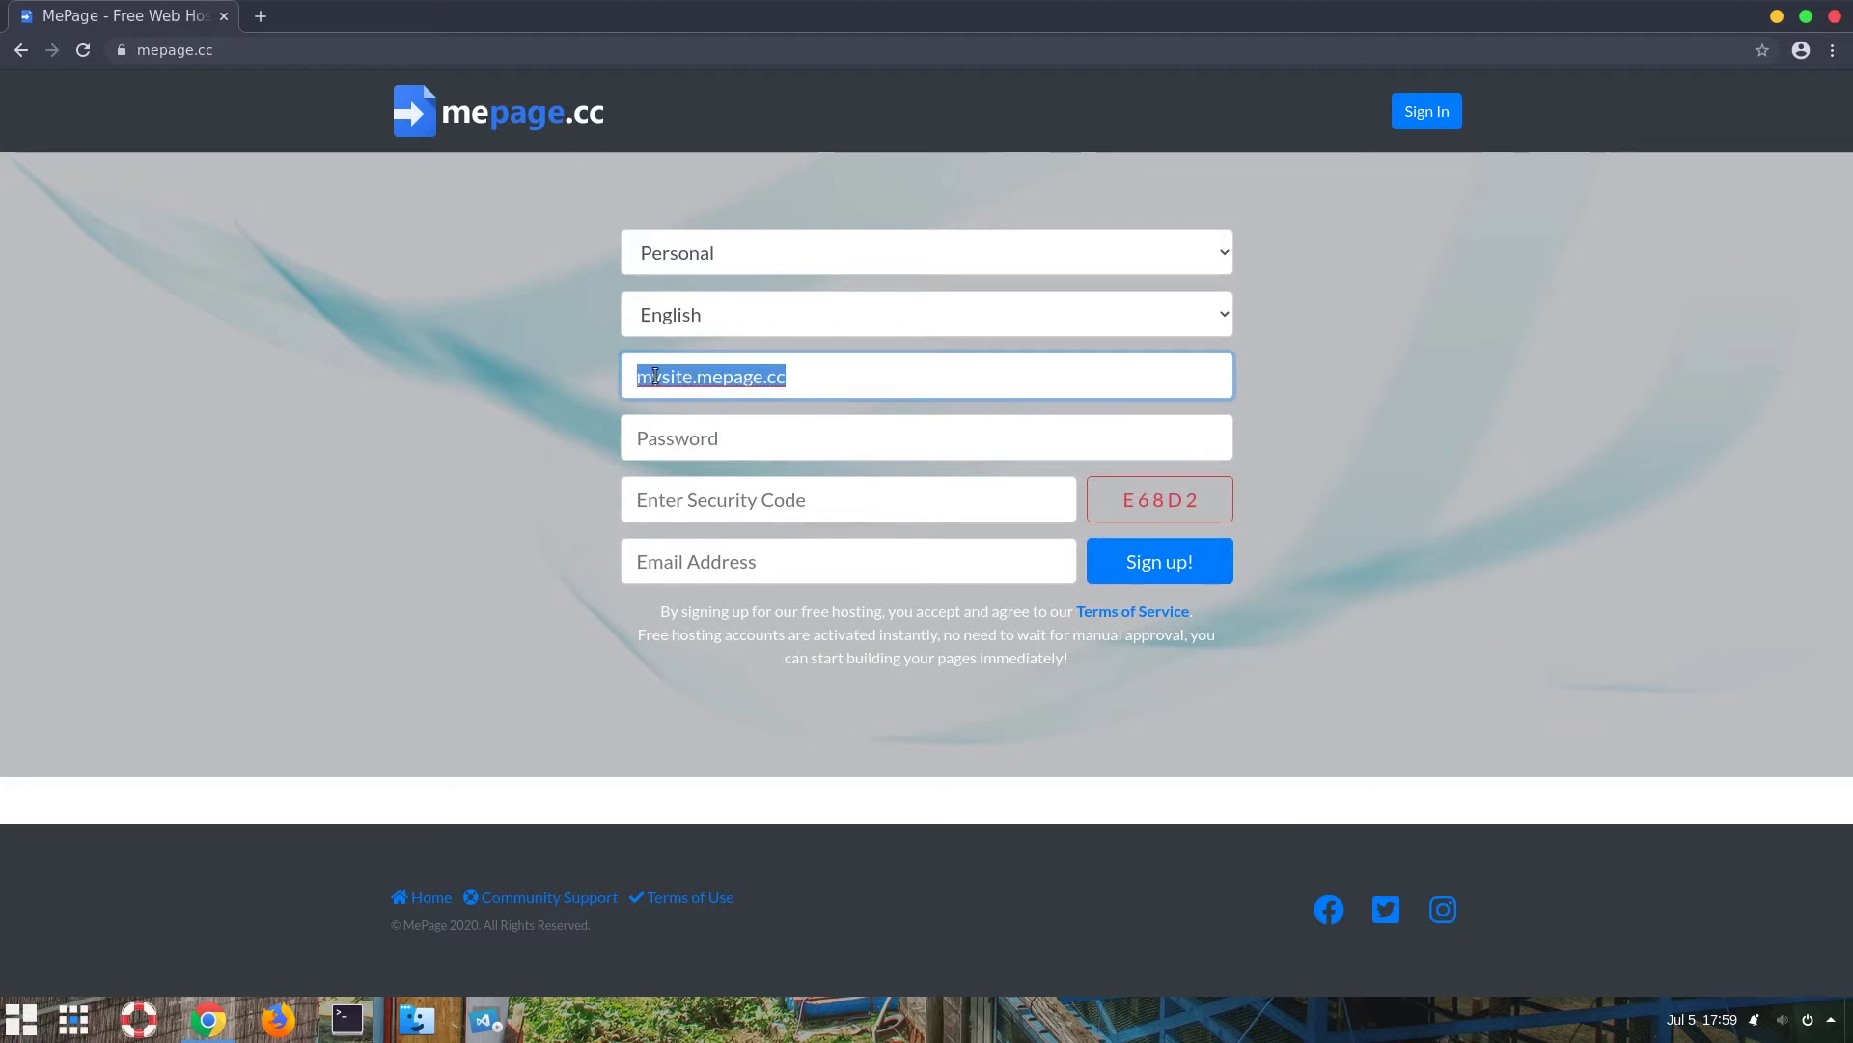
click(642, 377)
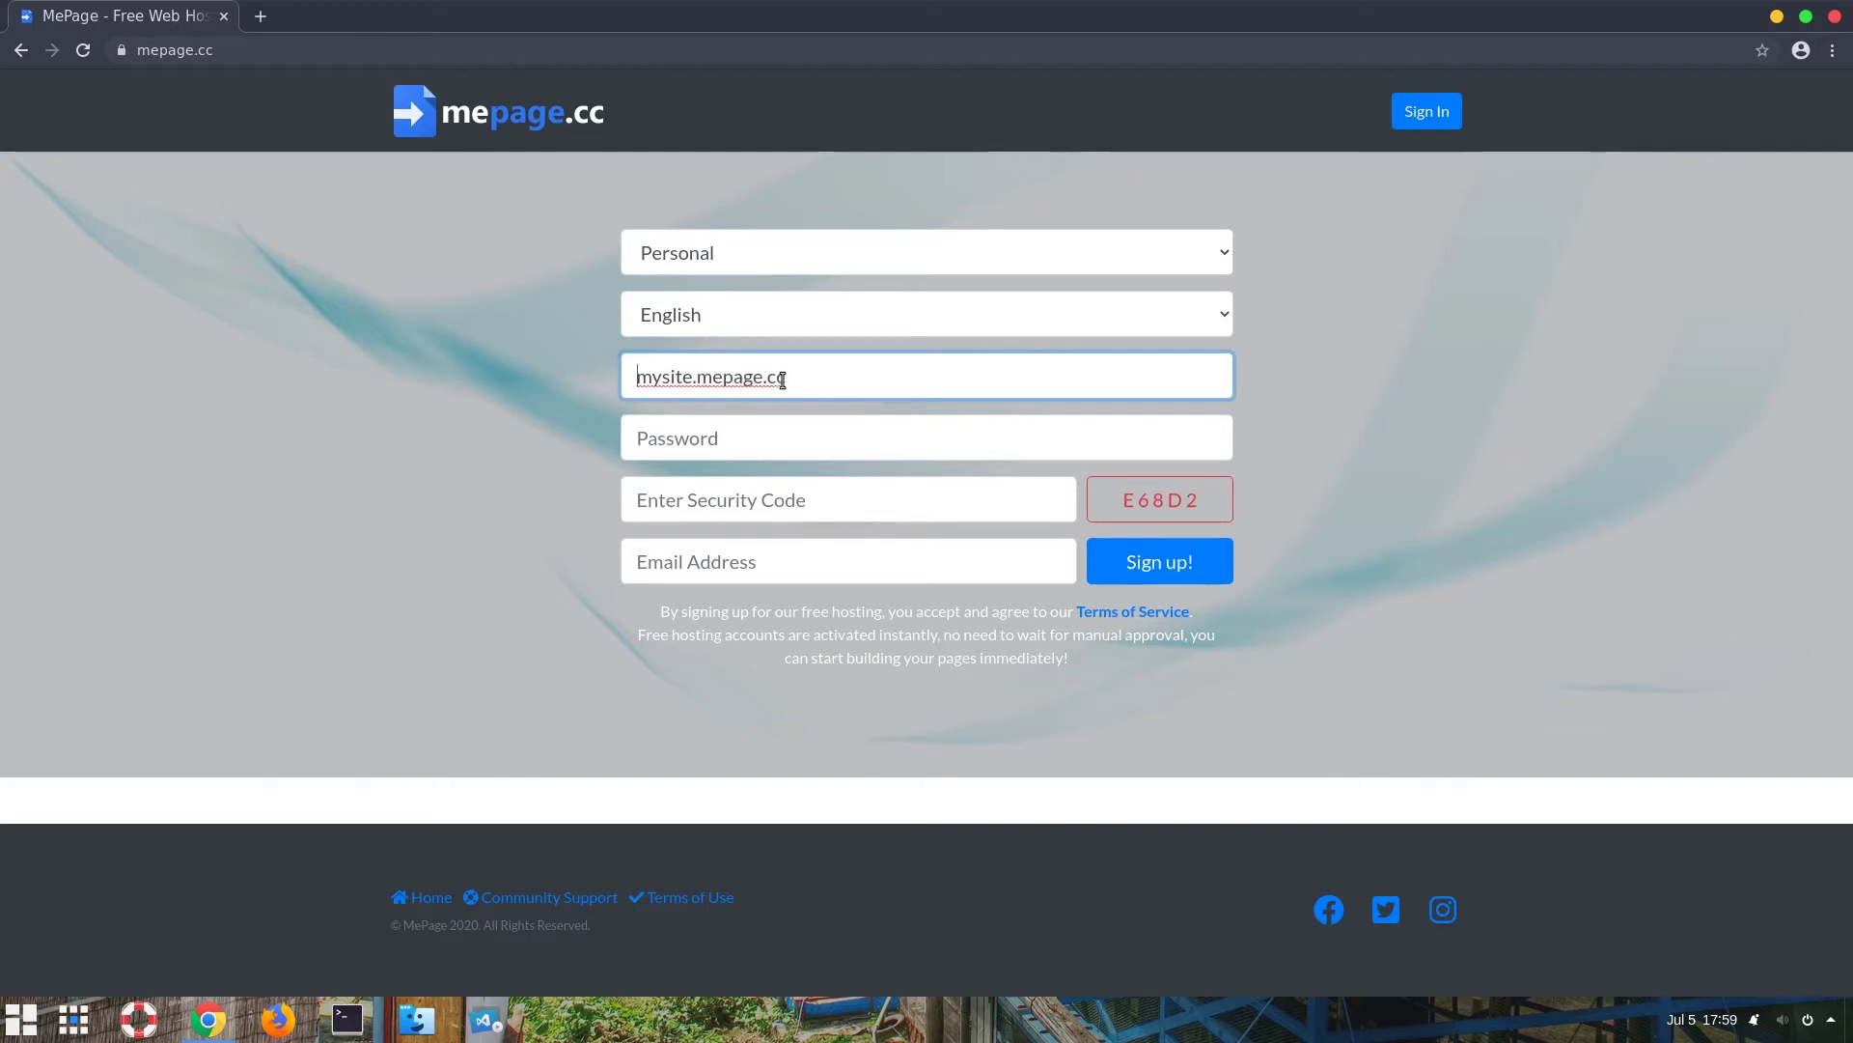
drag(794, 378, 637, 378)
click(744, 373)
key(ctrl+a)
key(BackSpace)
text(php)
key(BackSpace)
key(BackSpace)
key(BackSpace)
text(playground)
click(710, 439)
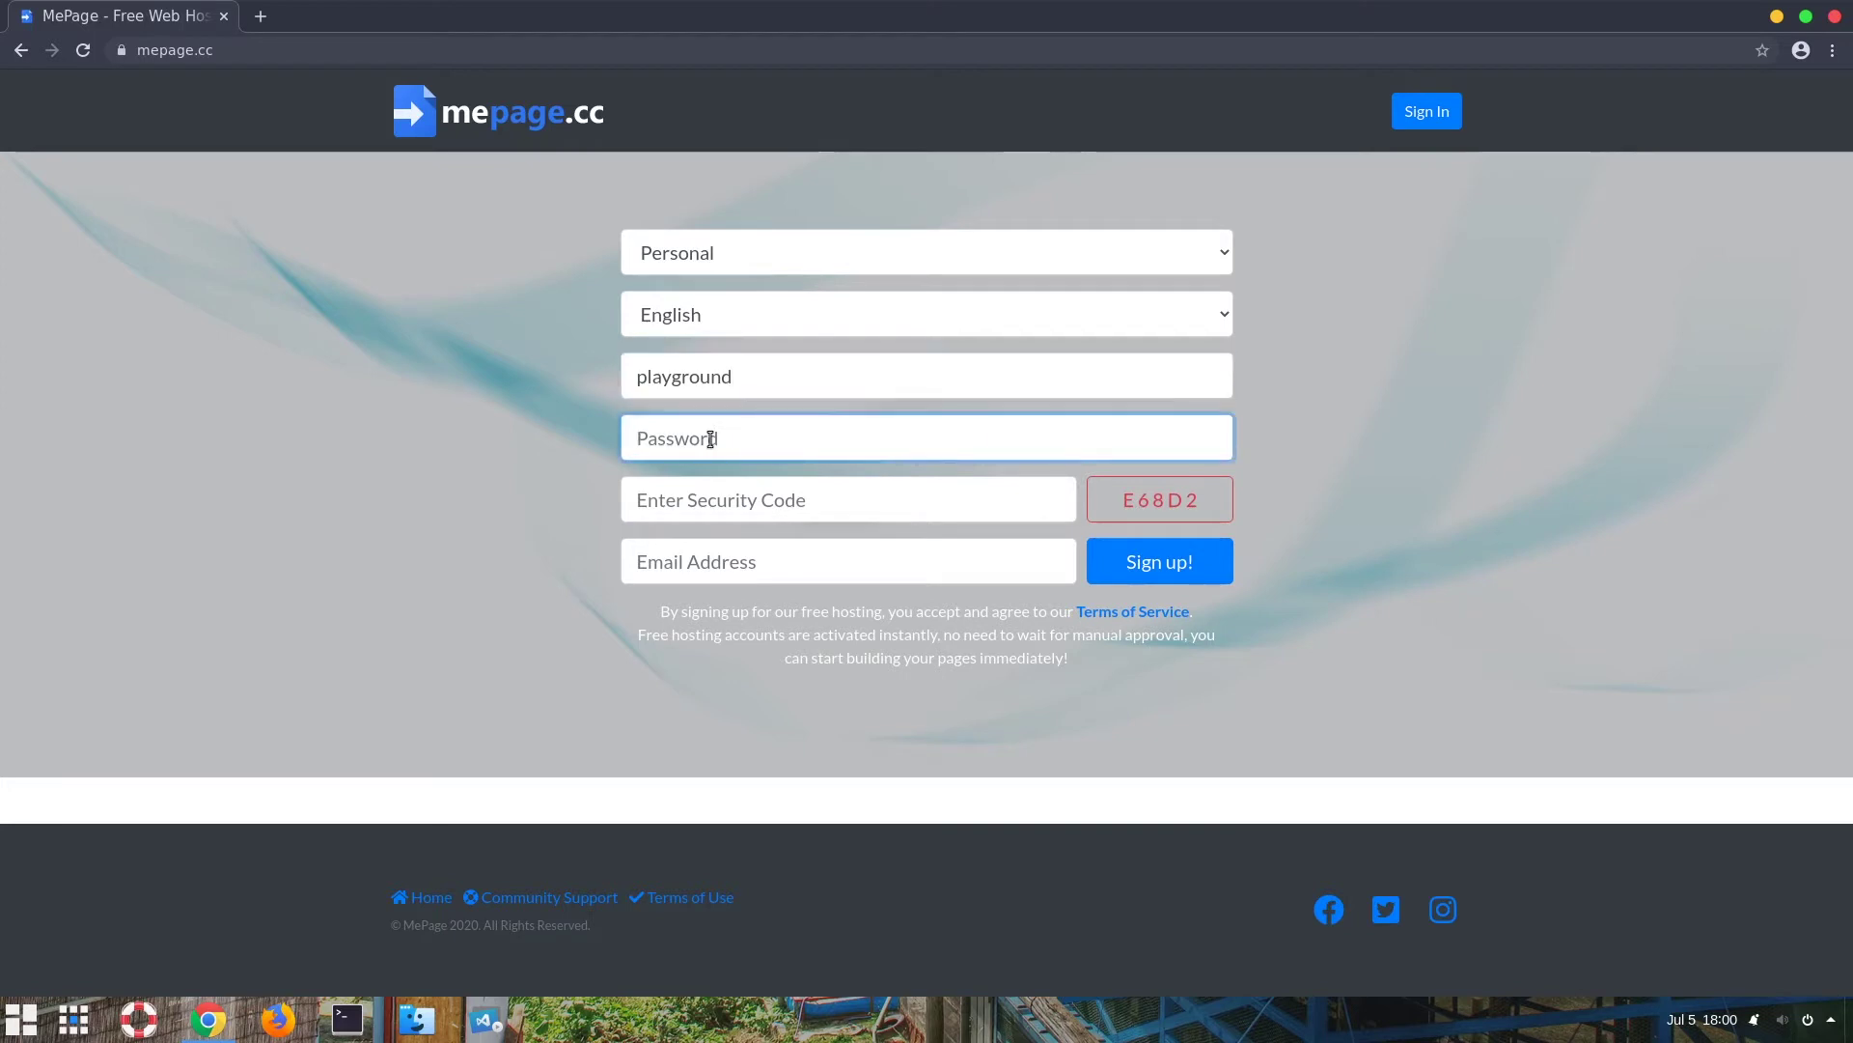
Step: Enter the account password and the displayed security code, correcting one wrong character to 8
text(•••••••••)
drag(754, 439, 629, 439)
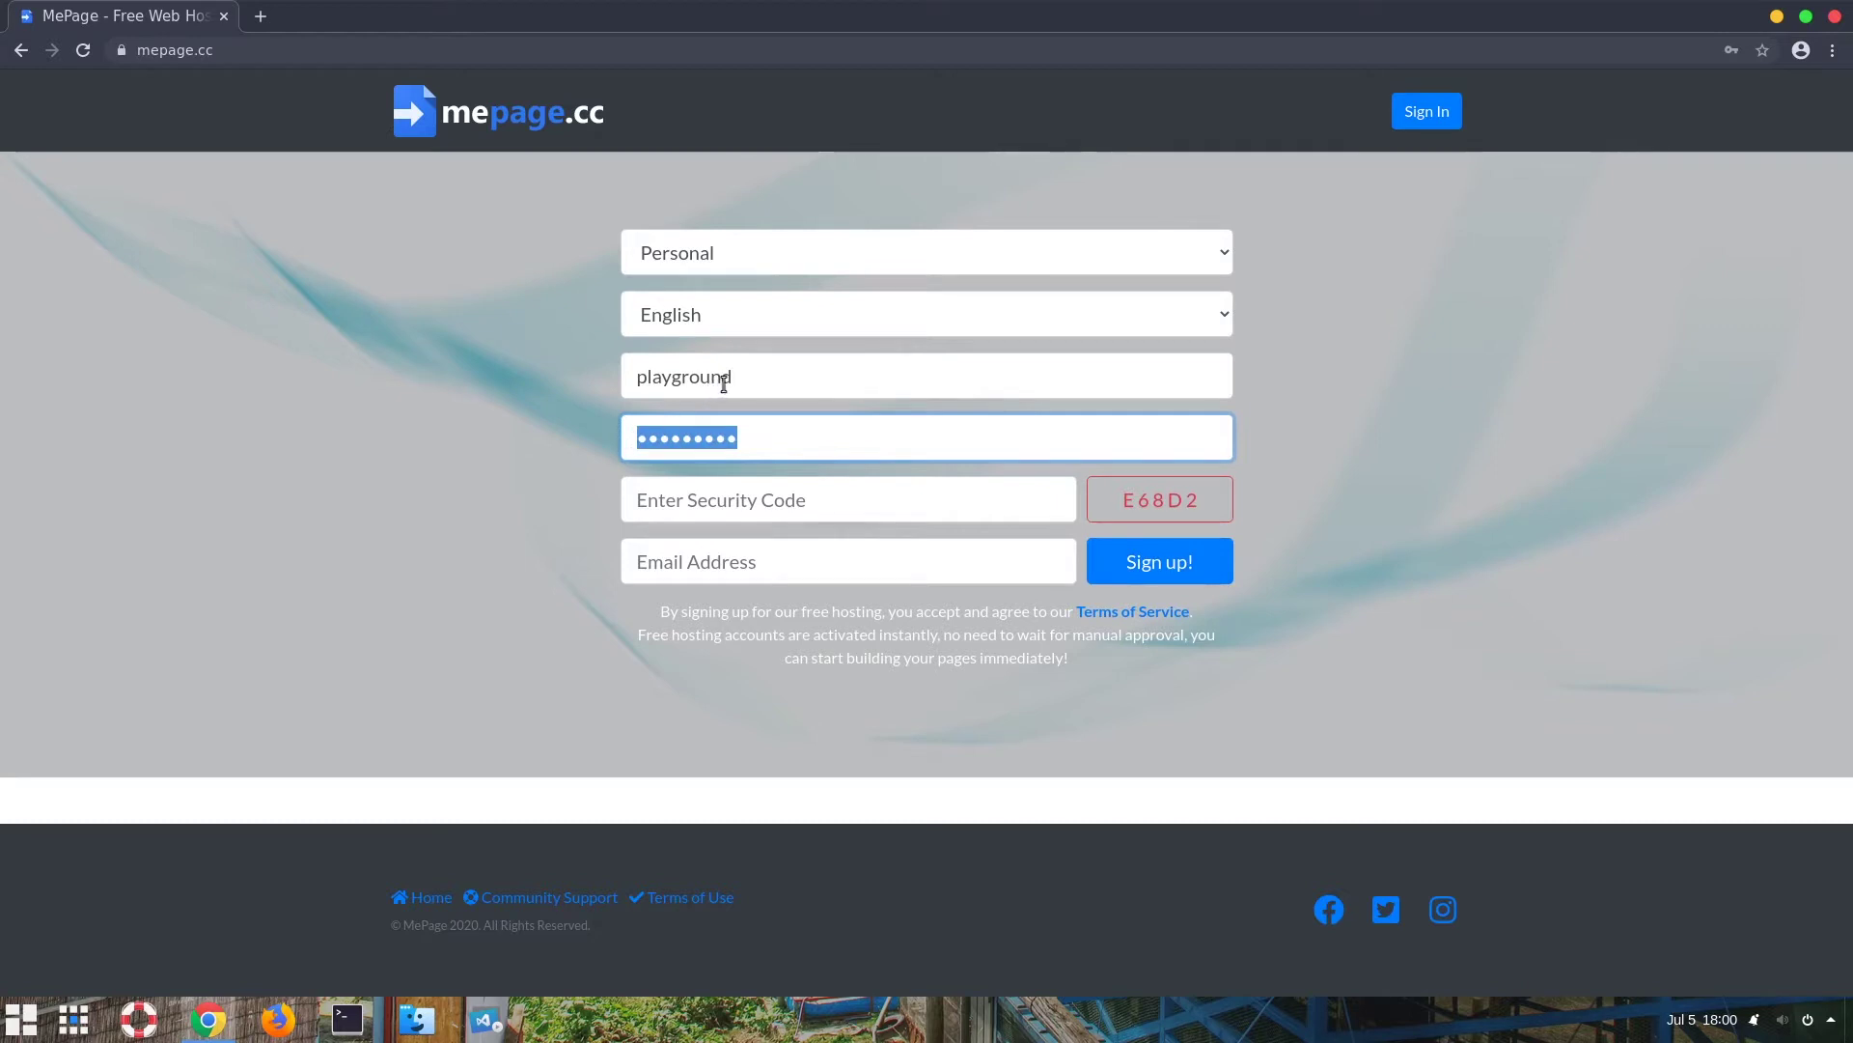
click(726, 503)
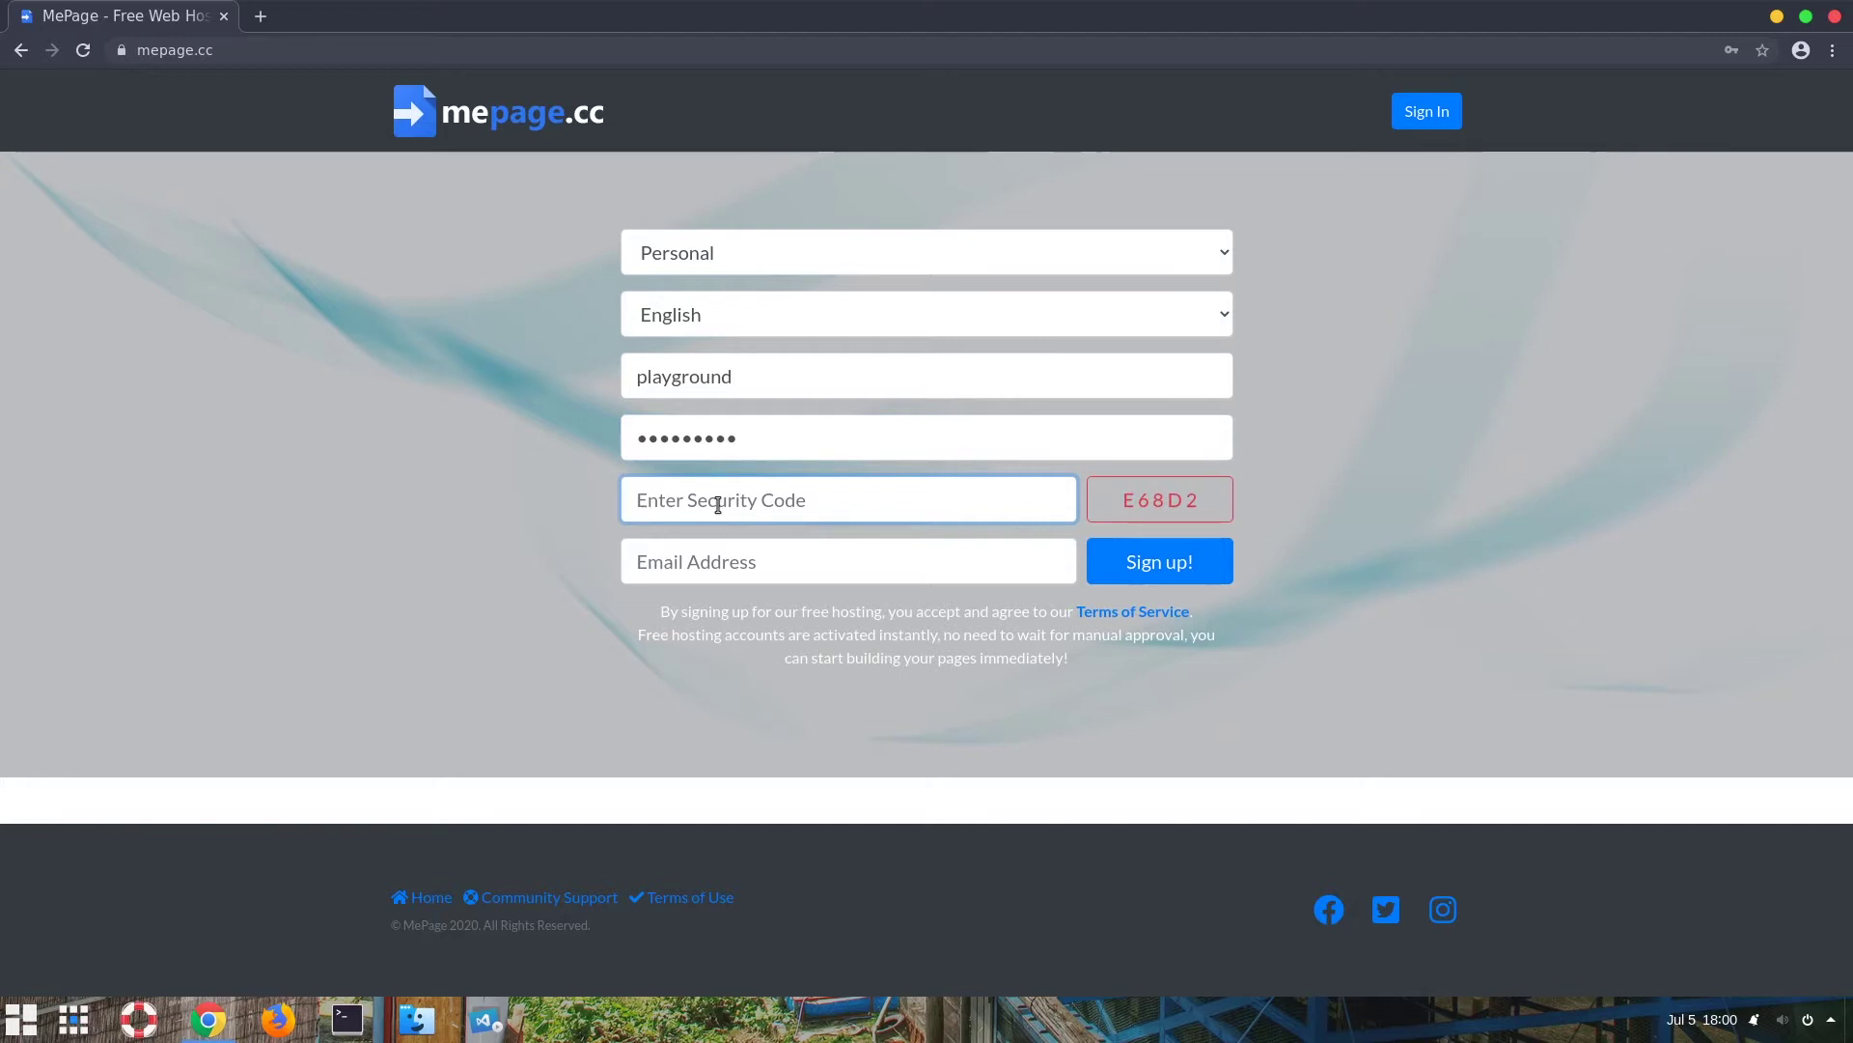
text(E)
text(6)
text(*)
text(D2)
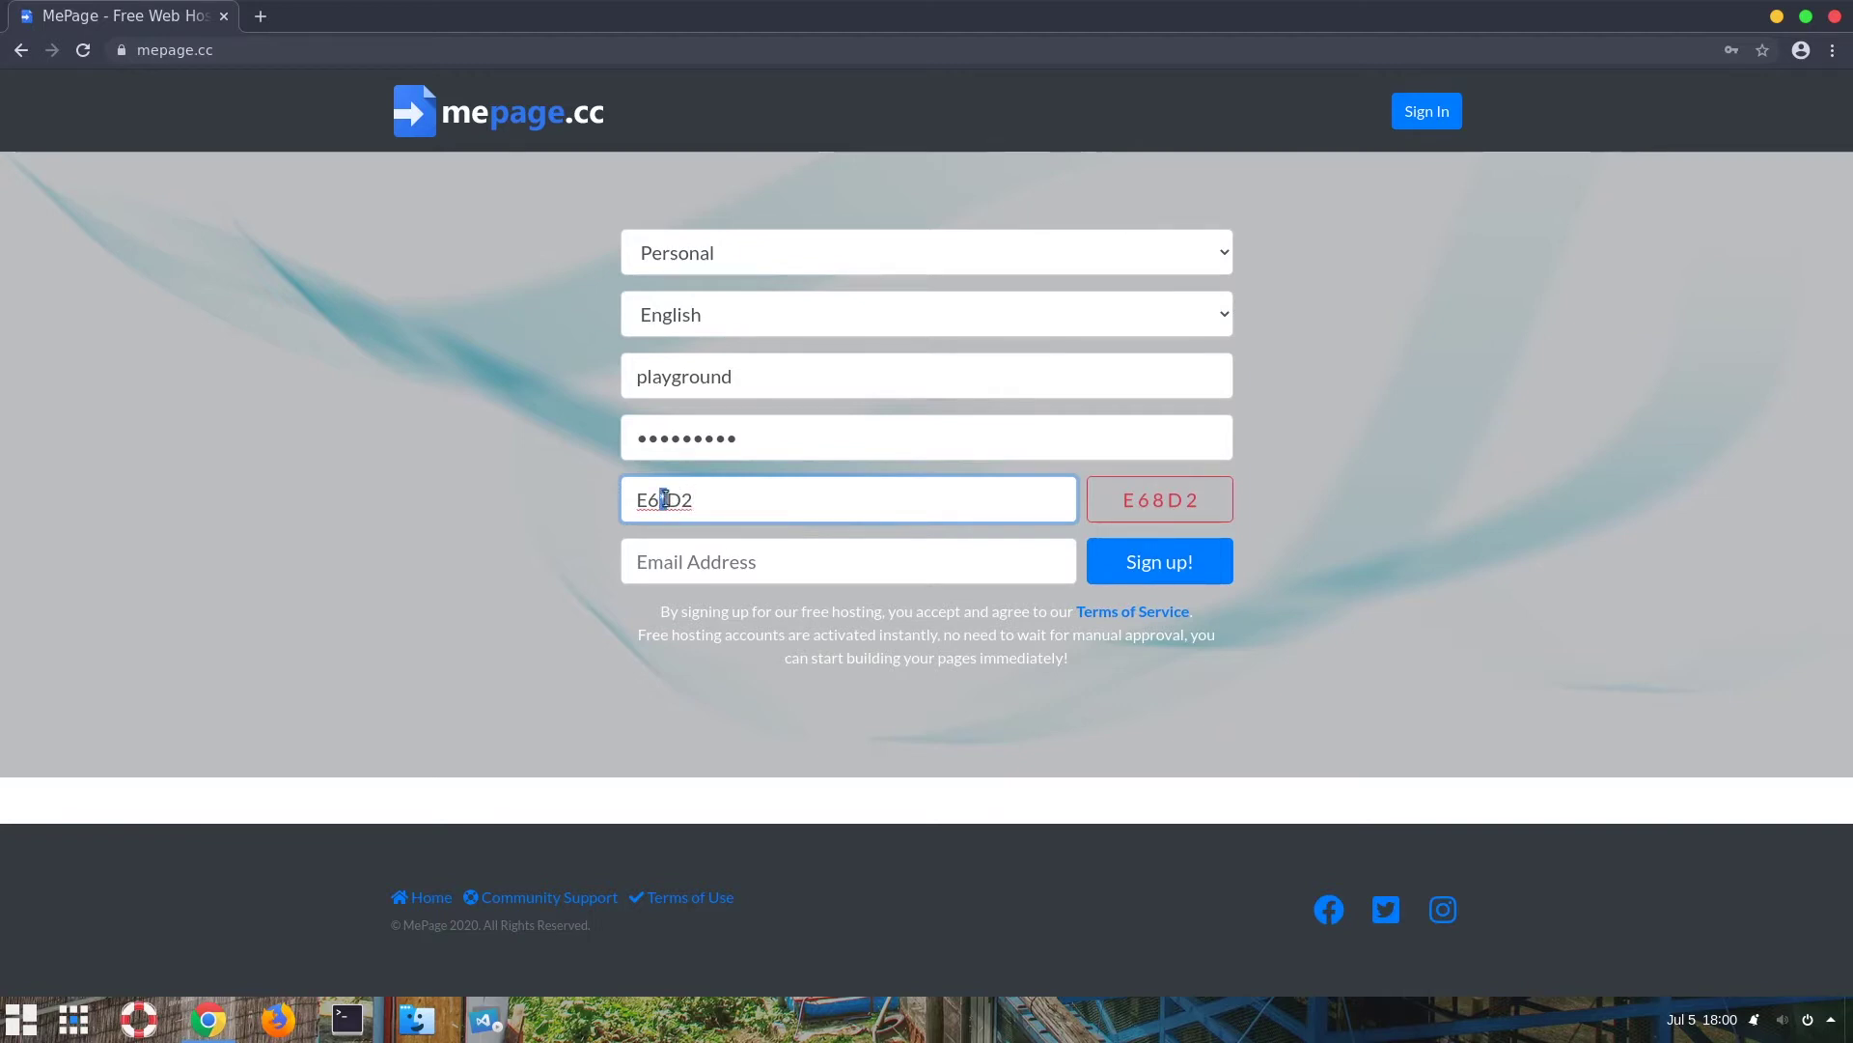
double_click(663, 499)
text(8)
click(689, 560)
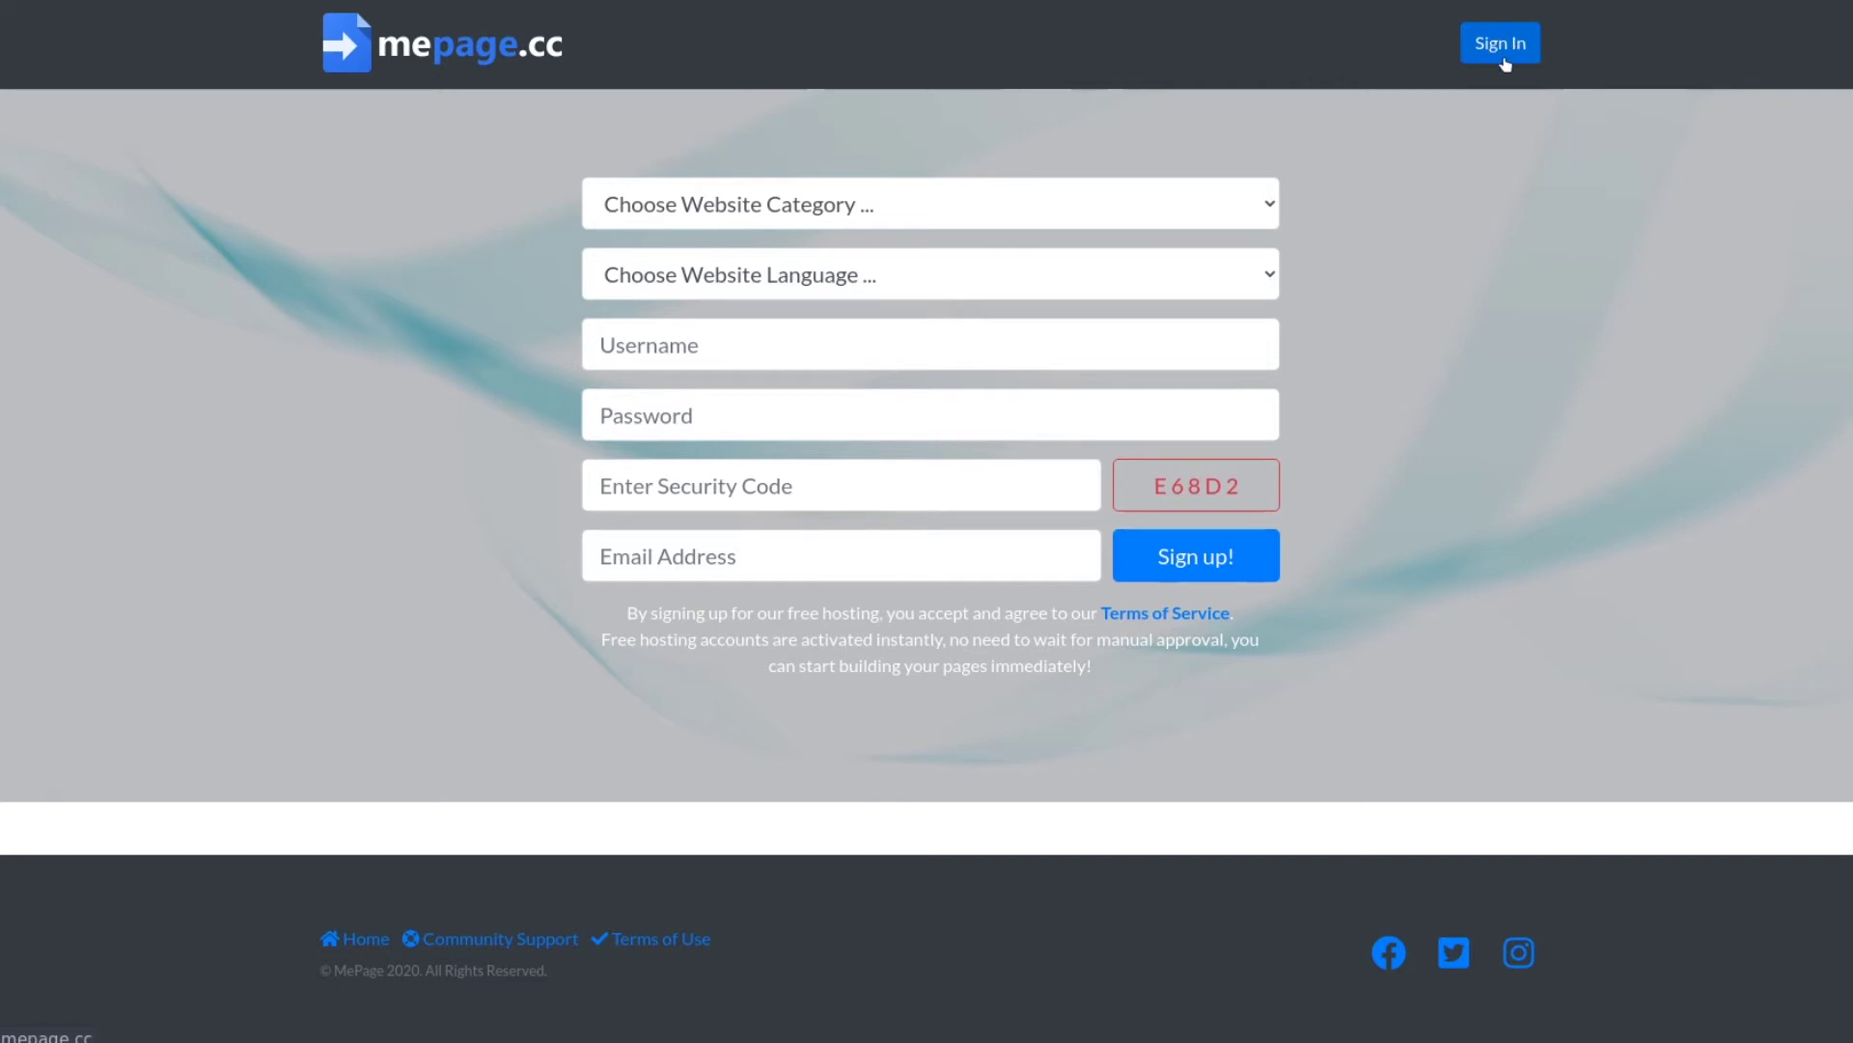
Step: Show the new account's hosting details, copy its MySQL username, and open the control panel login
click(1503, 50)
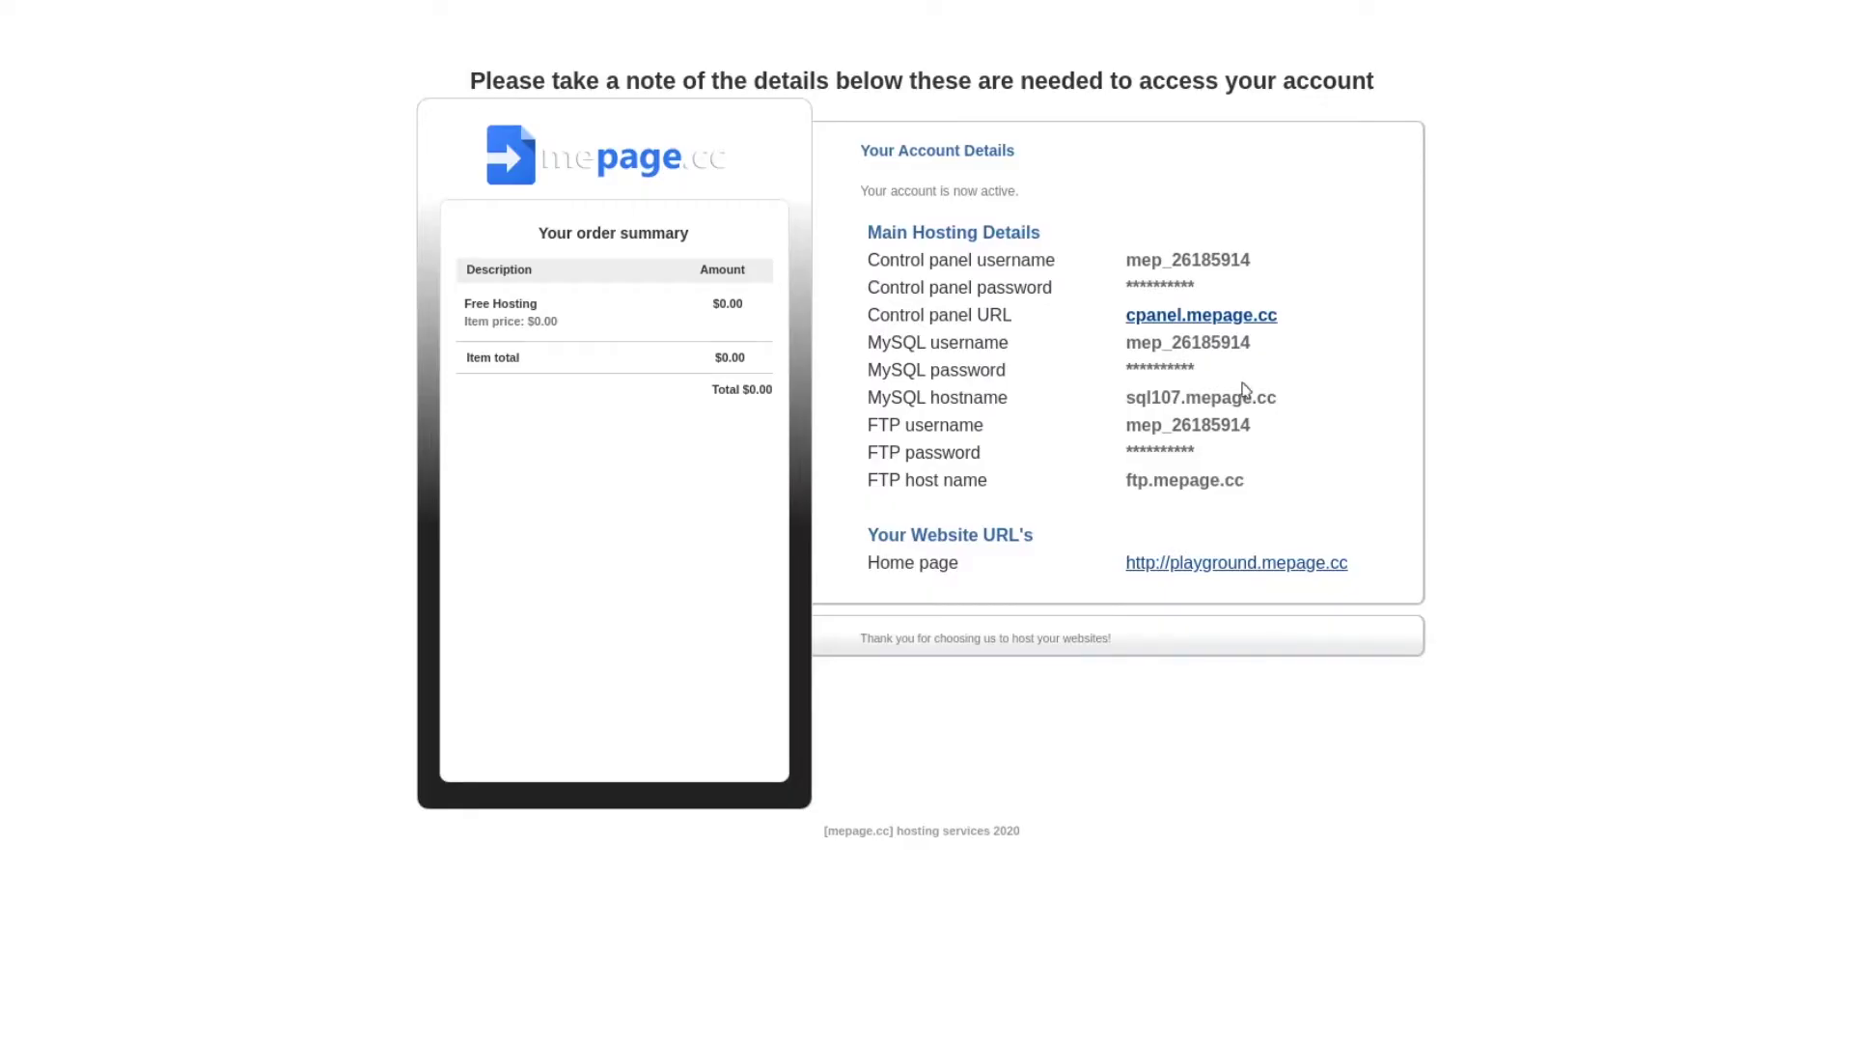
drag(1255, 346, 1134, 344)
key(ctrl+c)
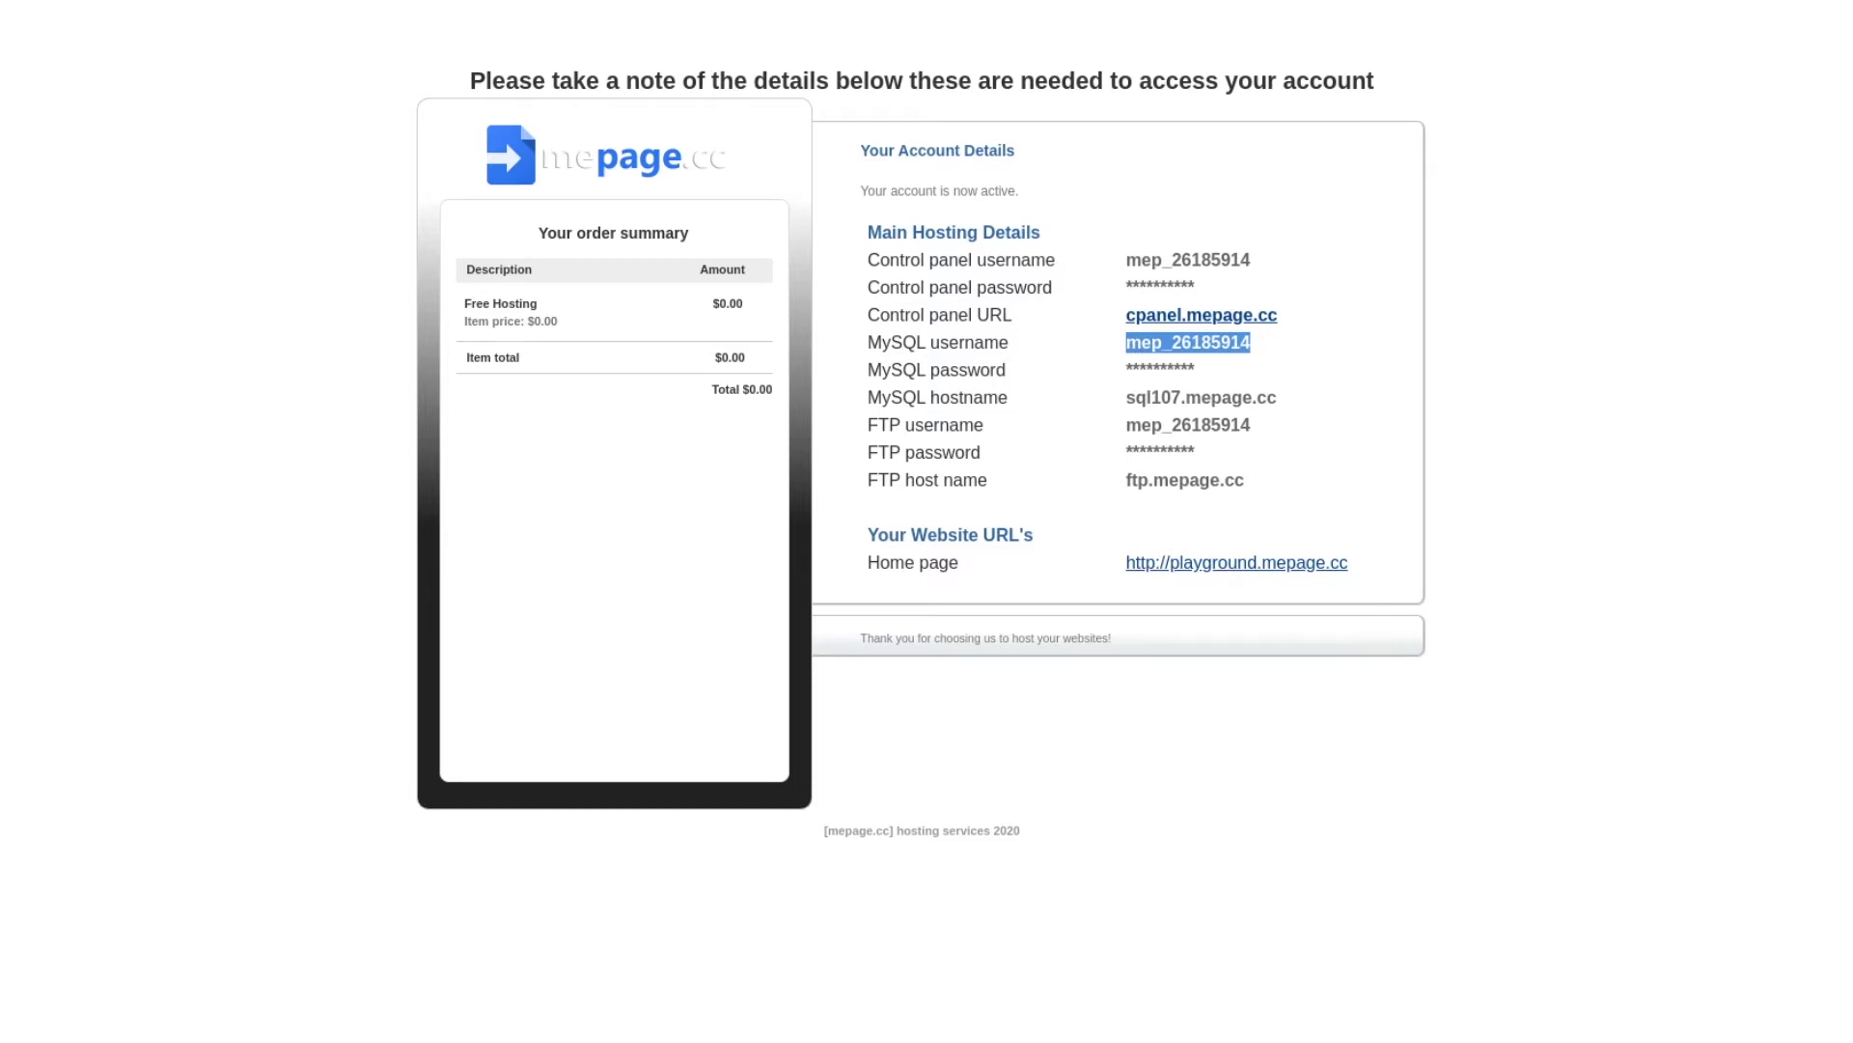
click(592, 22)
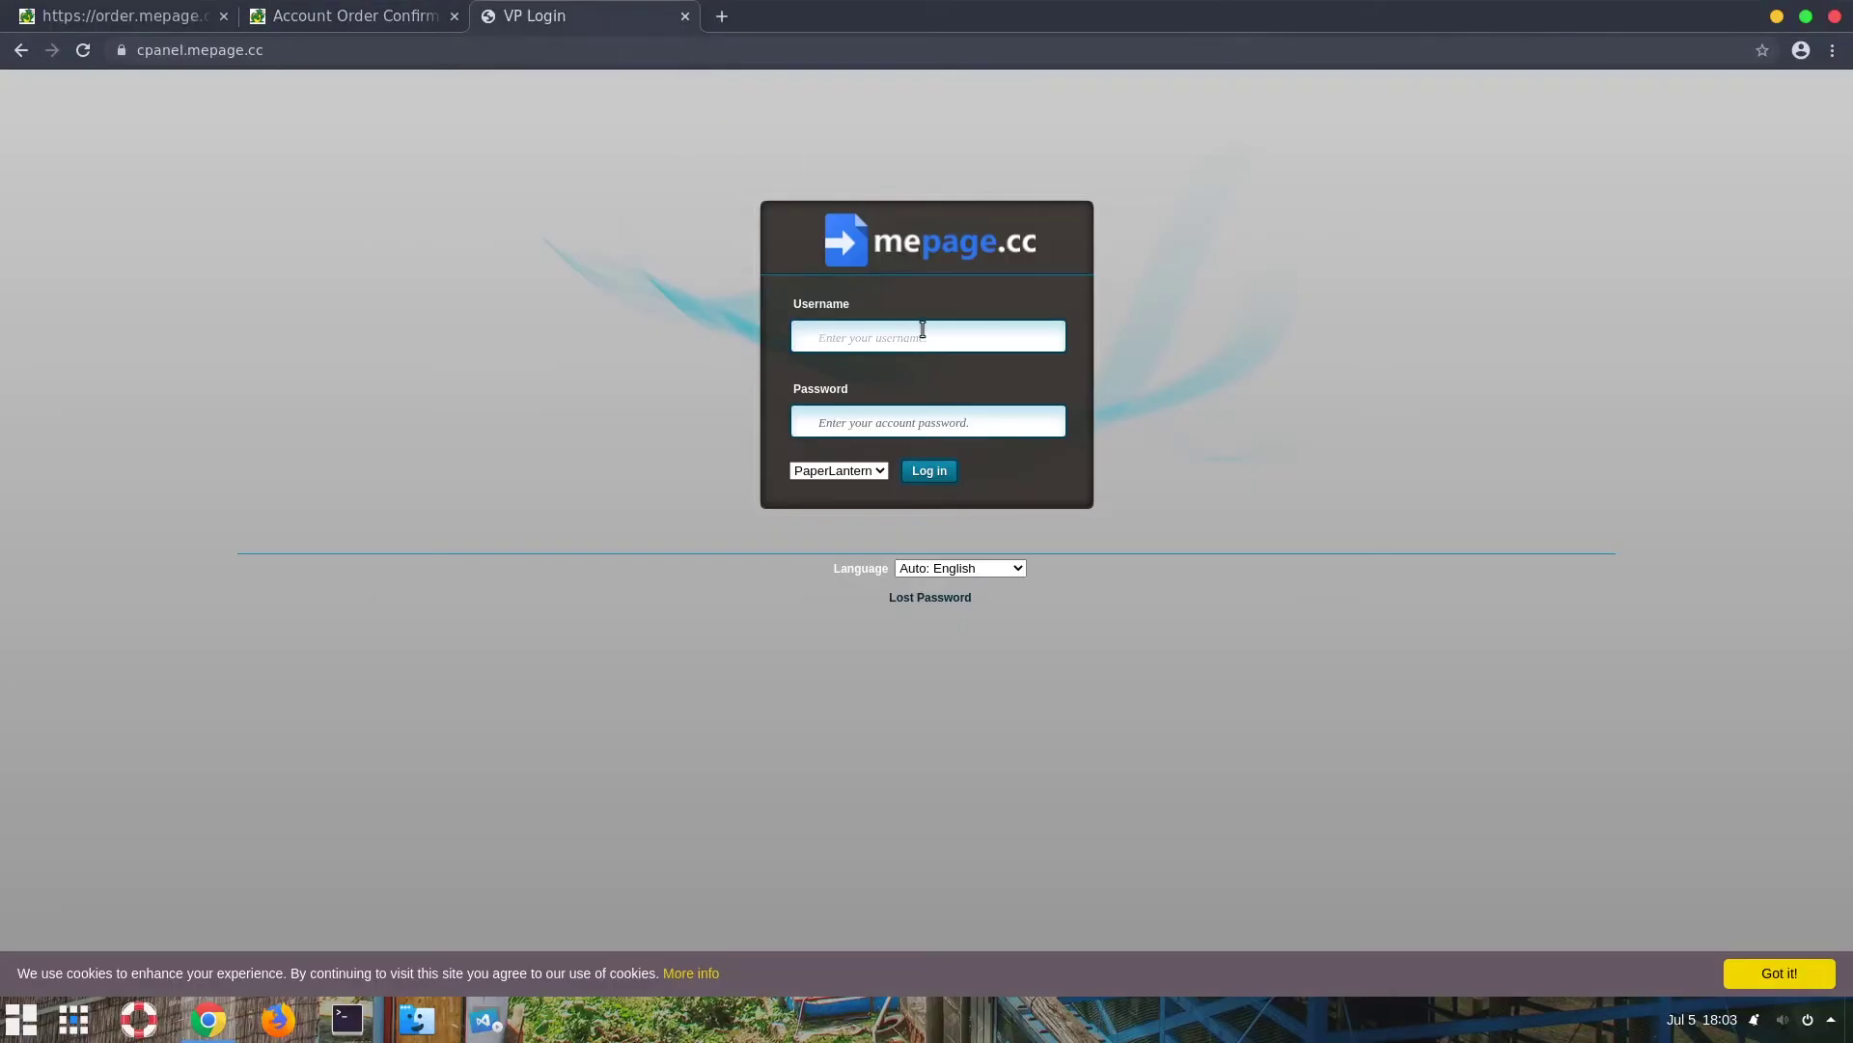
Step: Log in to the control panel with the pasted account username and its password
key(ctrl+v)
click(897, 422)
text(••)
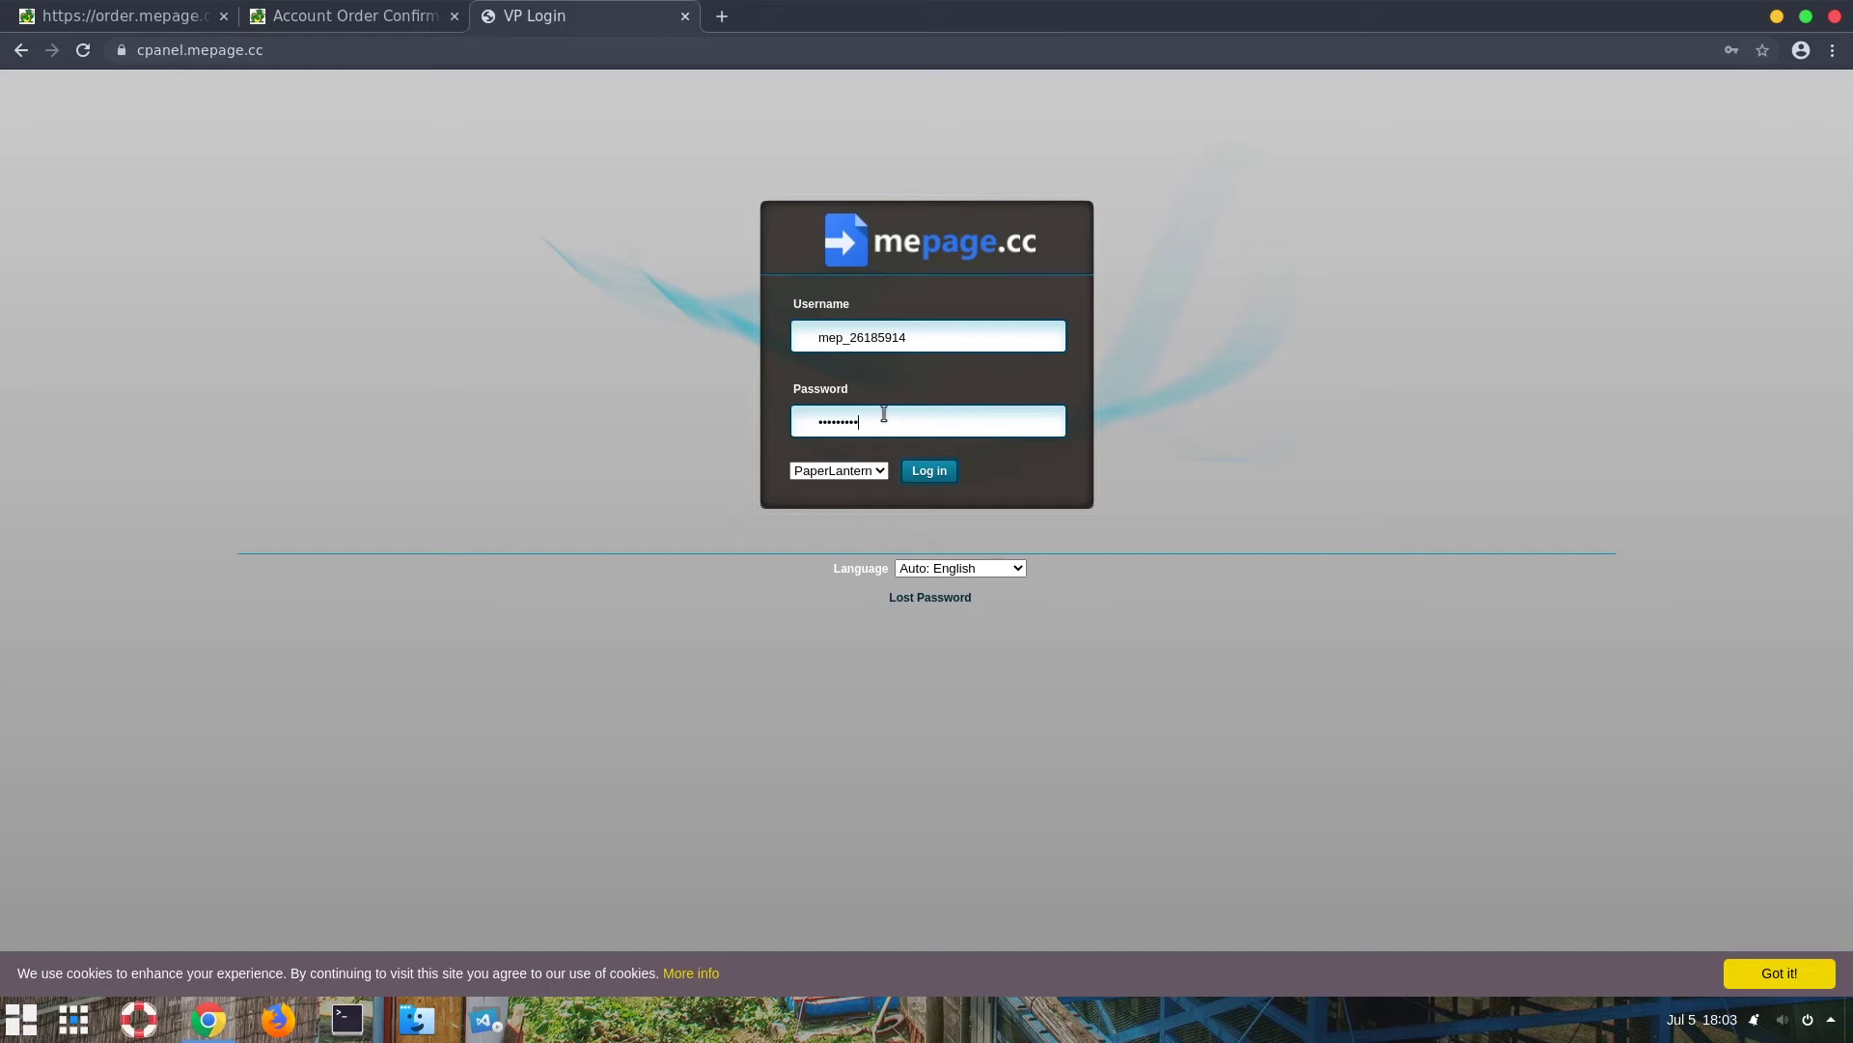
click(931, 472)
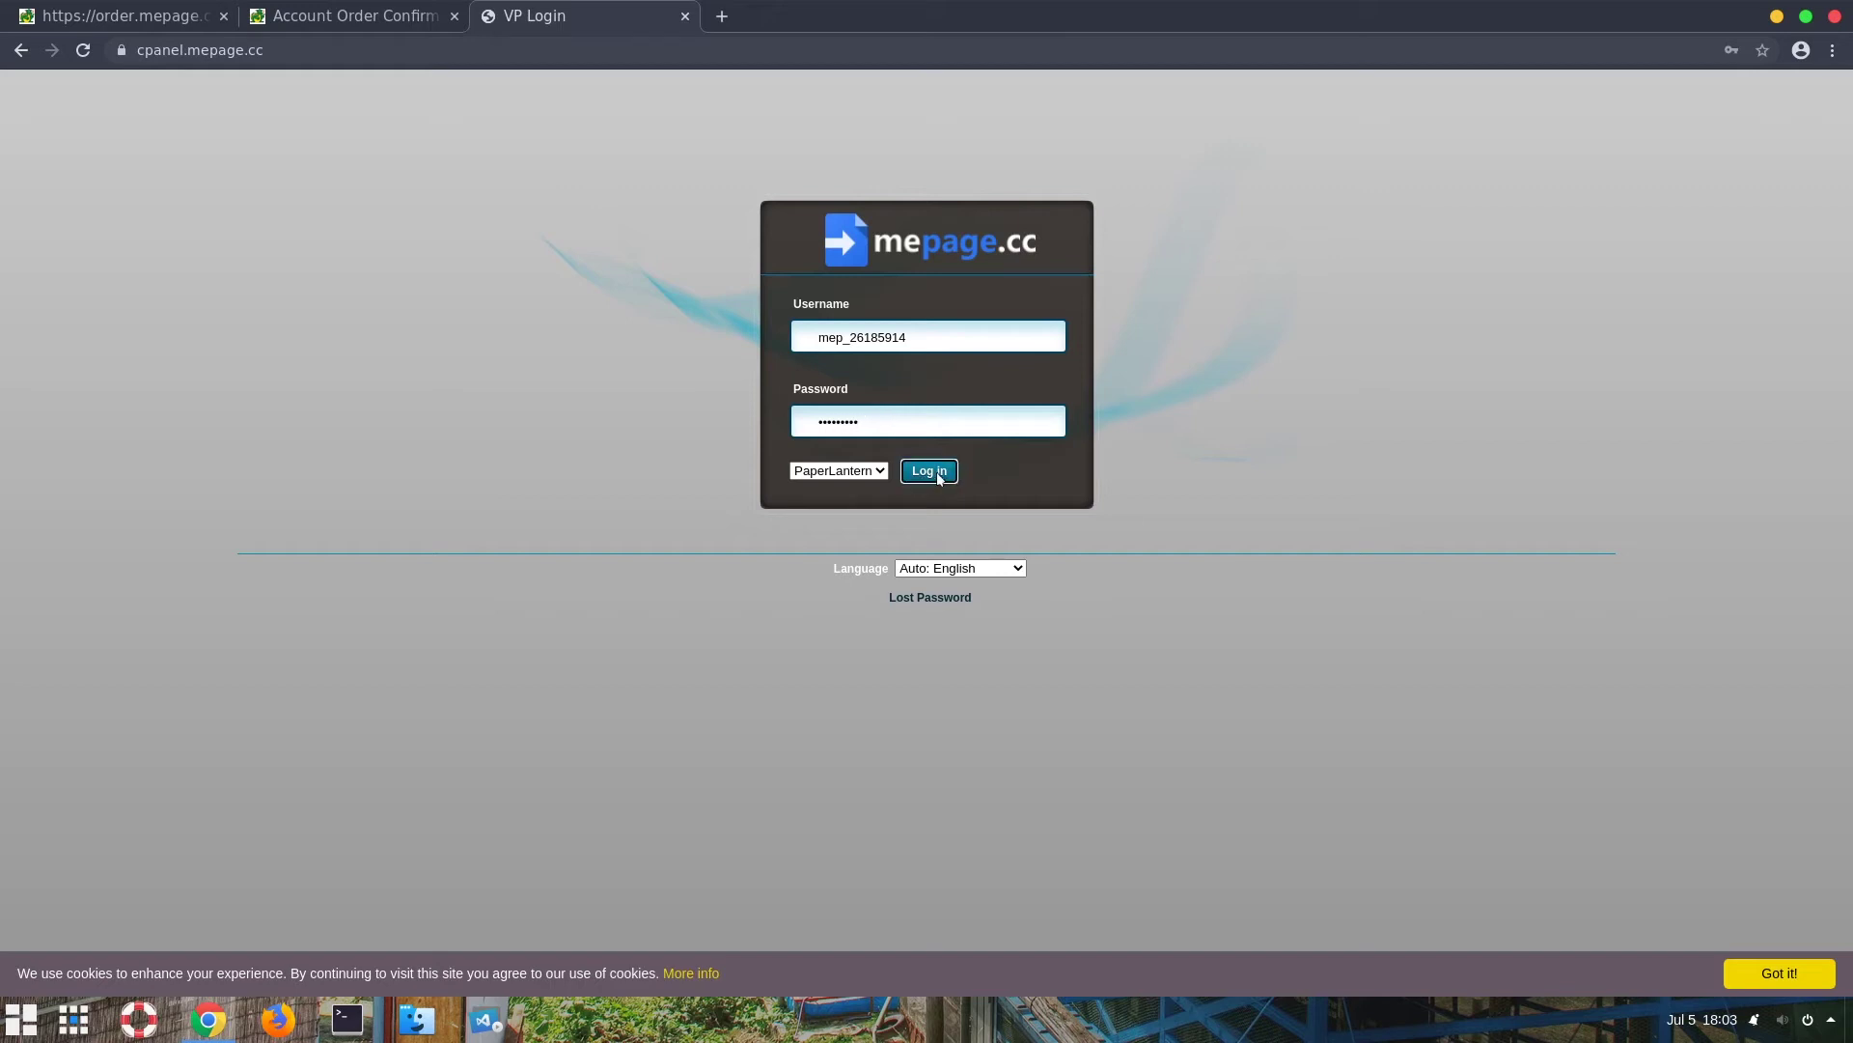
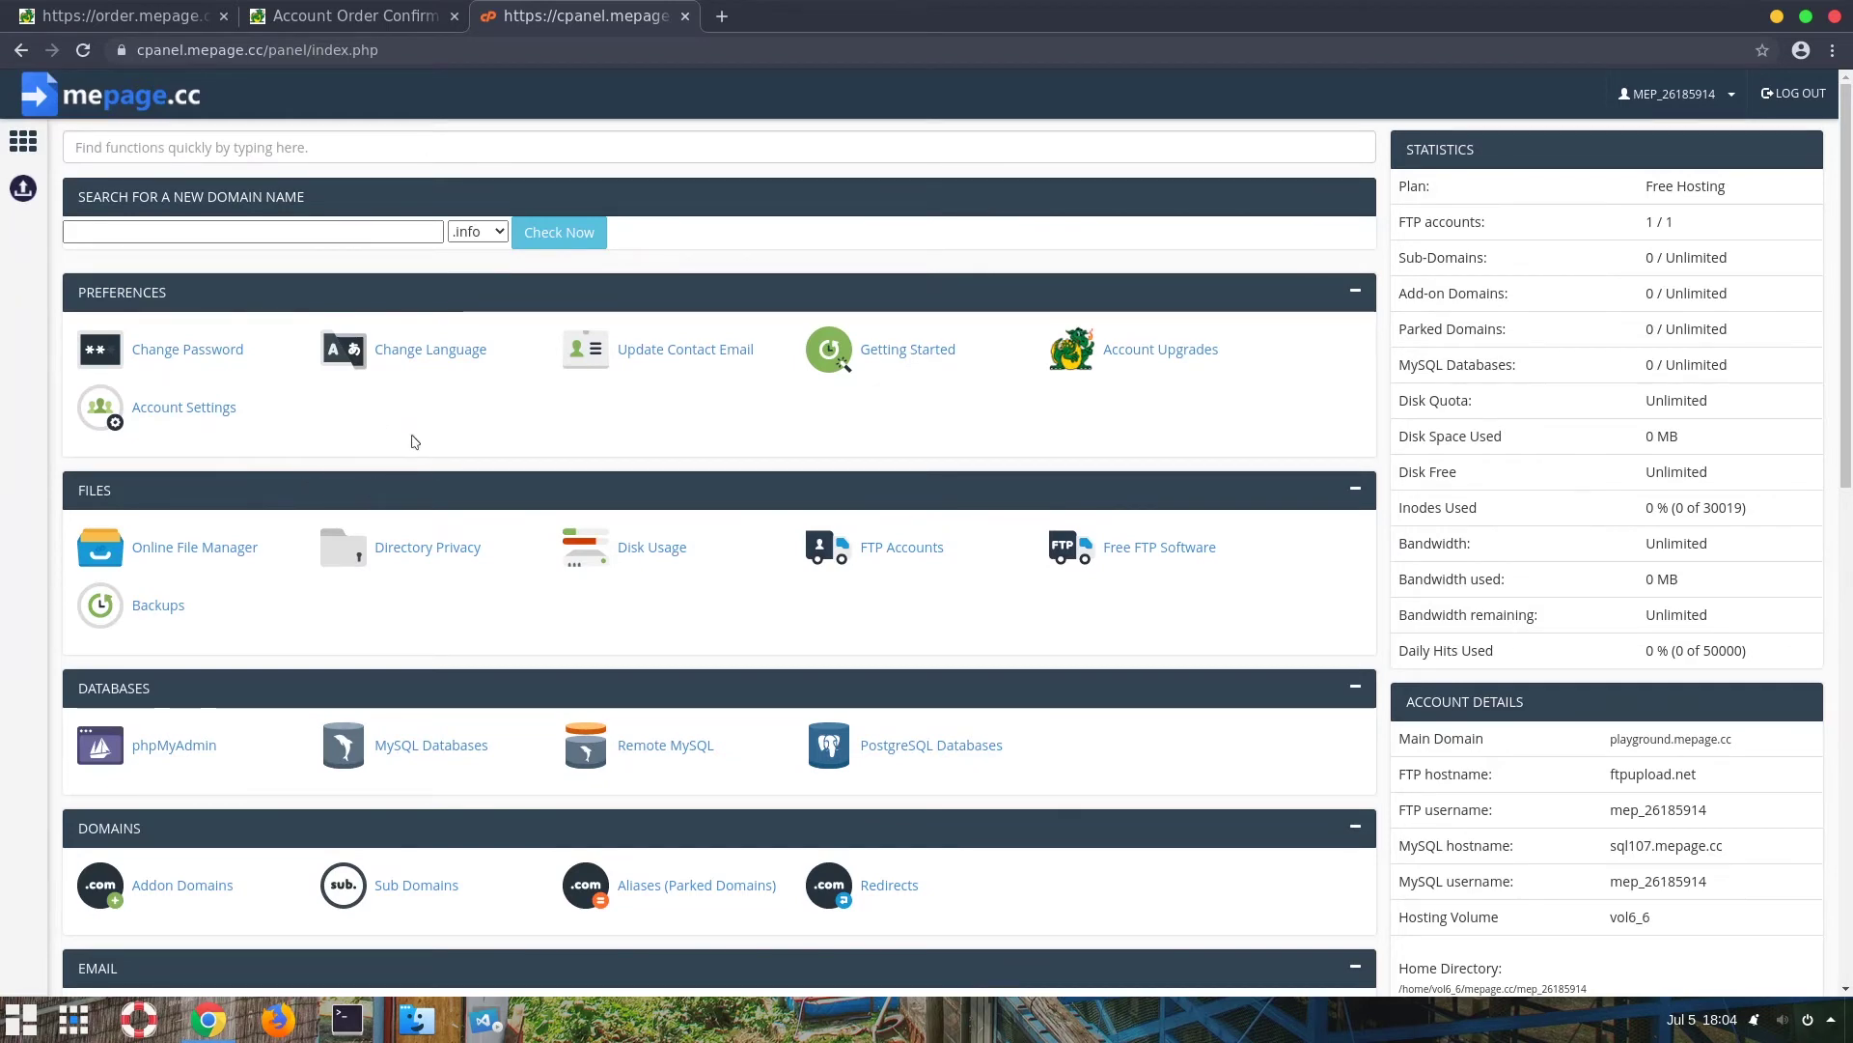
Step: Open the main domain playground.mepage.cc in its own tab, then return to the control panel
drag(1735, 741, 1612, 743)
right_click(1647, 740)
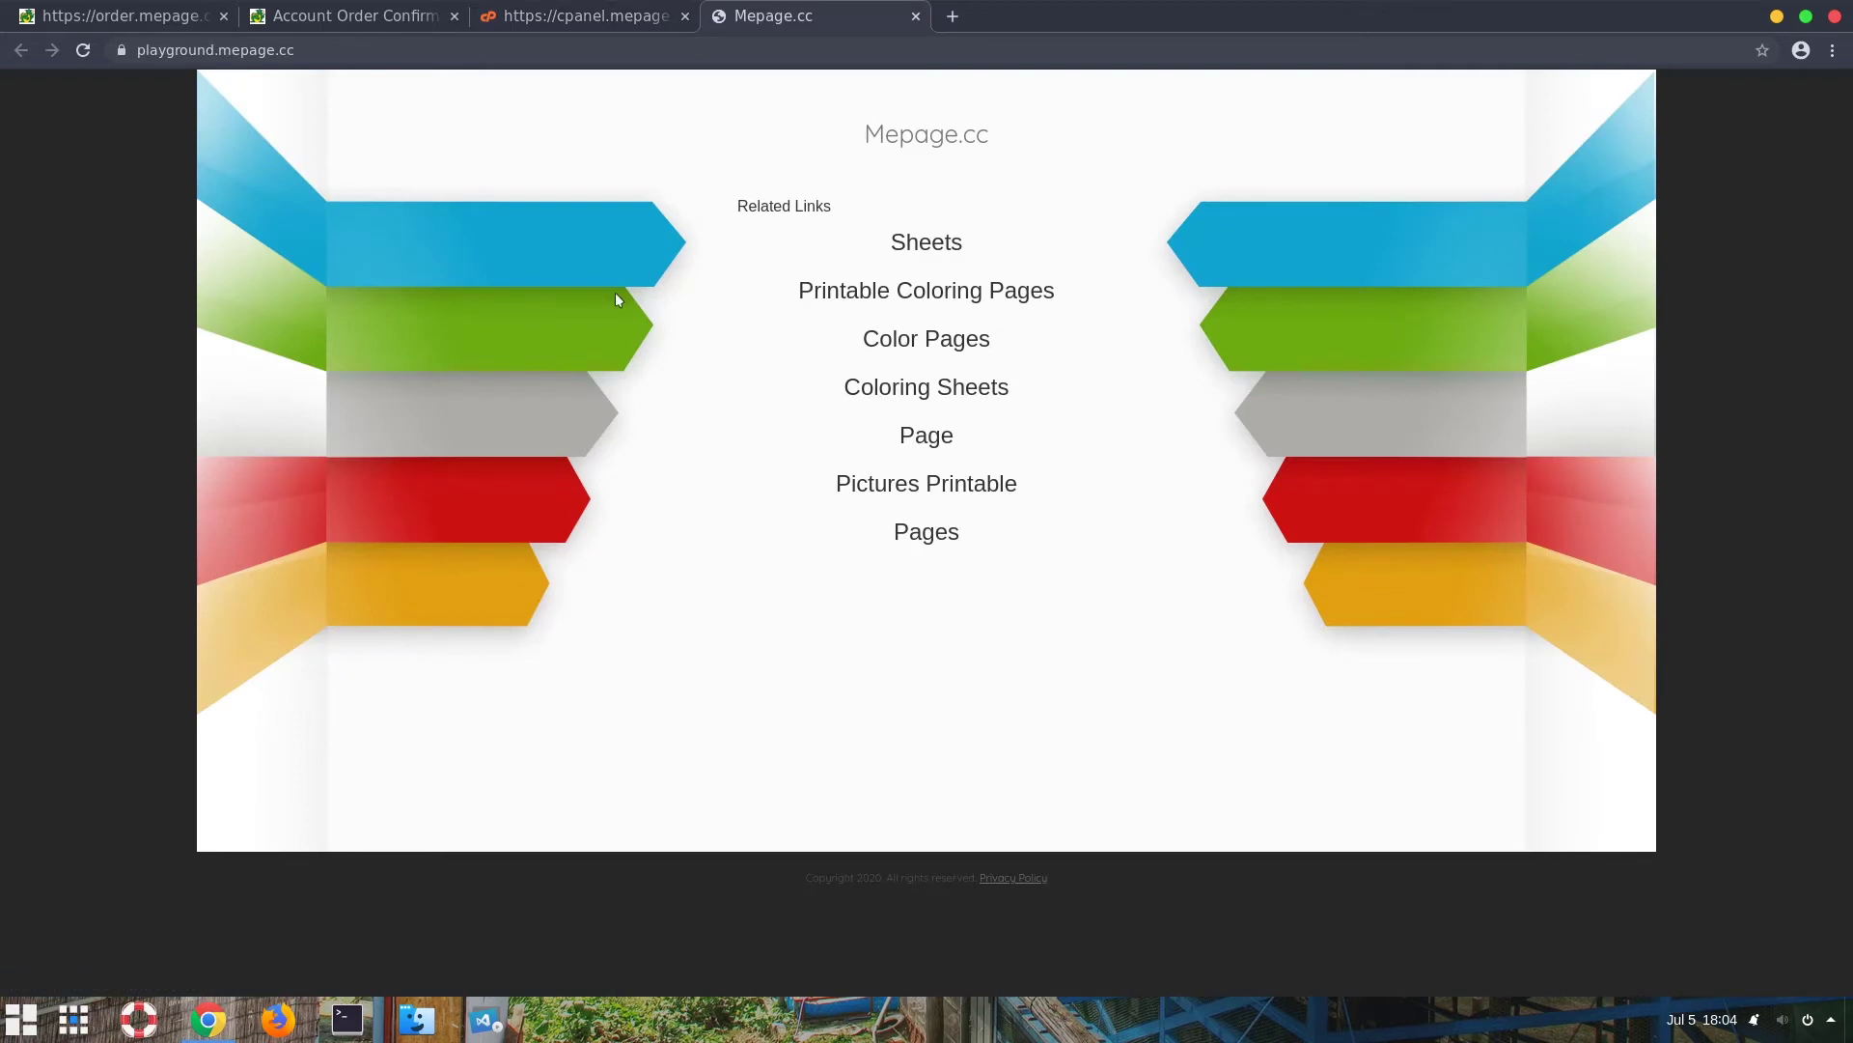
click(570, 19)
click(281, 146)
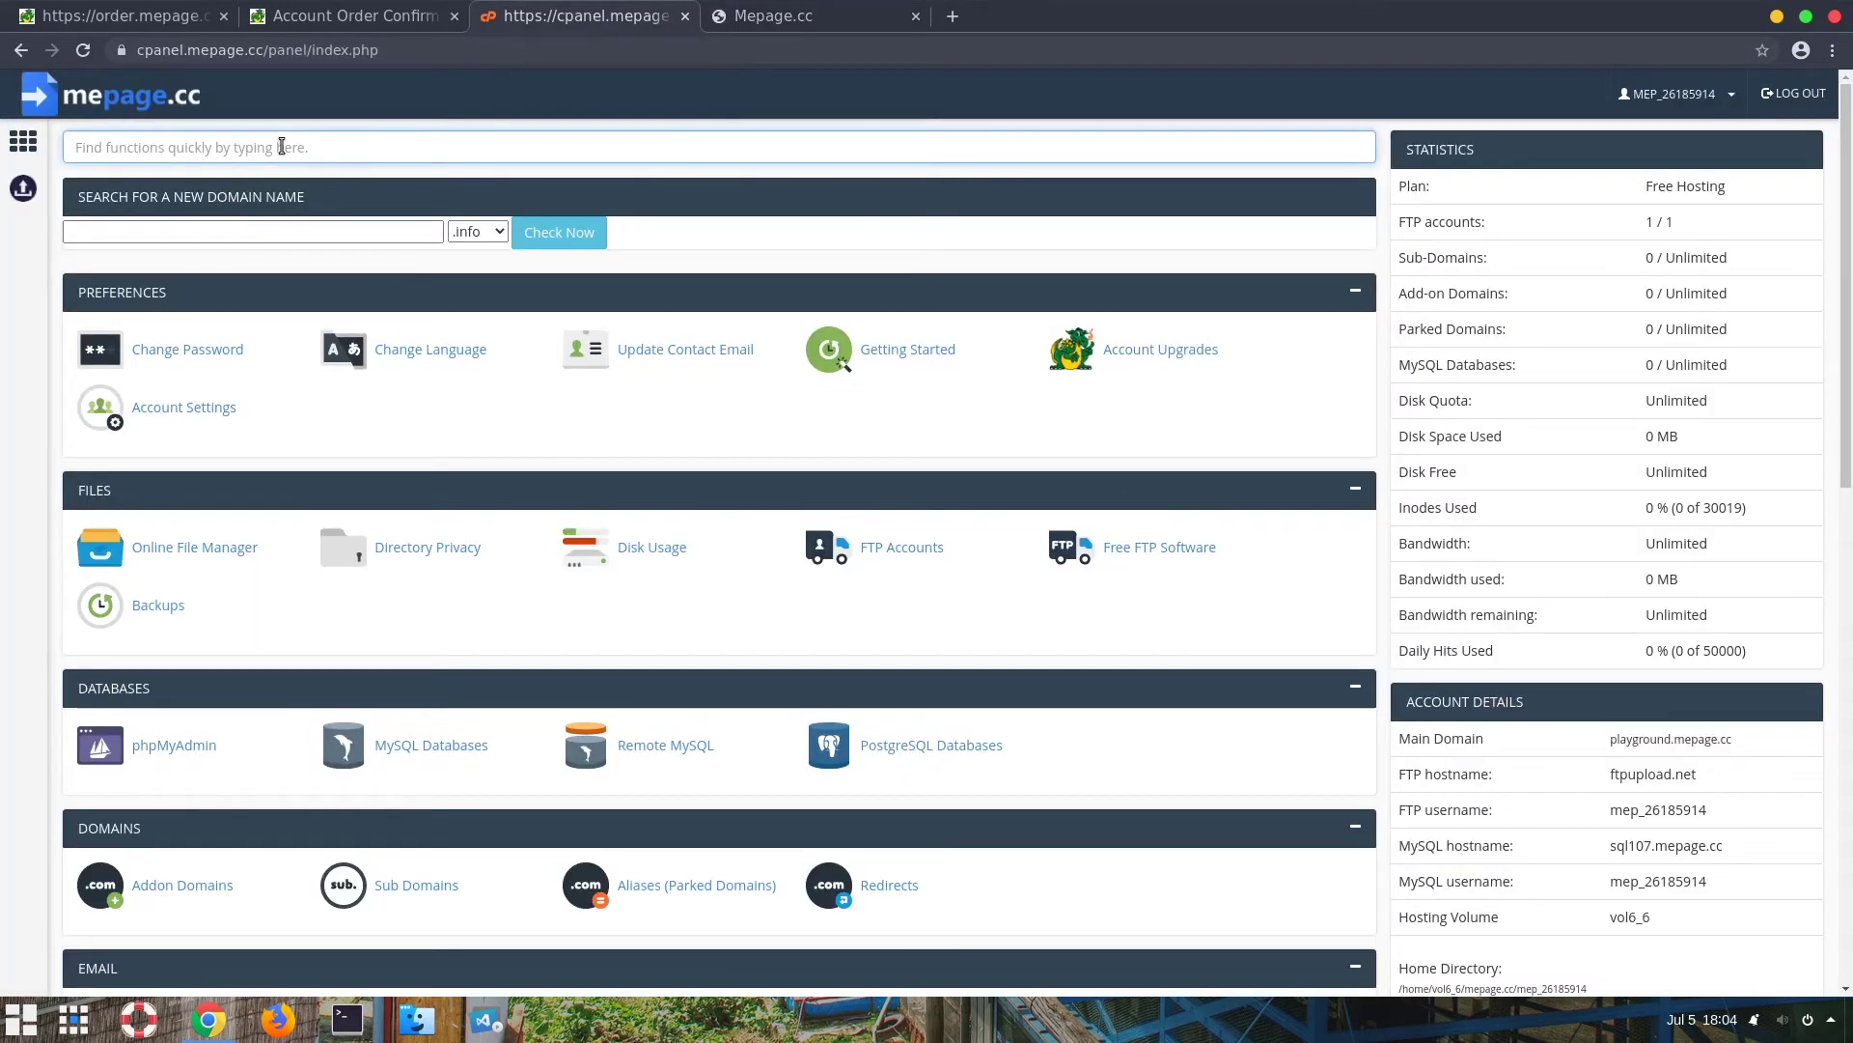
Step: Search the panel functions for 'sub' and open the Sub Domains page
text(sub)
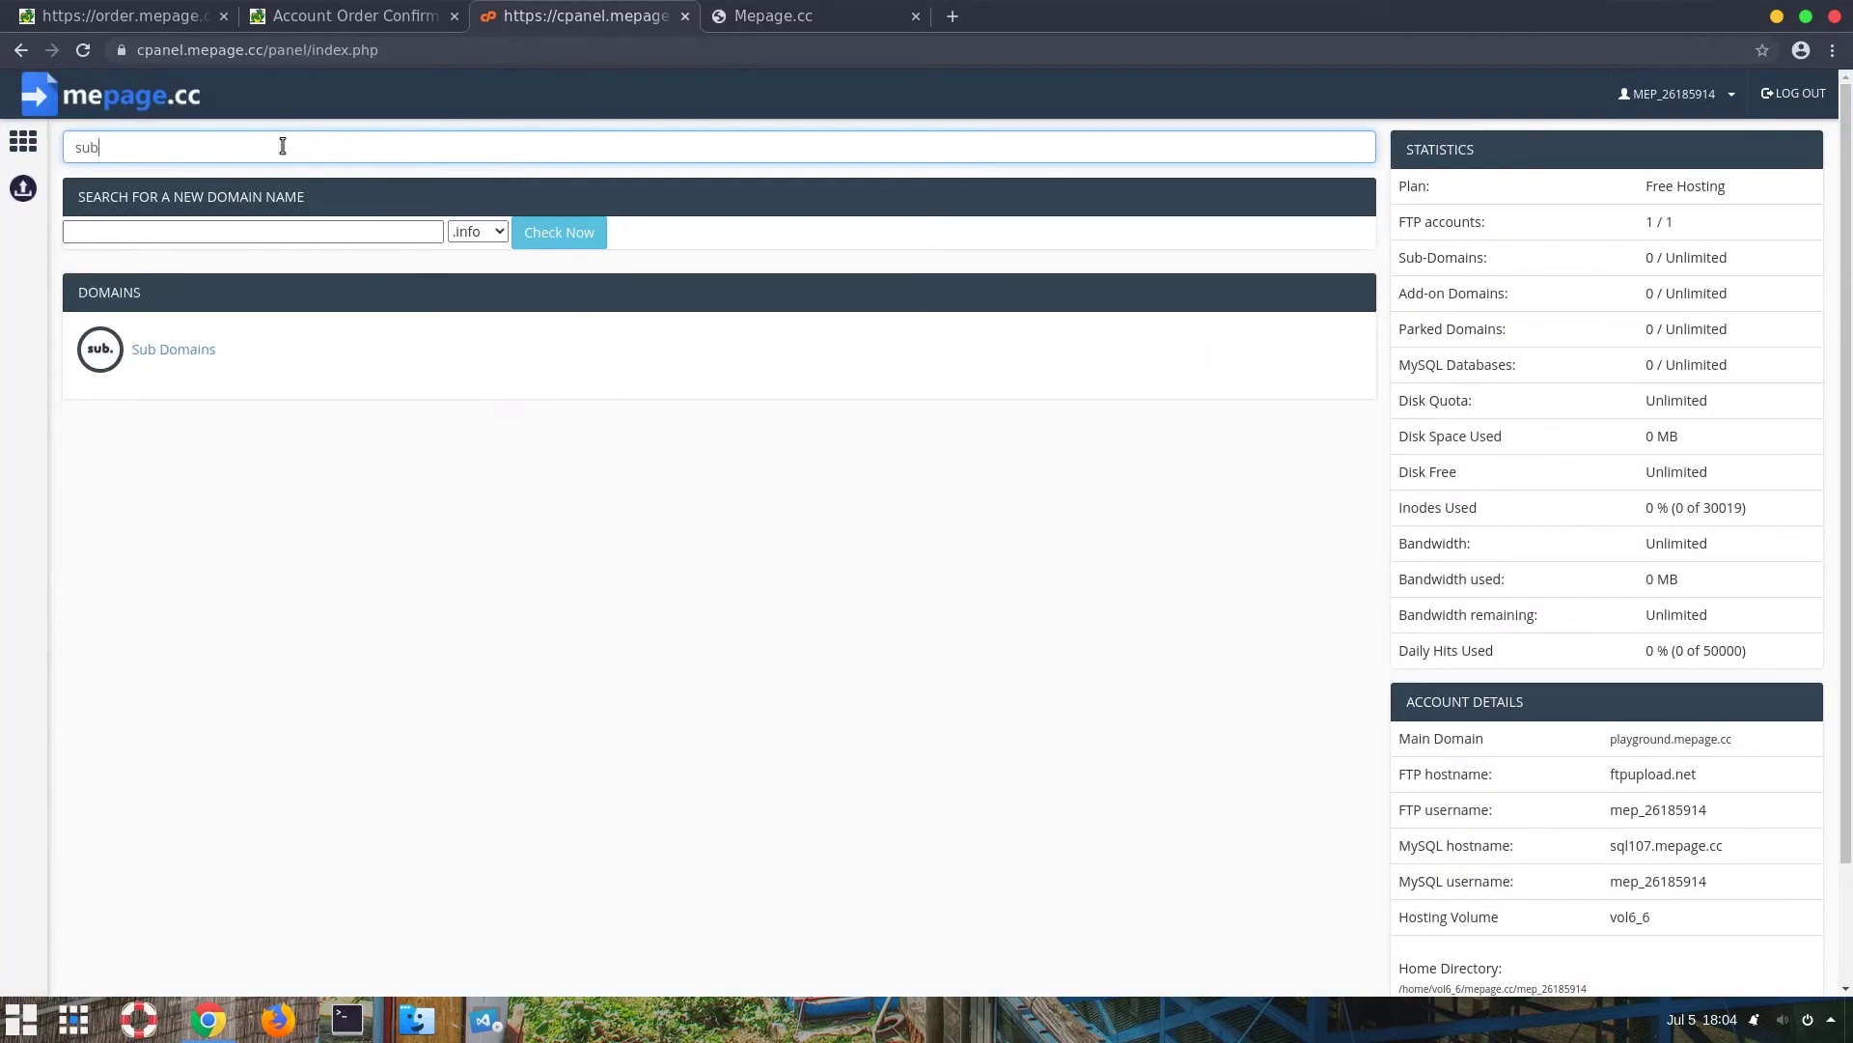
click(188, 349)
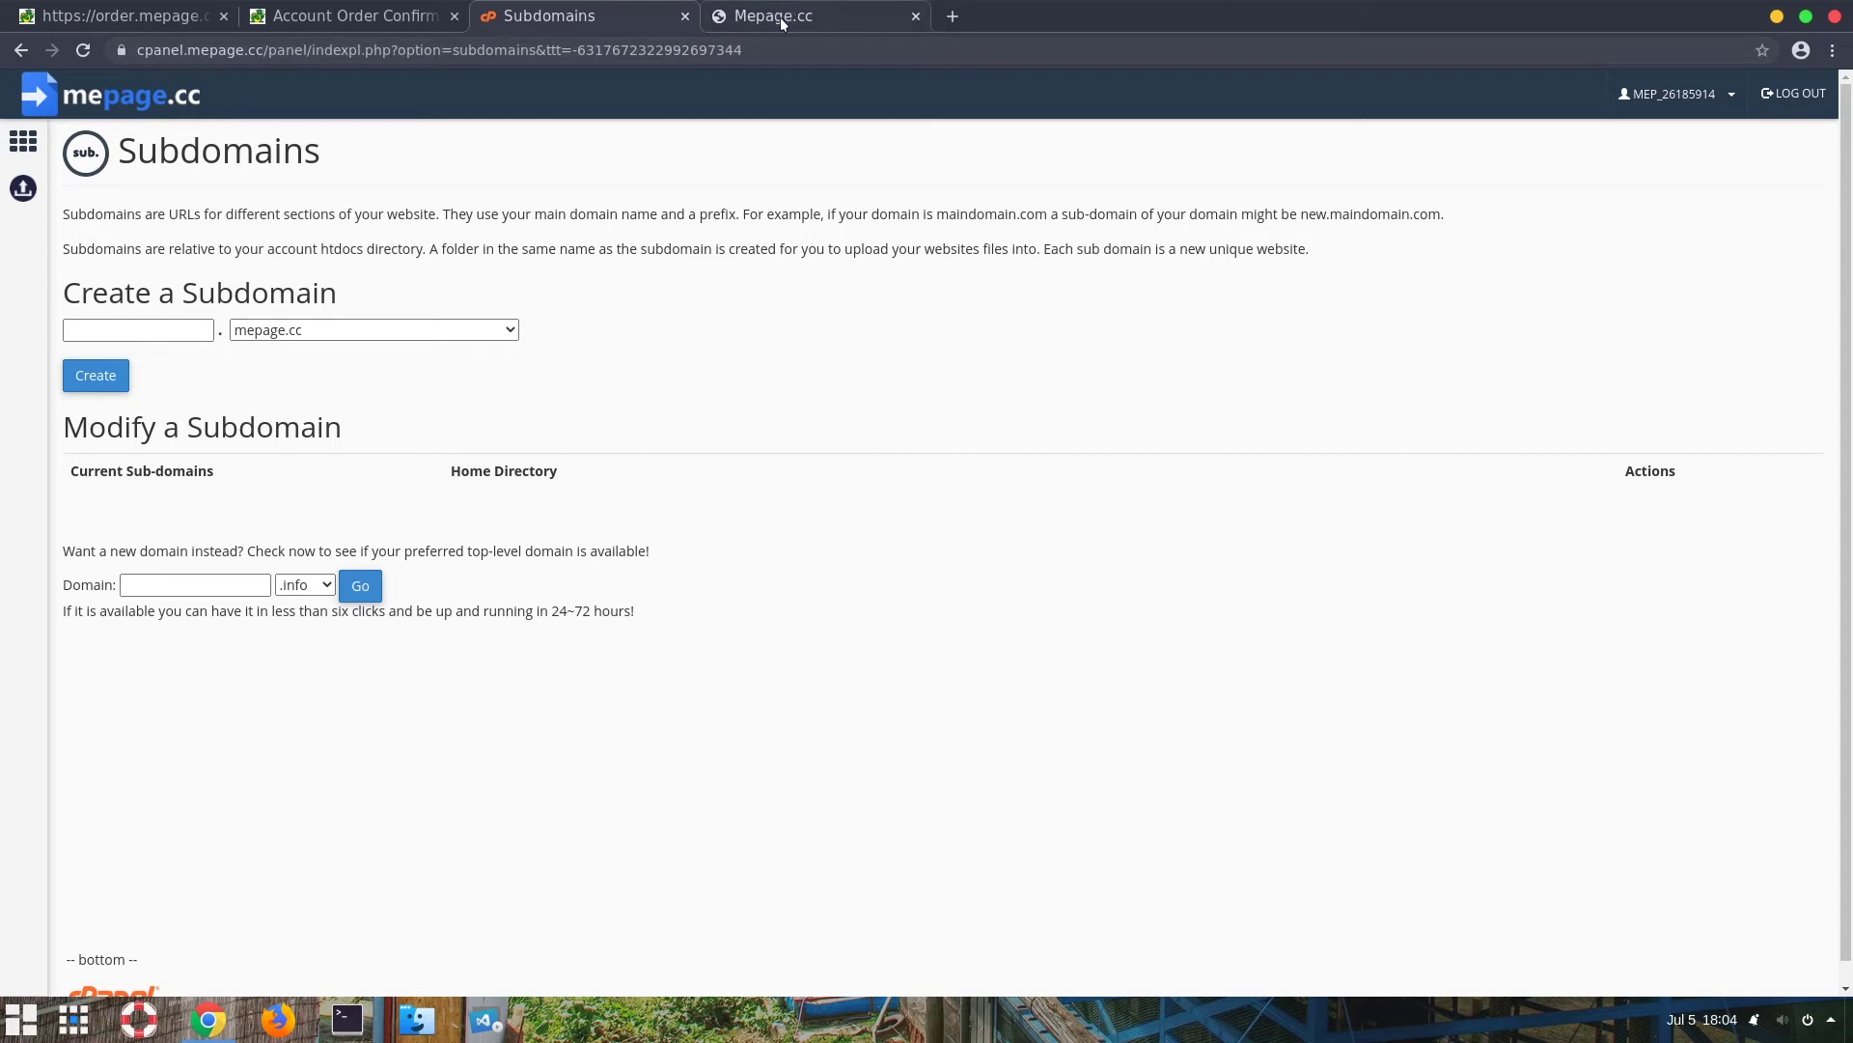
click(178, 328)
Step: Create the subdomain bluesky under the parent domain is-great.org
click(317, 331)
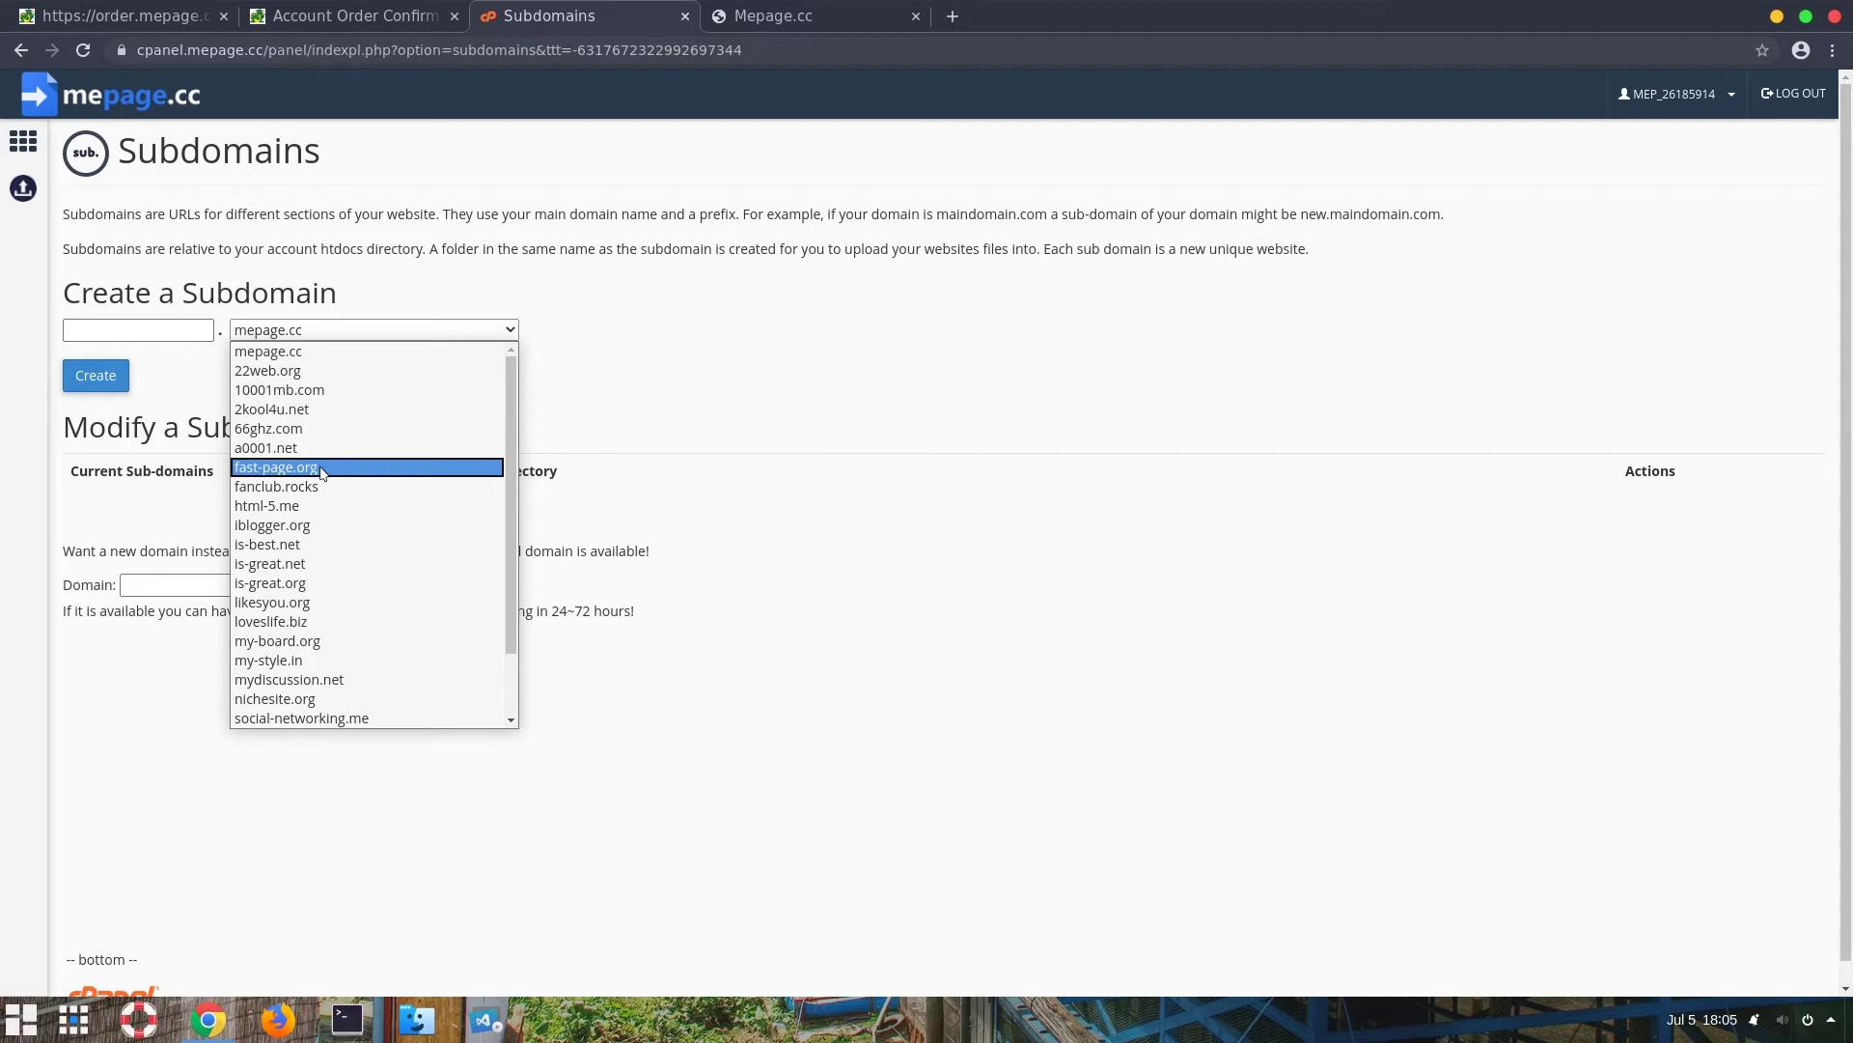
click(280, 584)
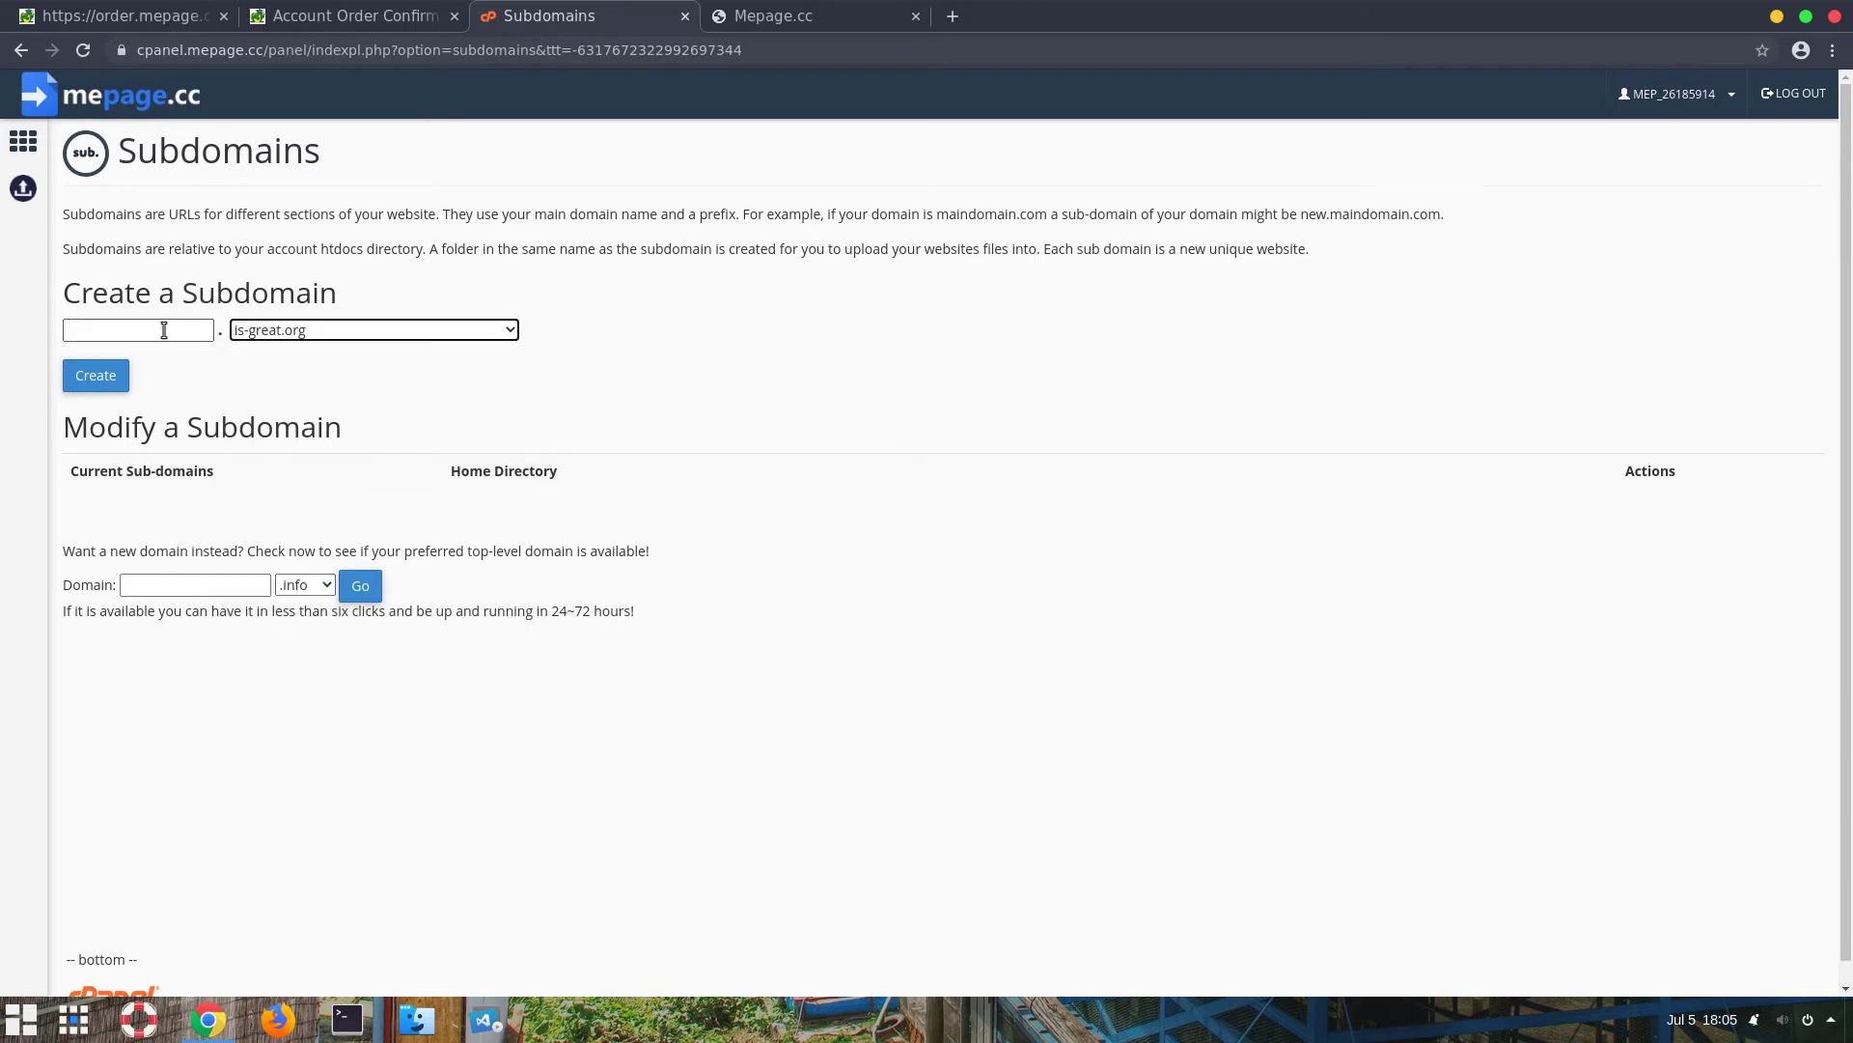
click(164, 330)
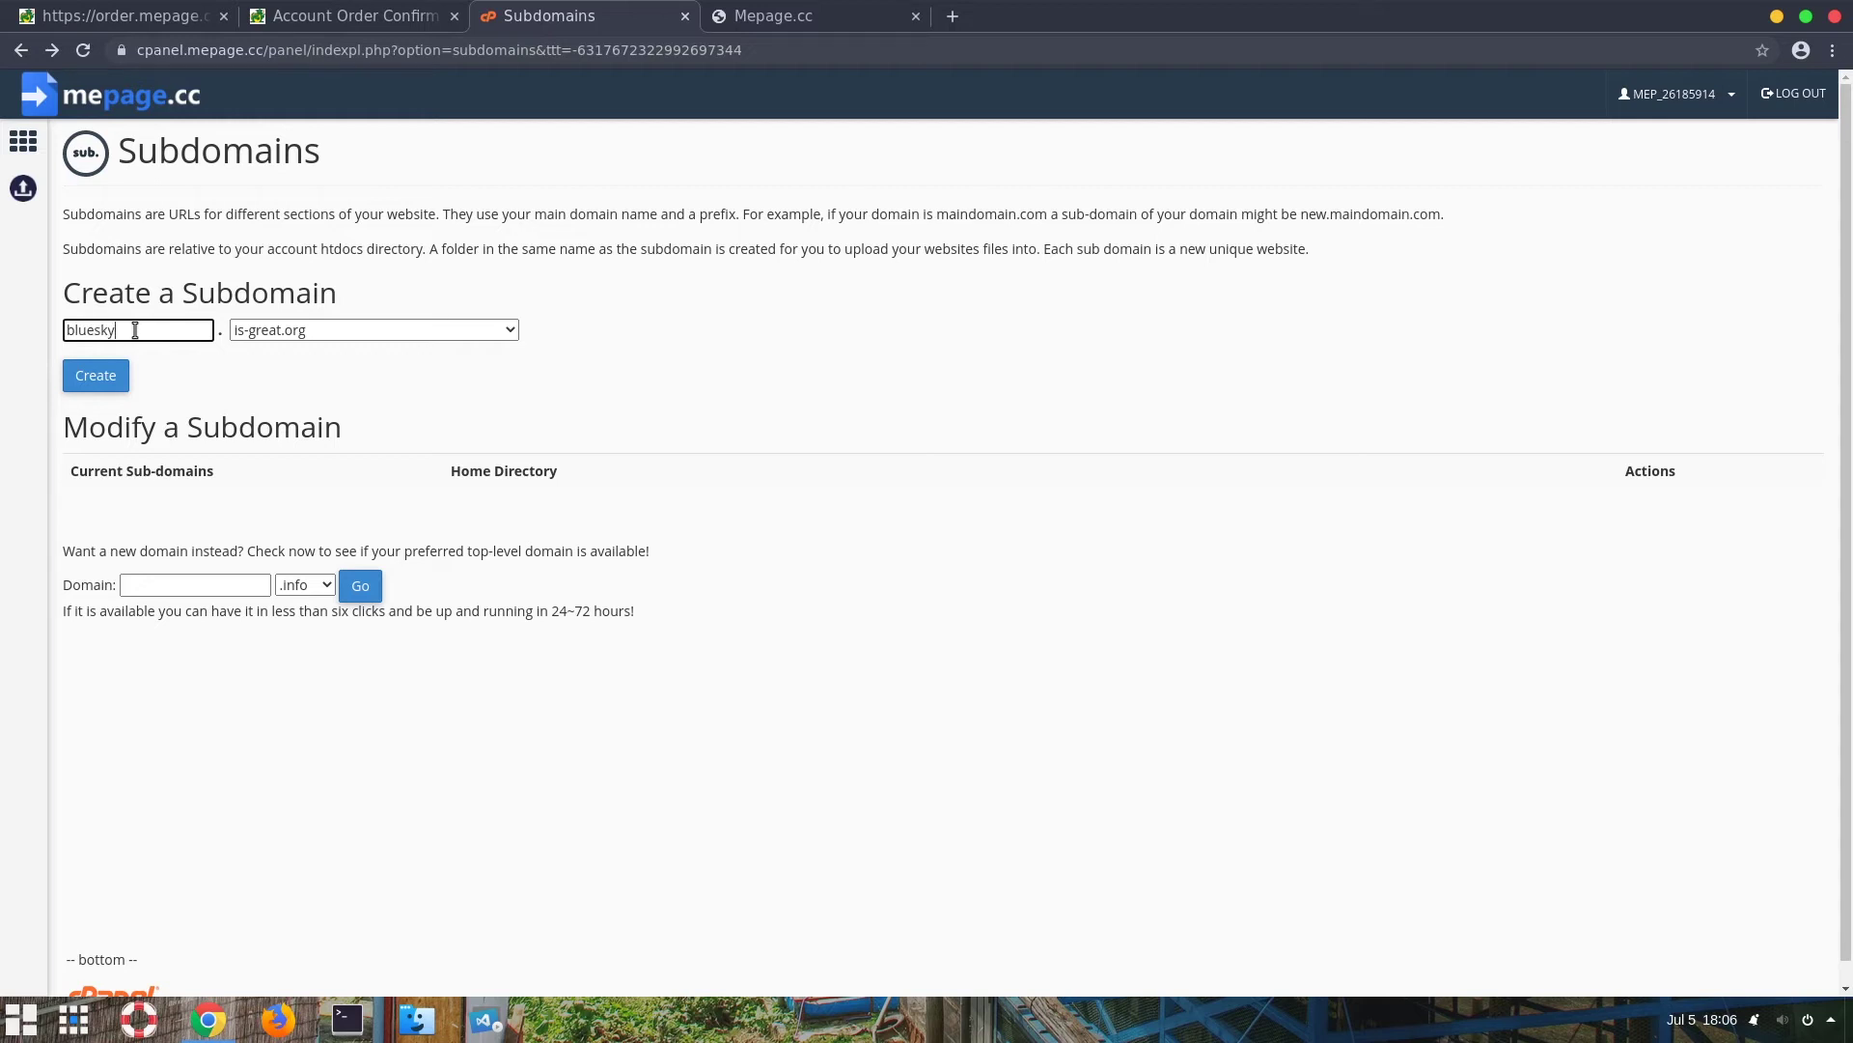
click(96, 384)
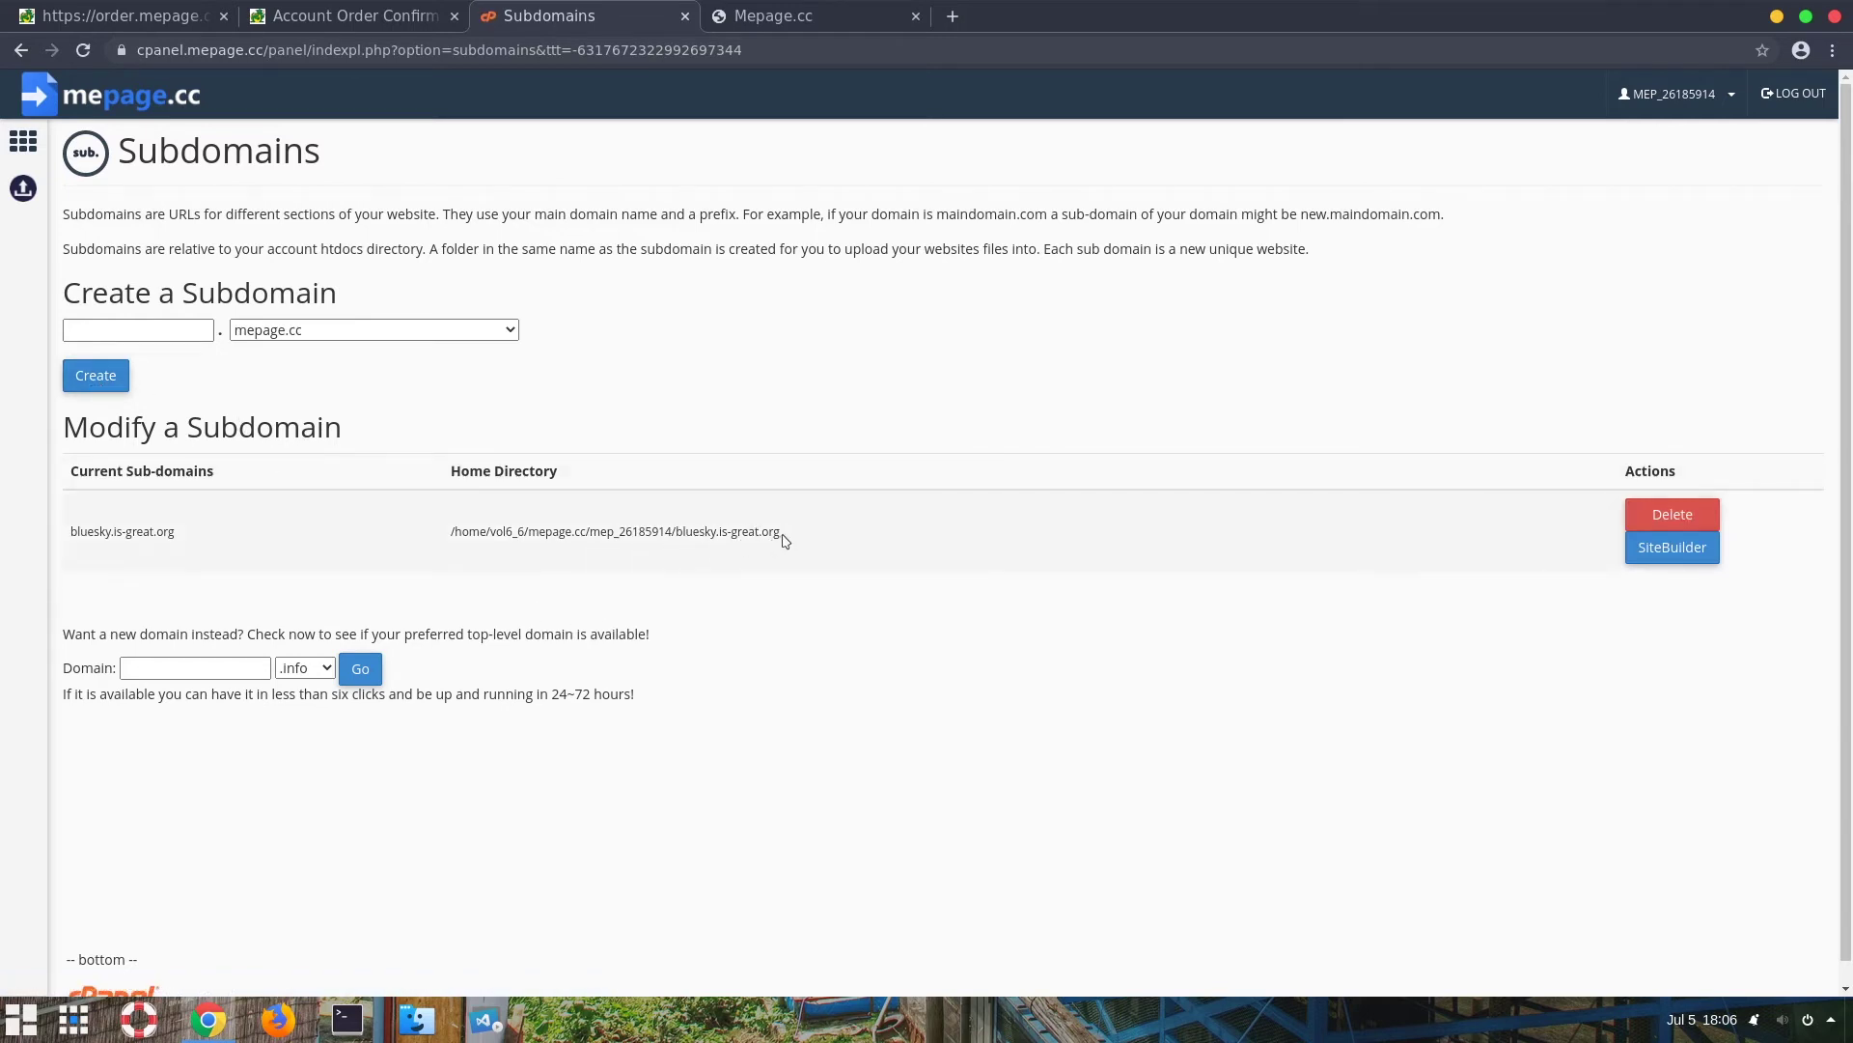
drag(778, 533, 683, 532)
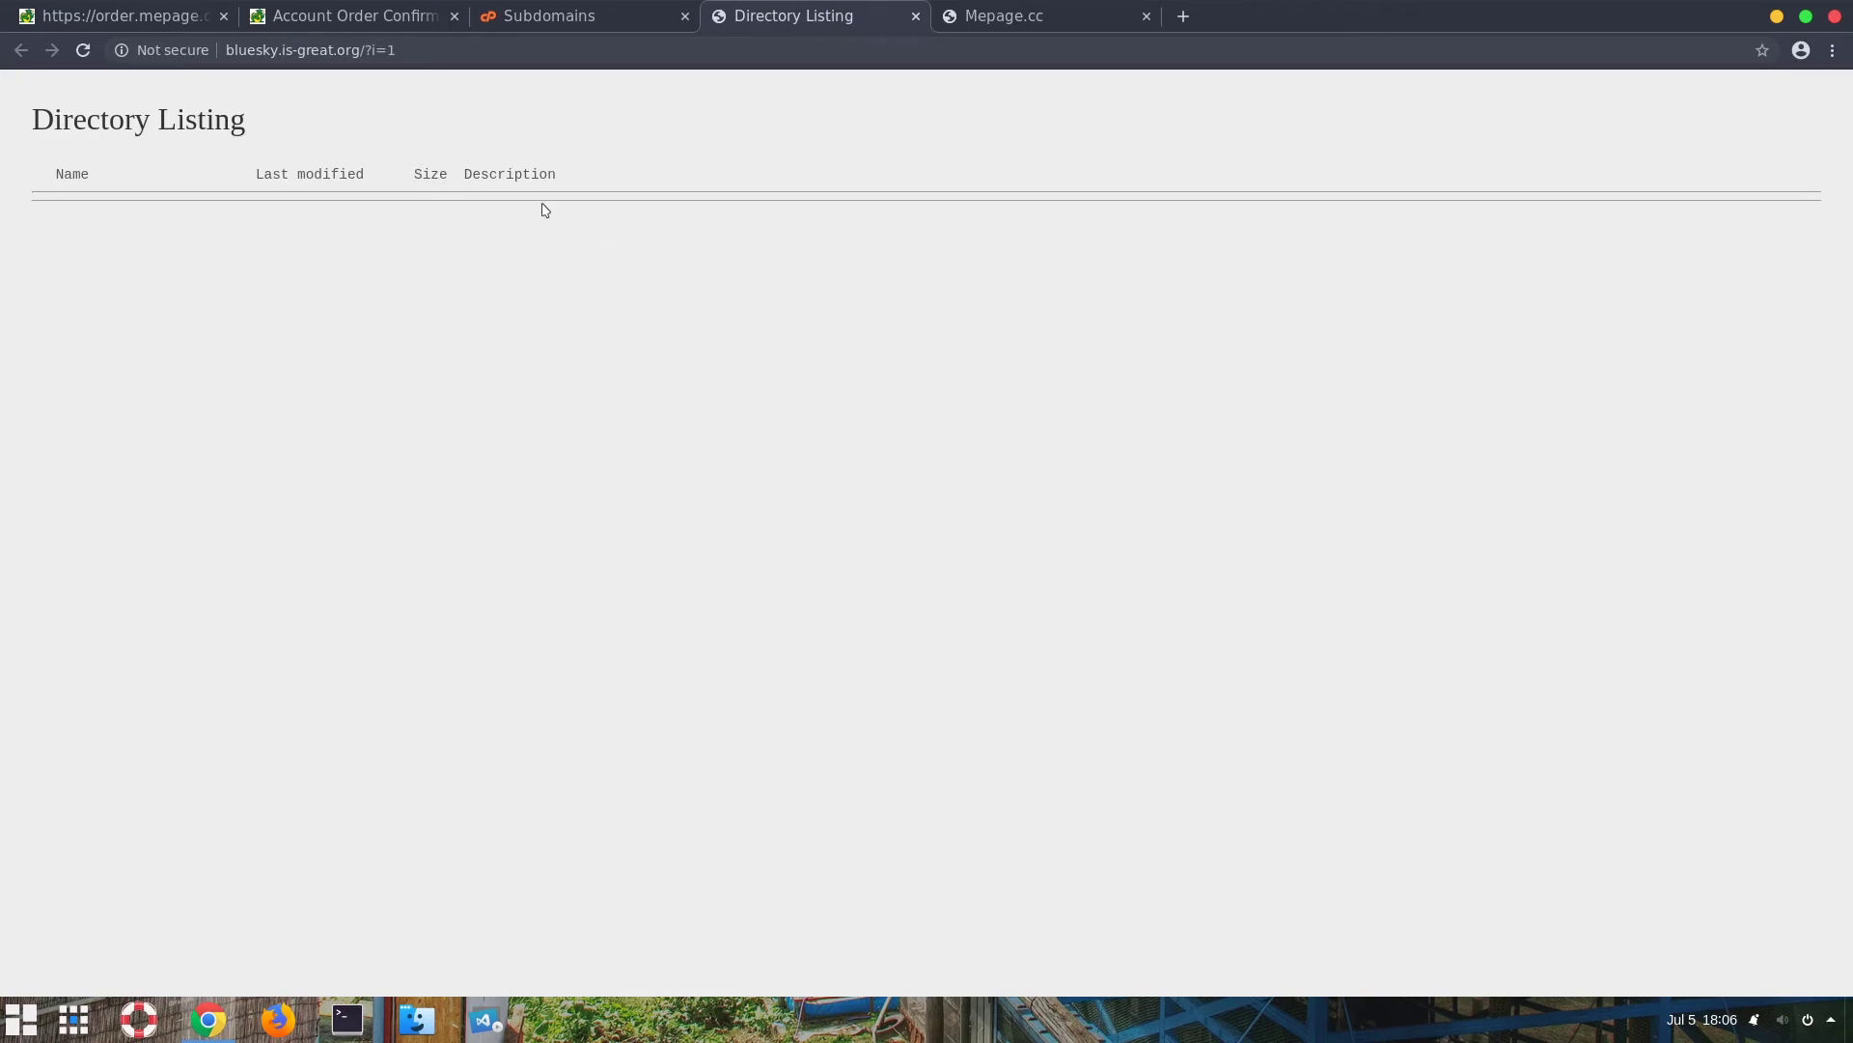
Step: Return to the control panel dashboard and launch the Online File Manager
click(593, 19)
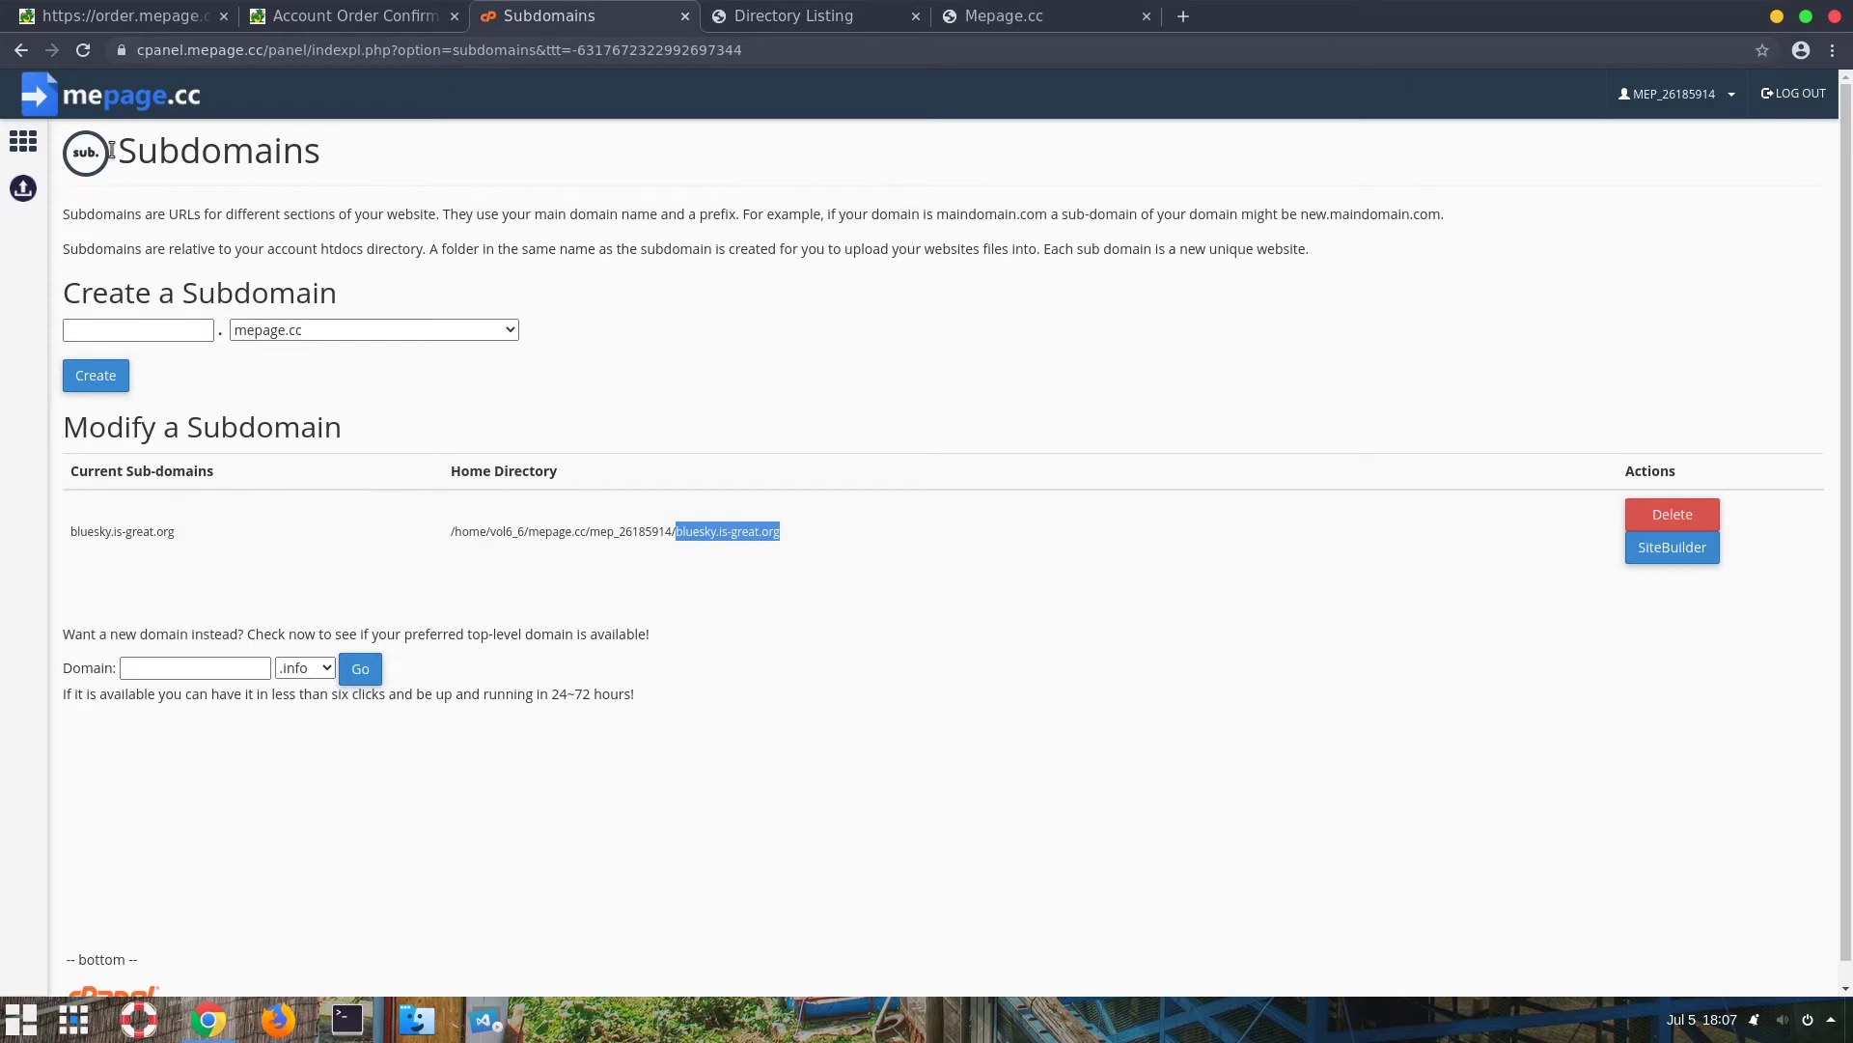
click(118, 109)
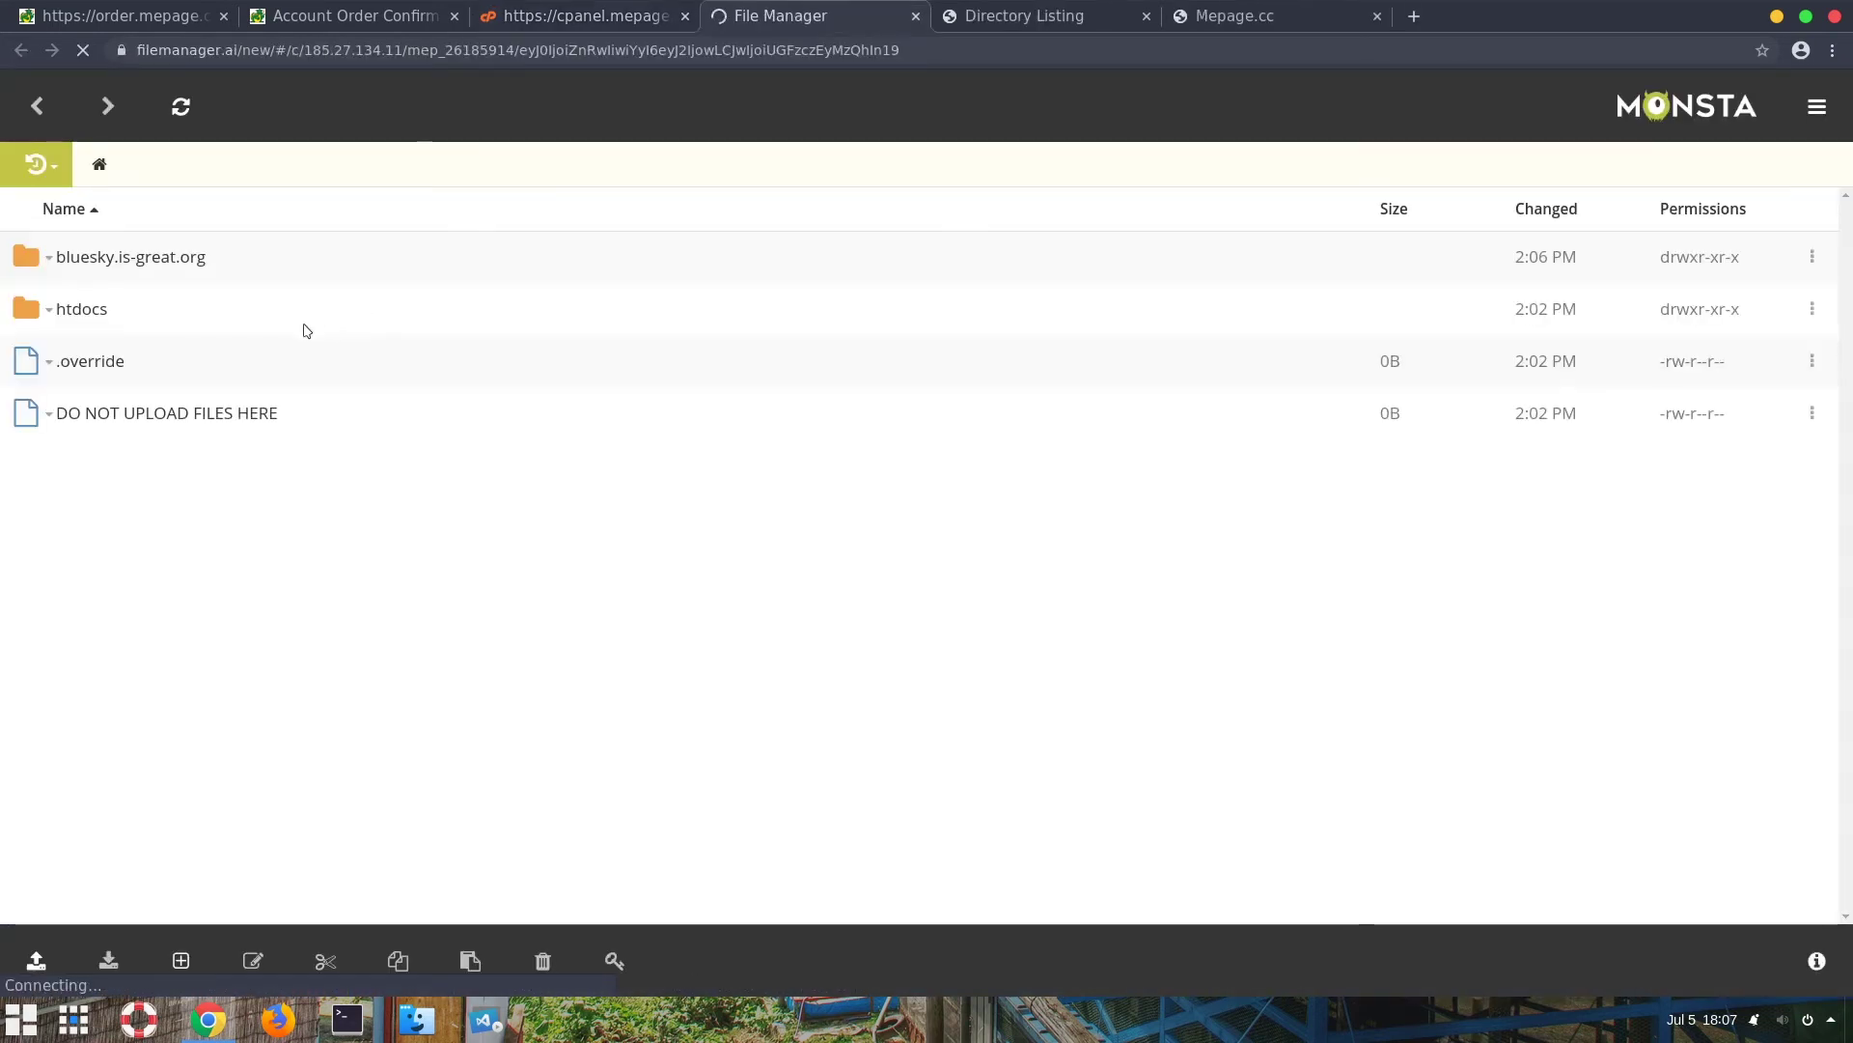
click(81, 309)
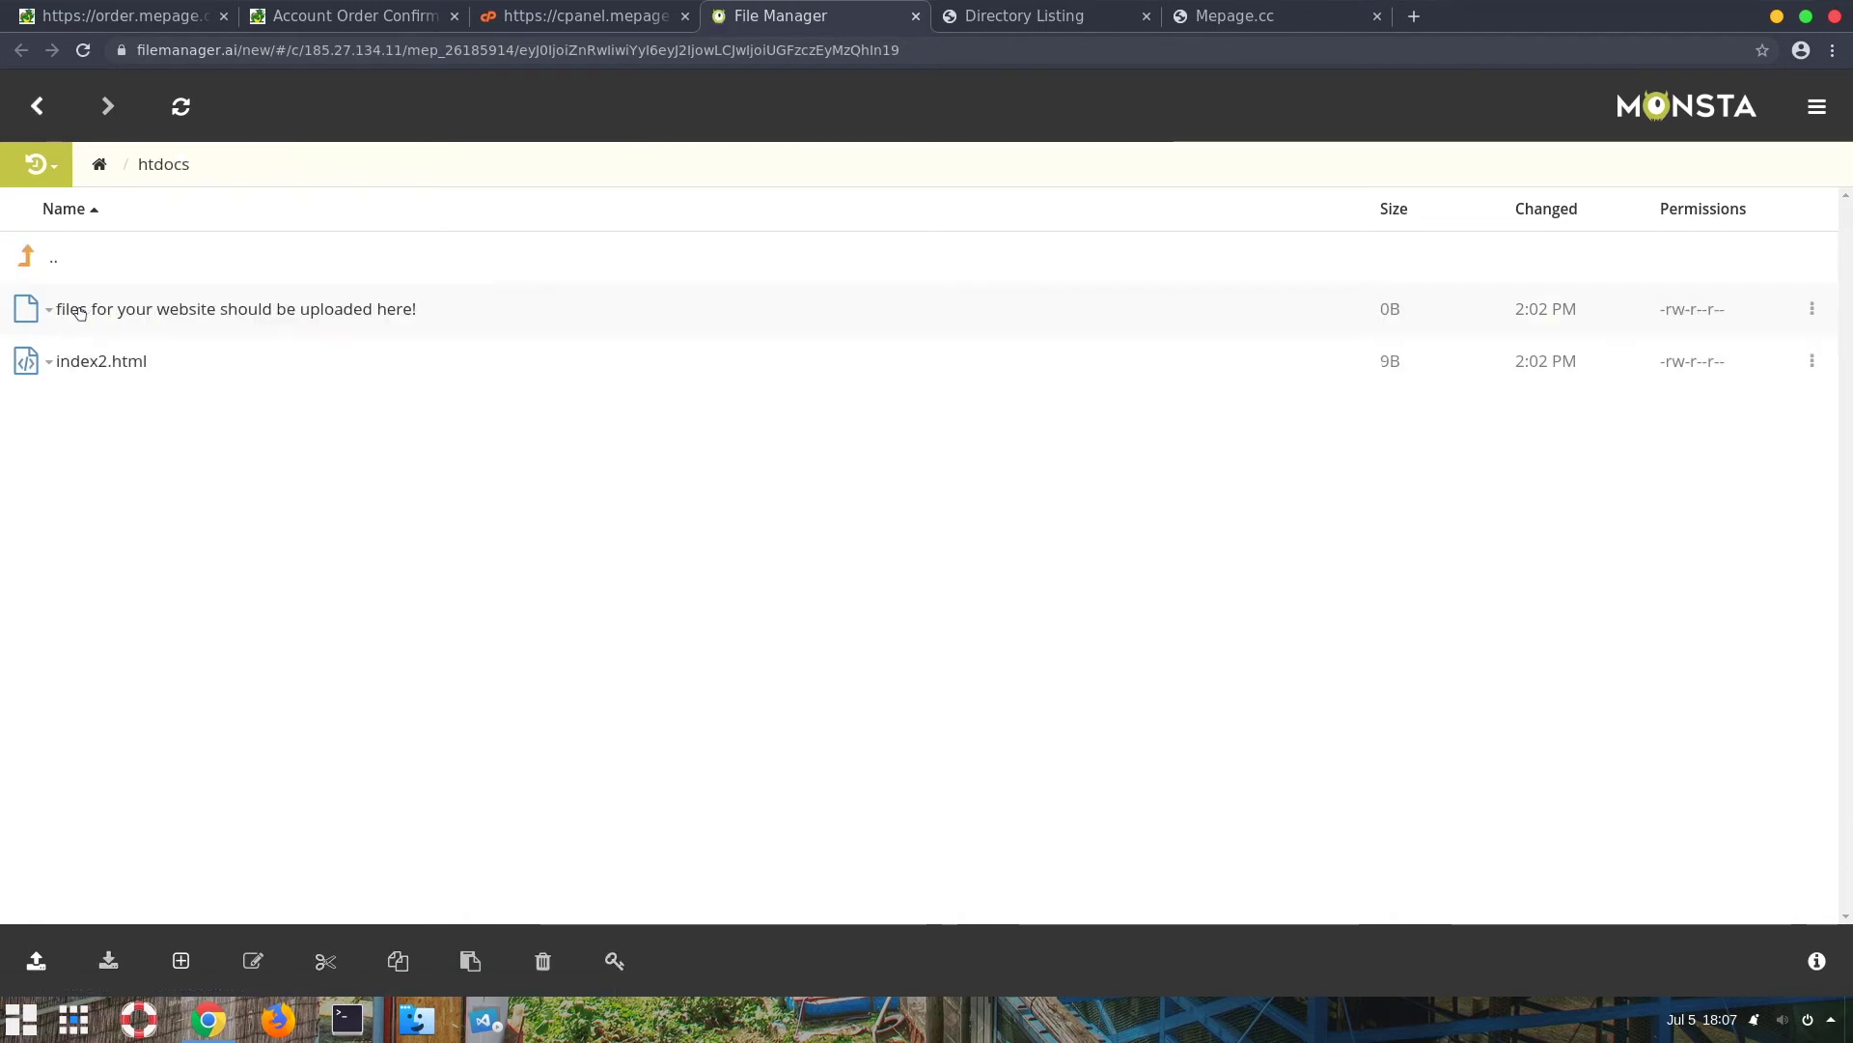
Step: Browse the account root and htdocs, and check the subdomain's live directory listing
click(100, 164)
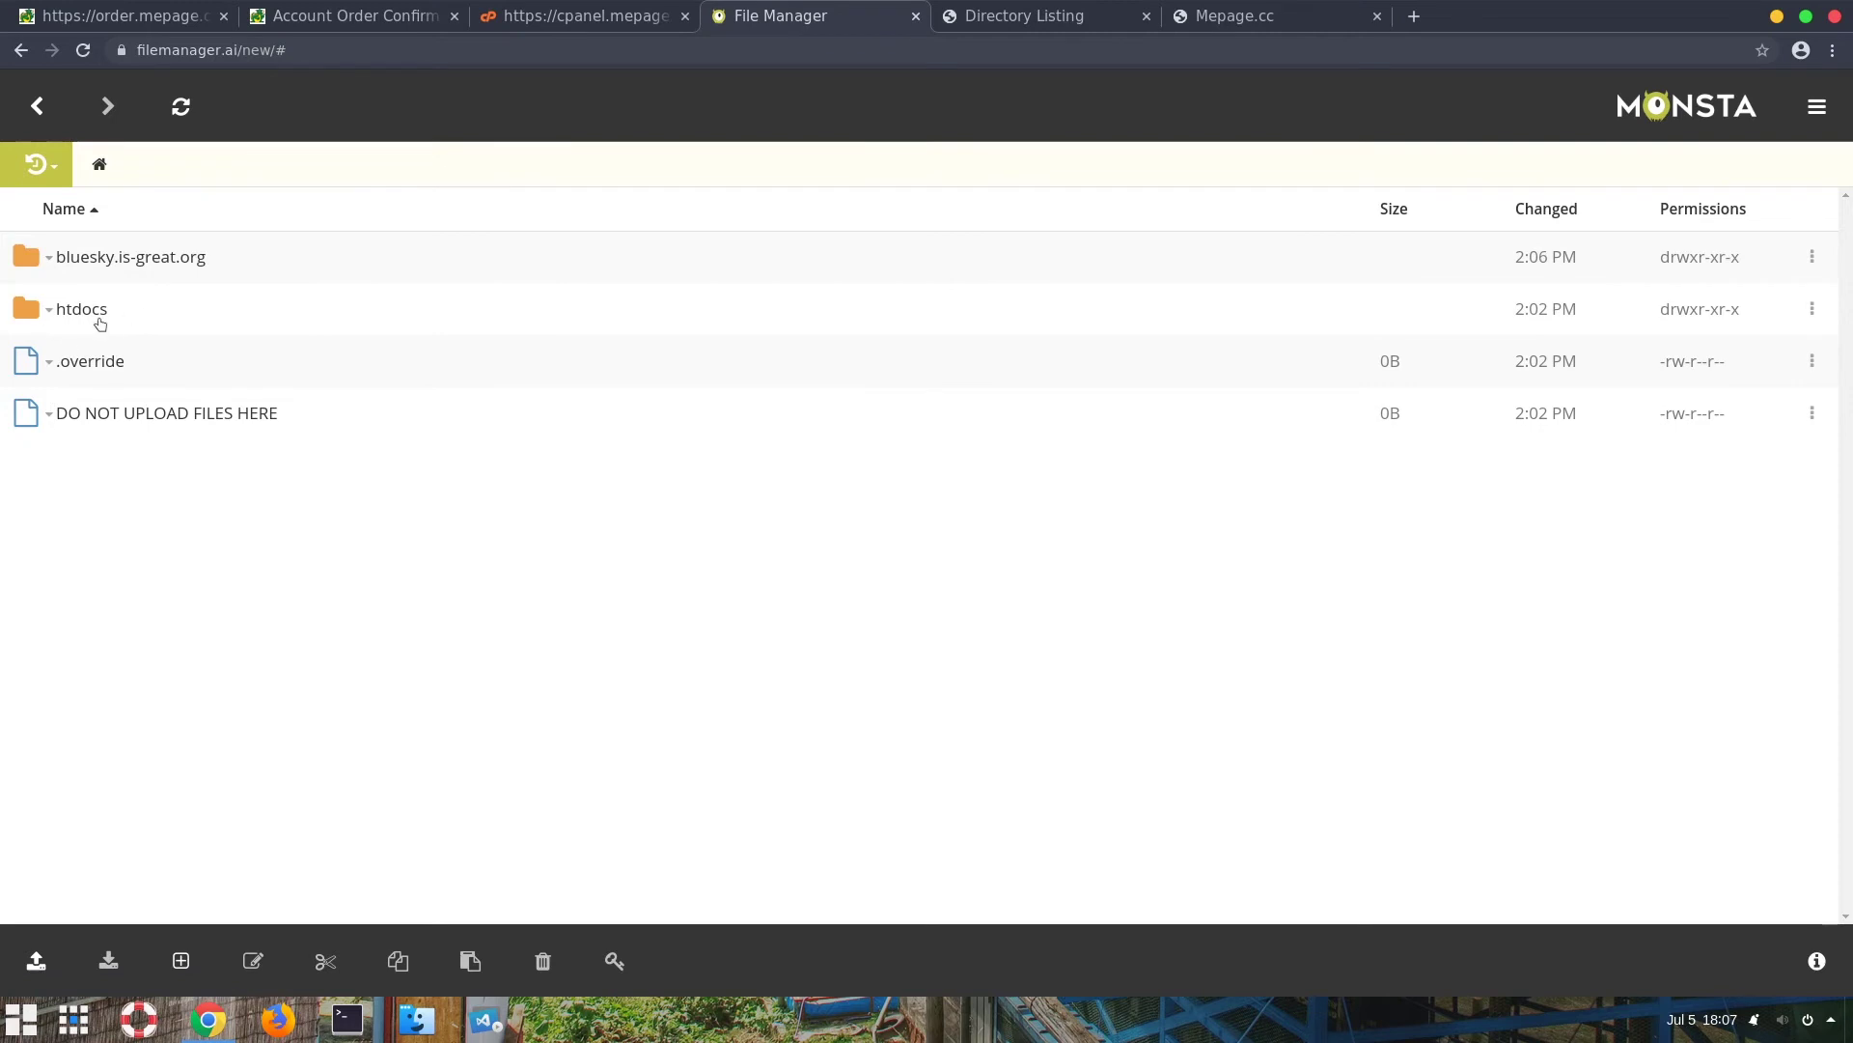
click(81, 309)
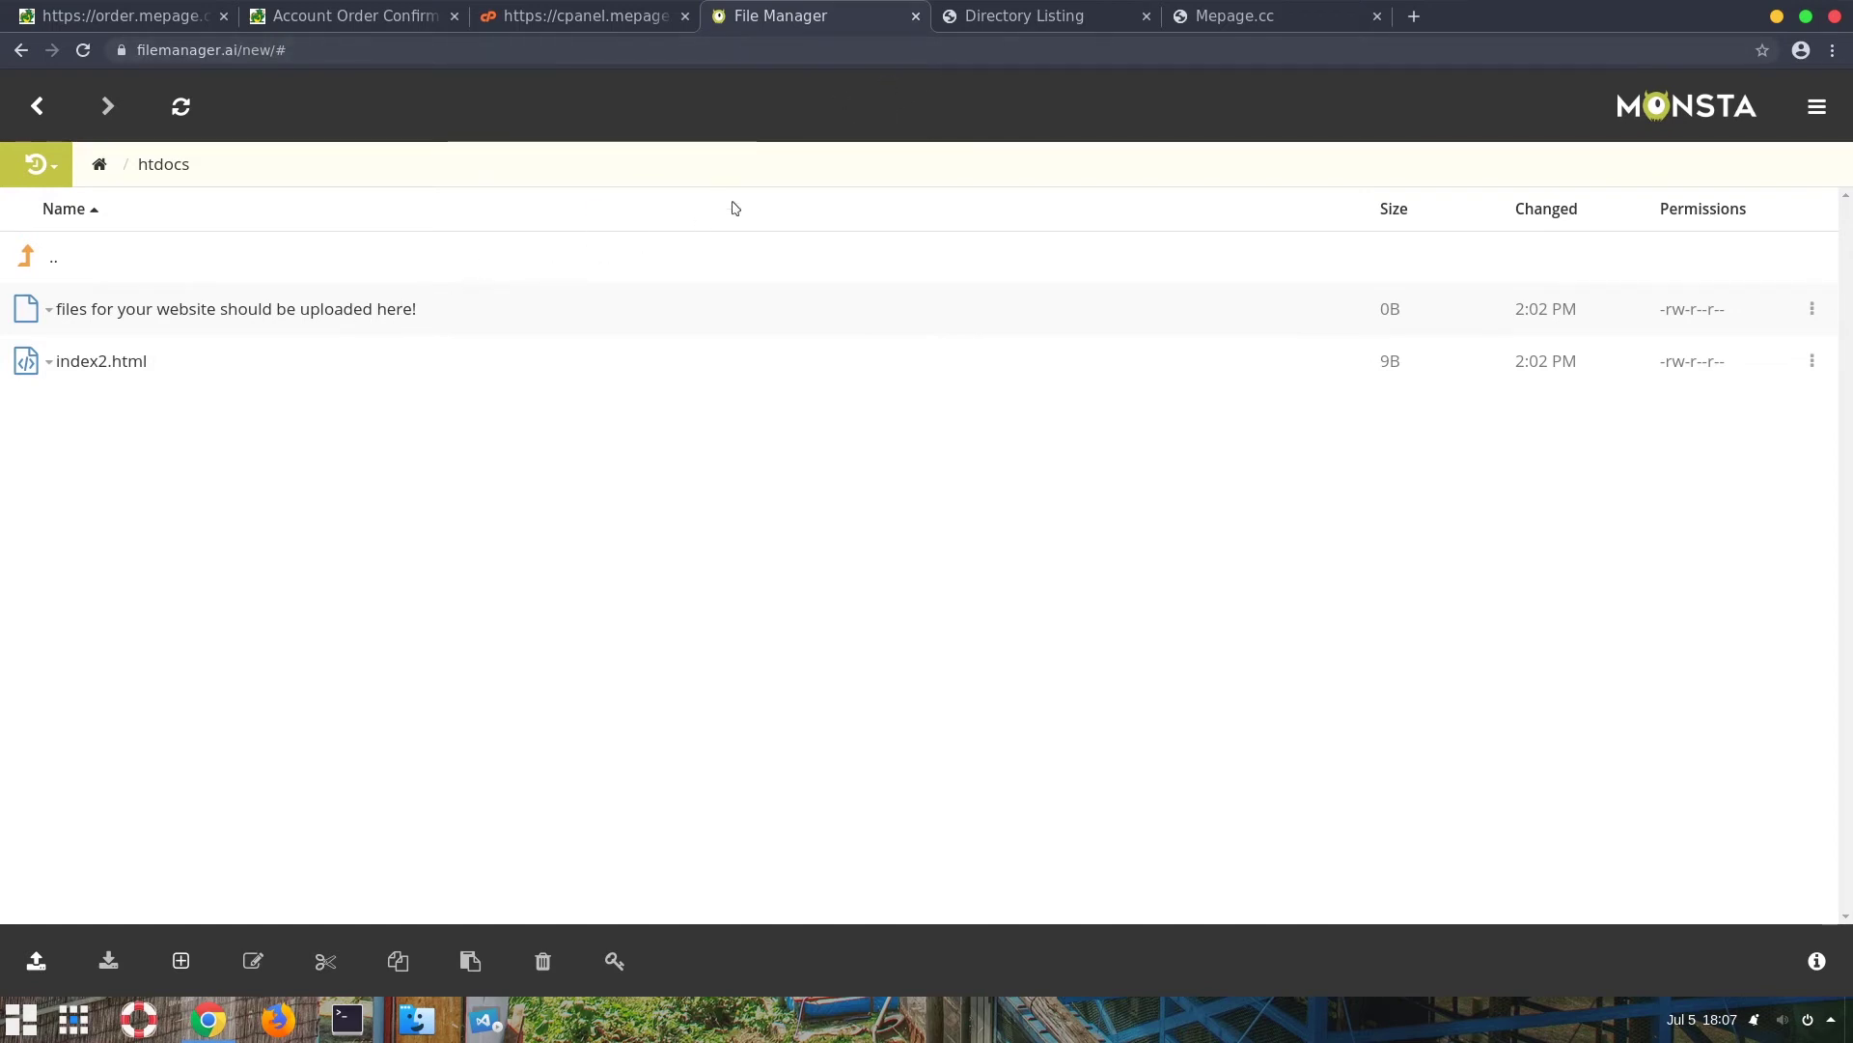
click(1024, 18)
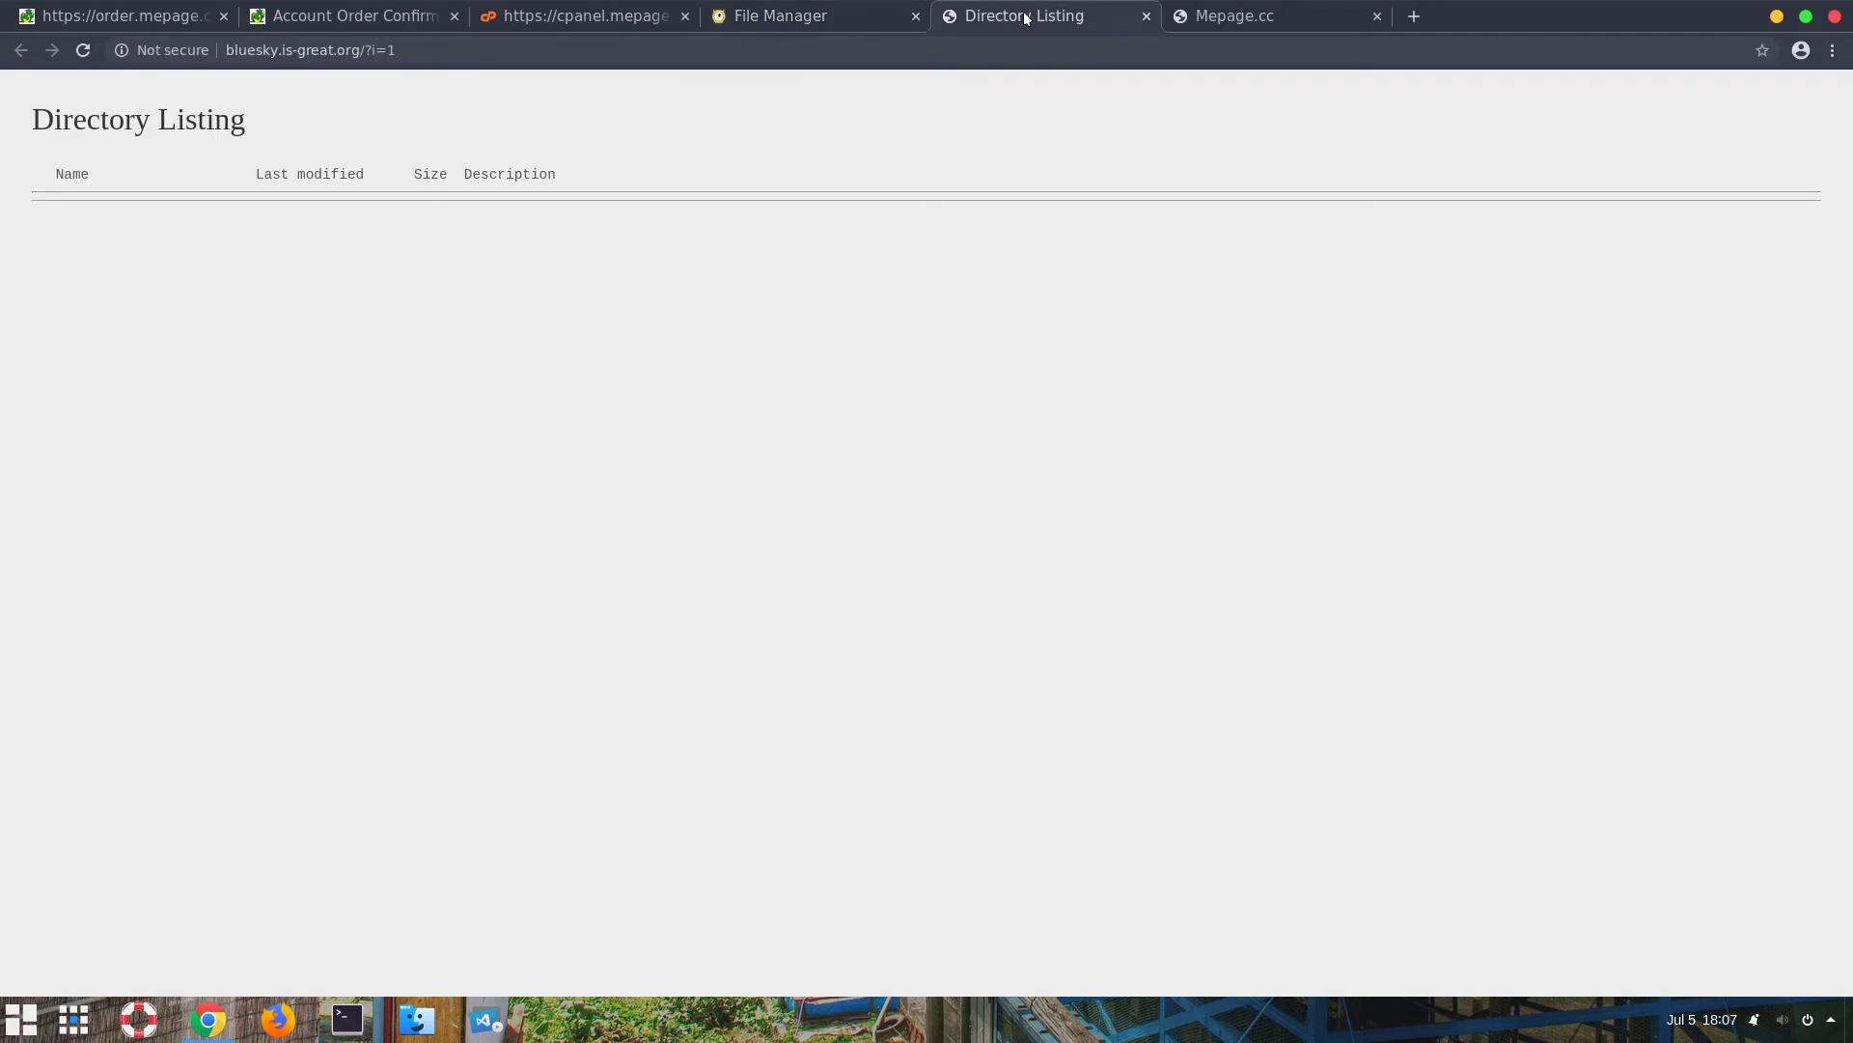
click(821, 21)
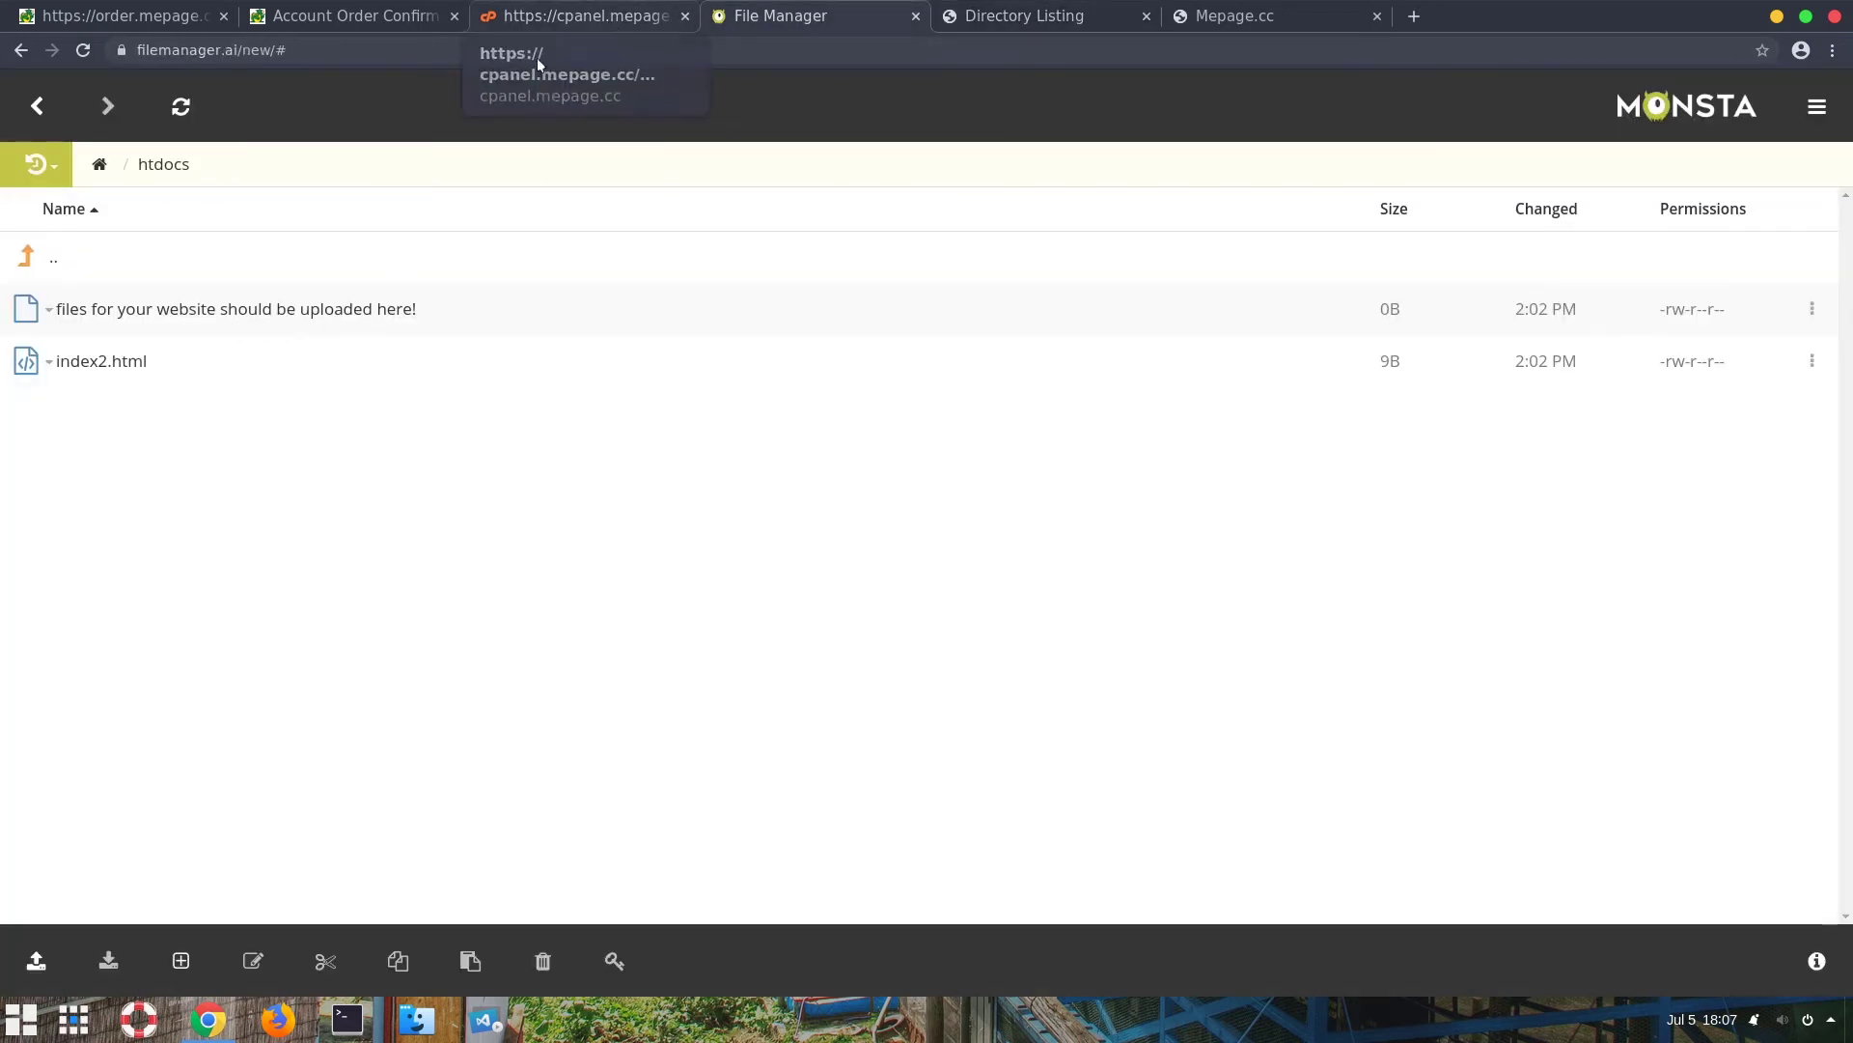
Step: Navigate into the htdocs folder of bluesky.is-great.org and bring up the new-item options
click(101, 167)
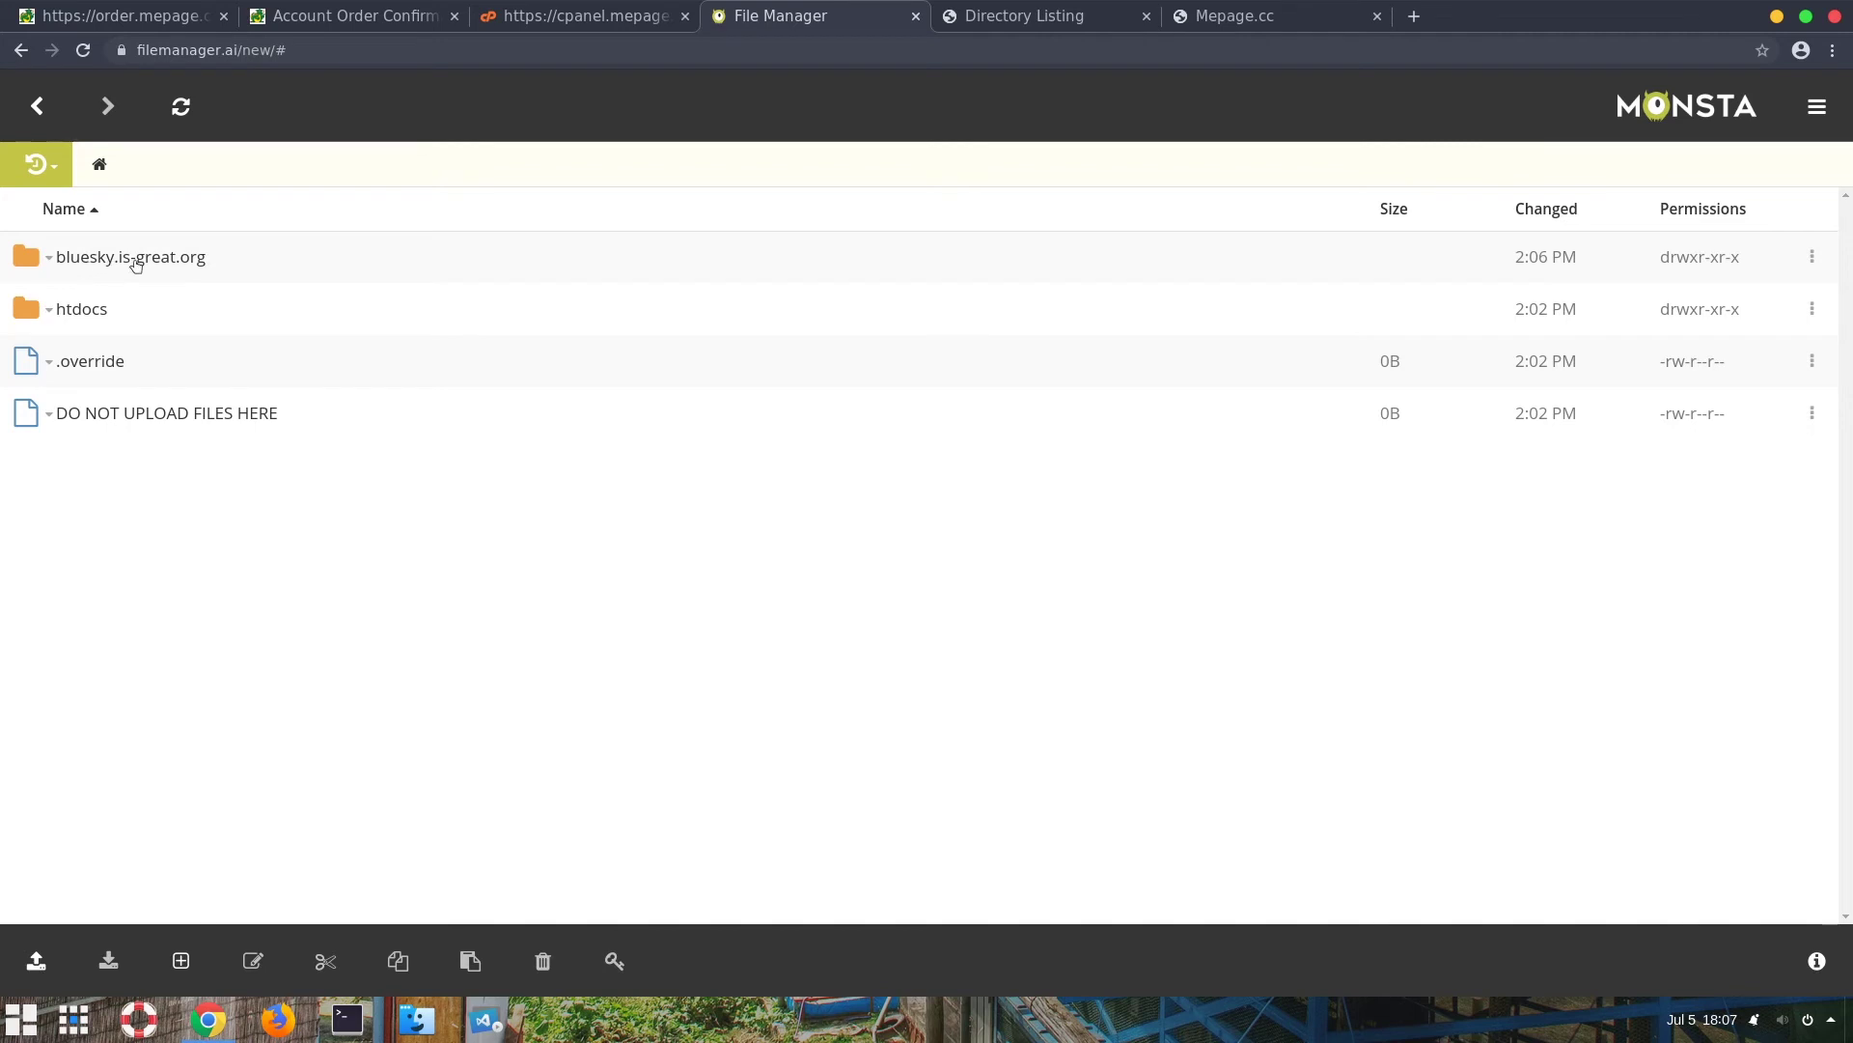
click(143, 259)
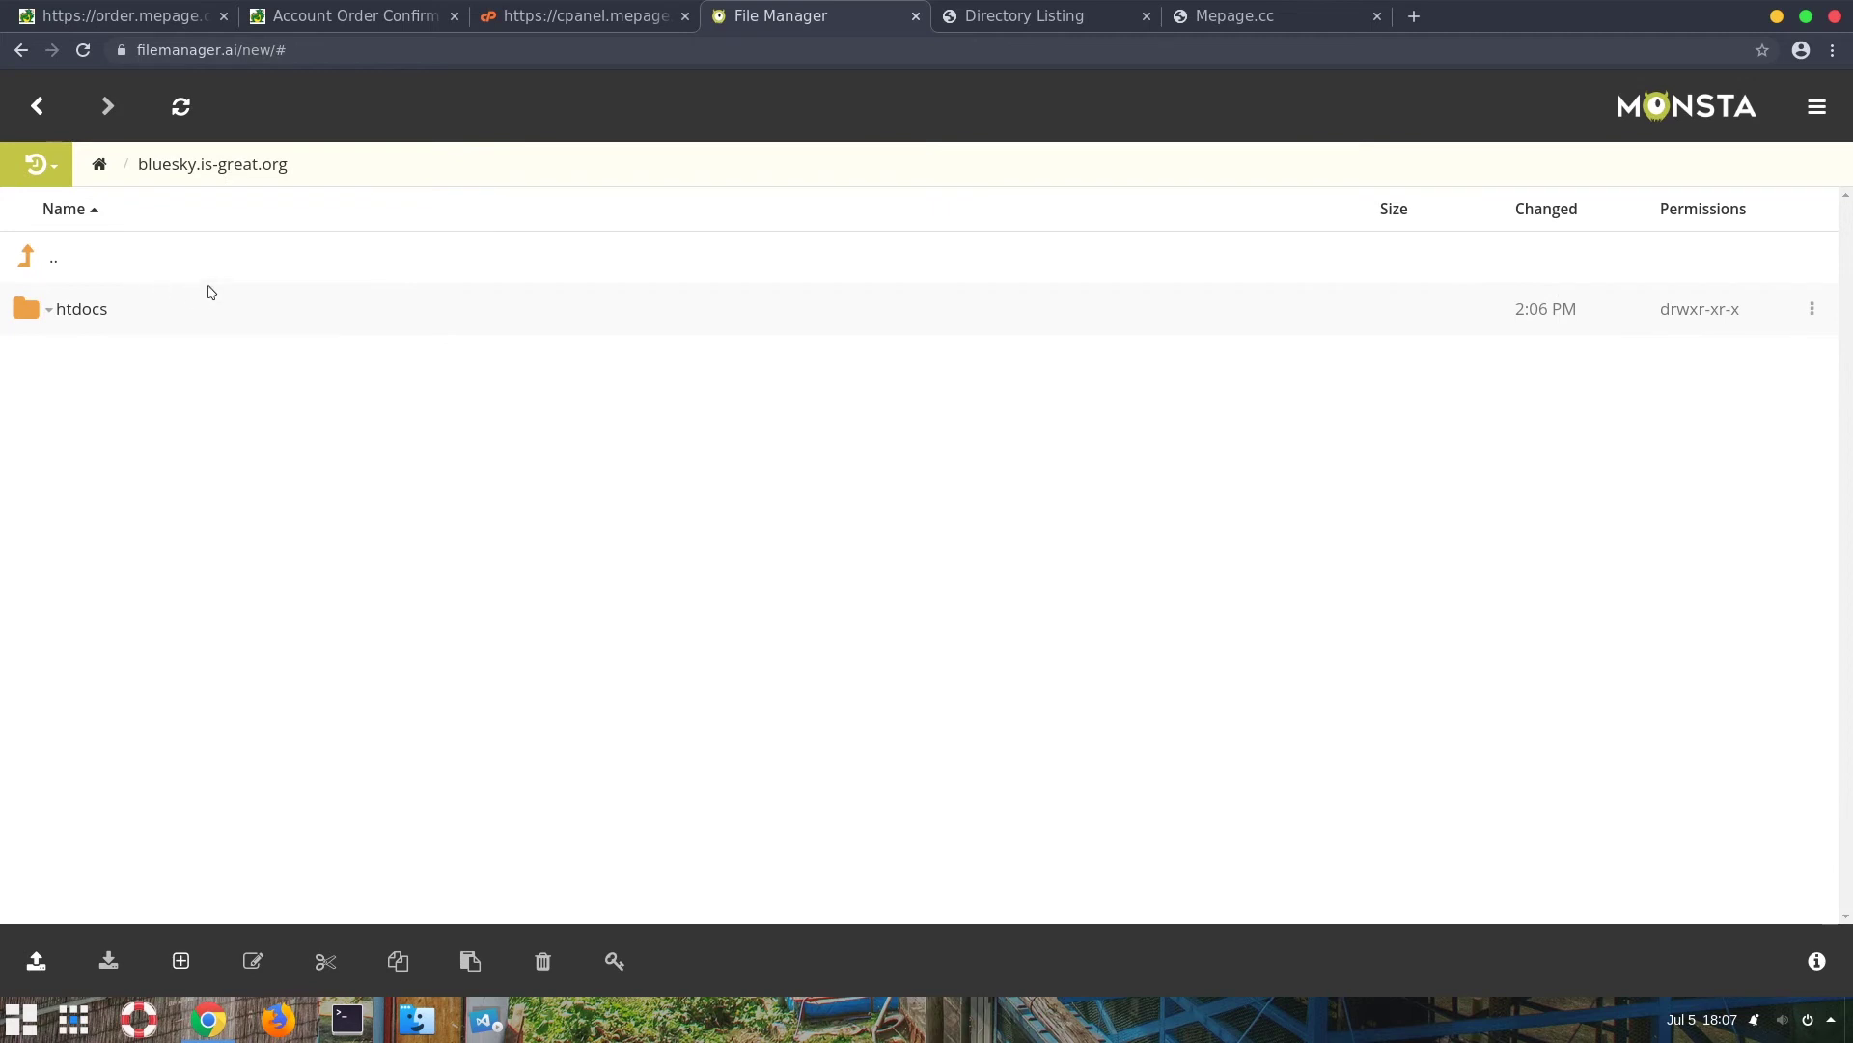
click(87, 309)
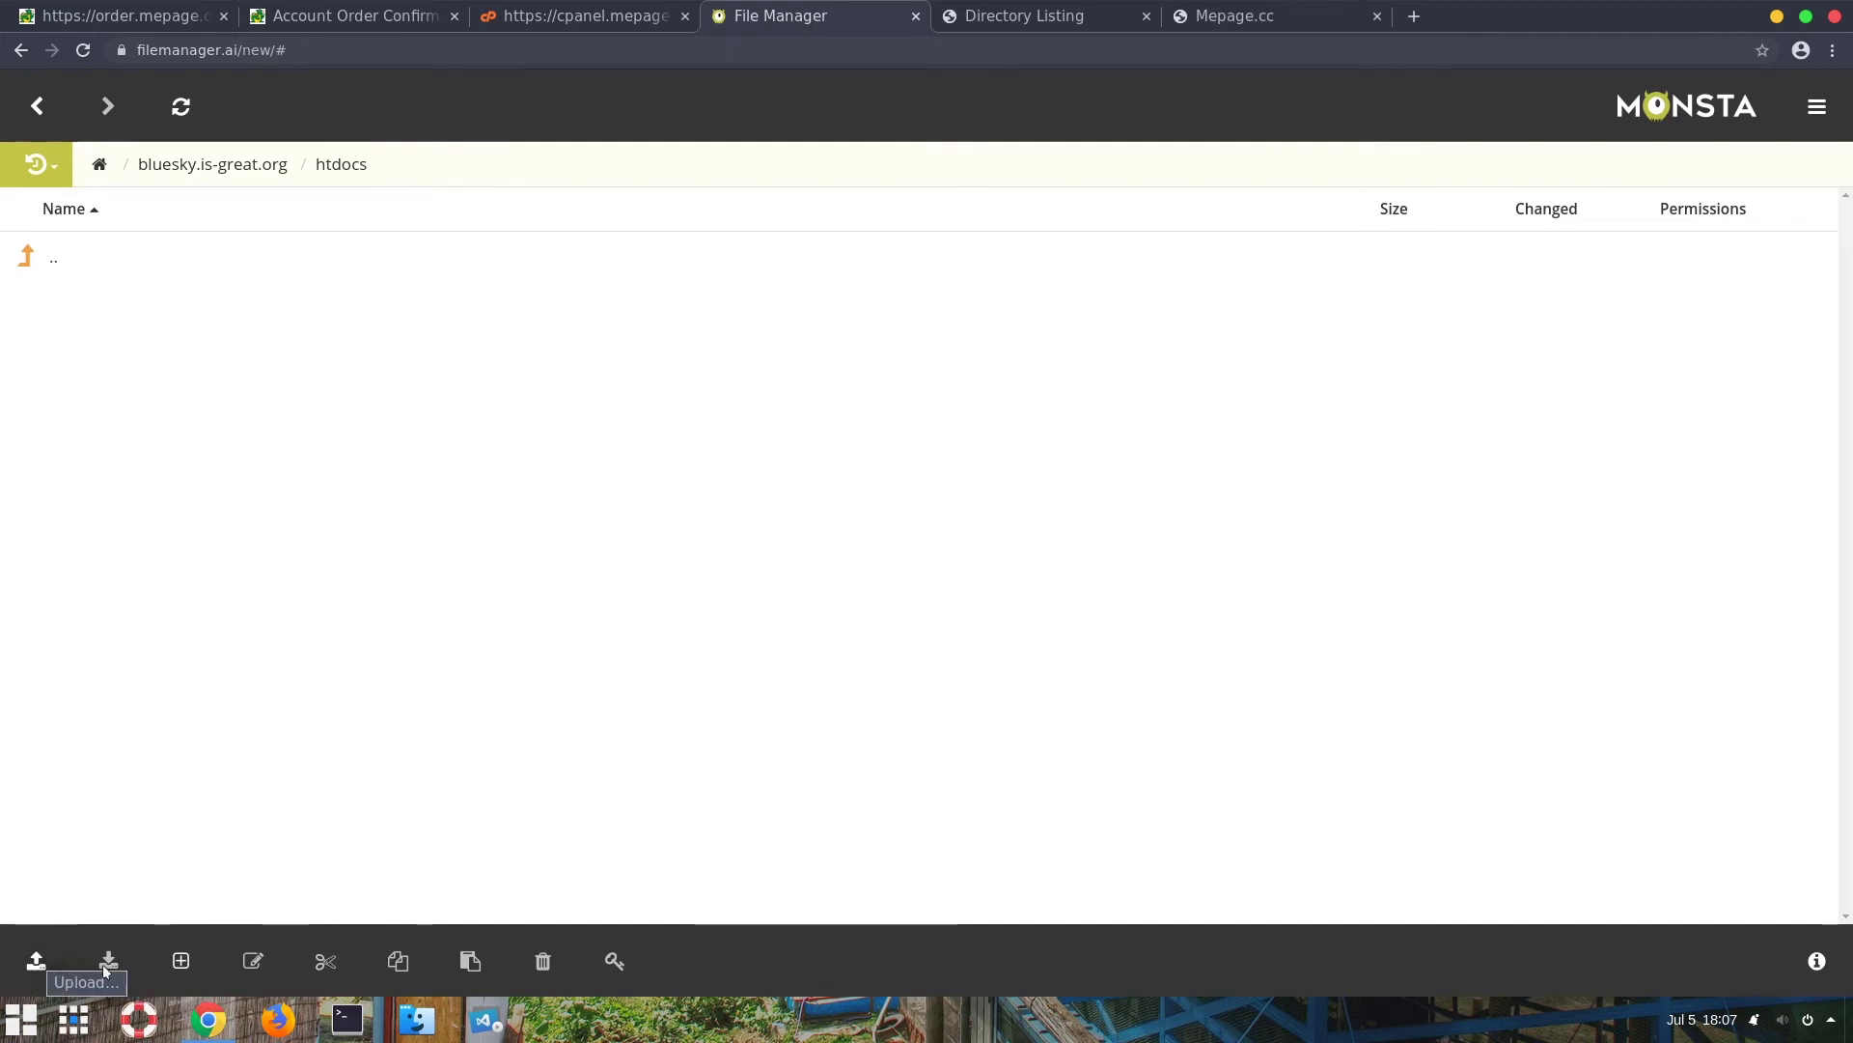
click(178, 960)
Step: Create a new file index.php and start typing the $name assignment in the editor
click(220, 872)
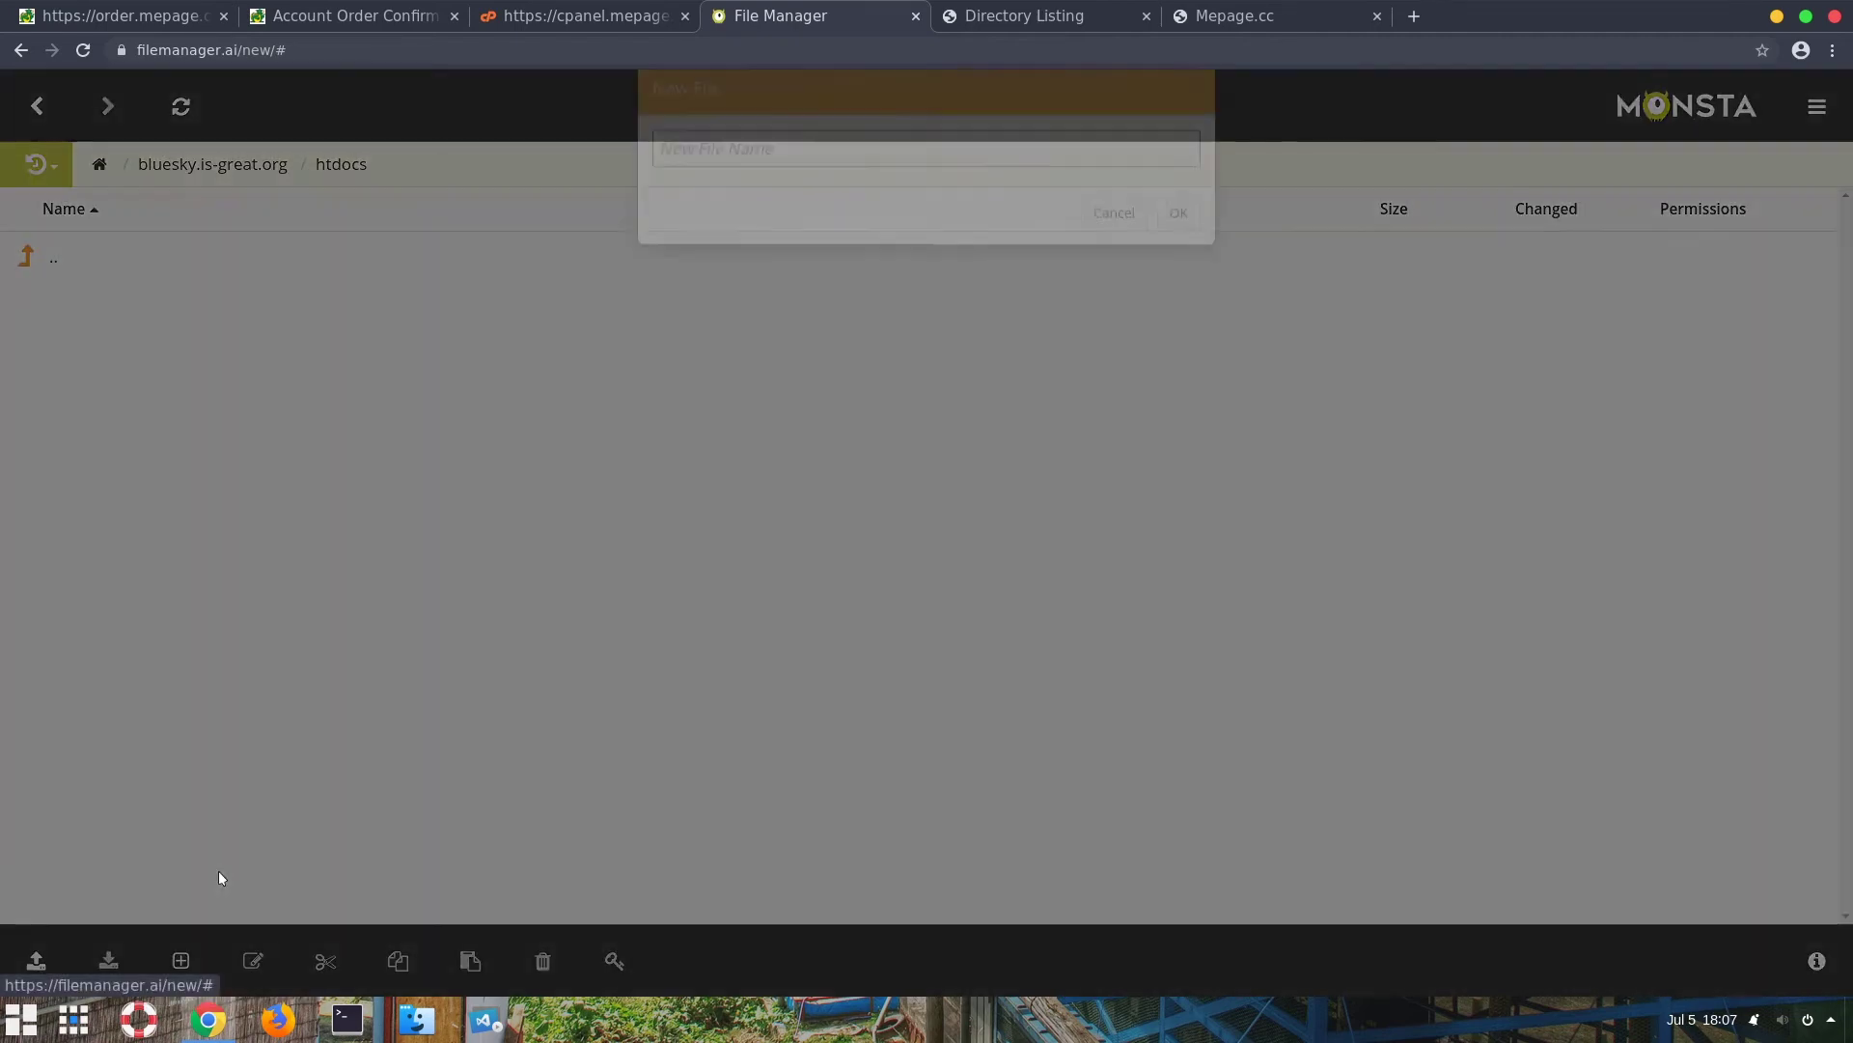
text(inde)
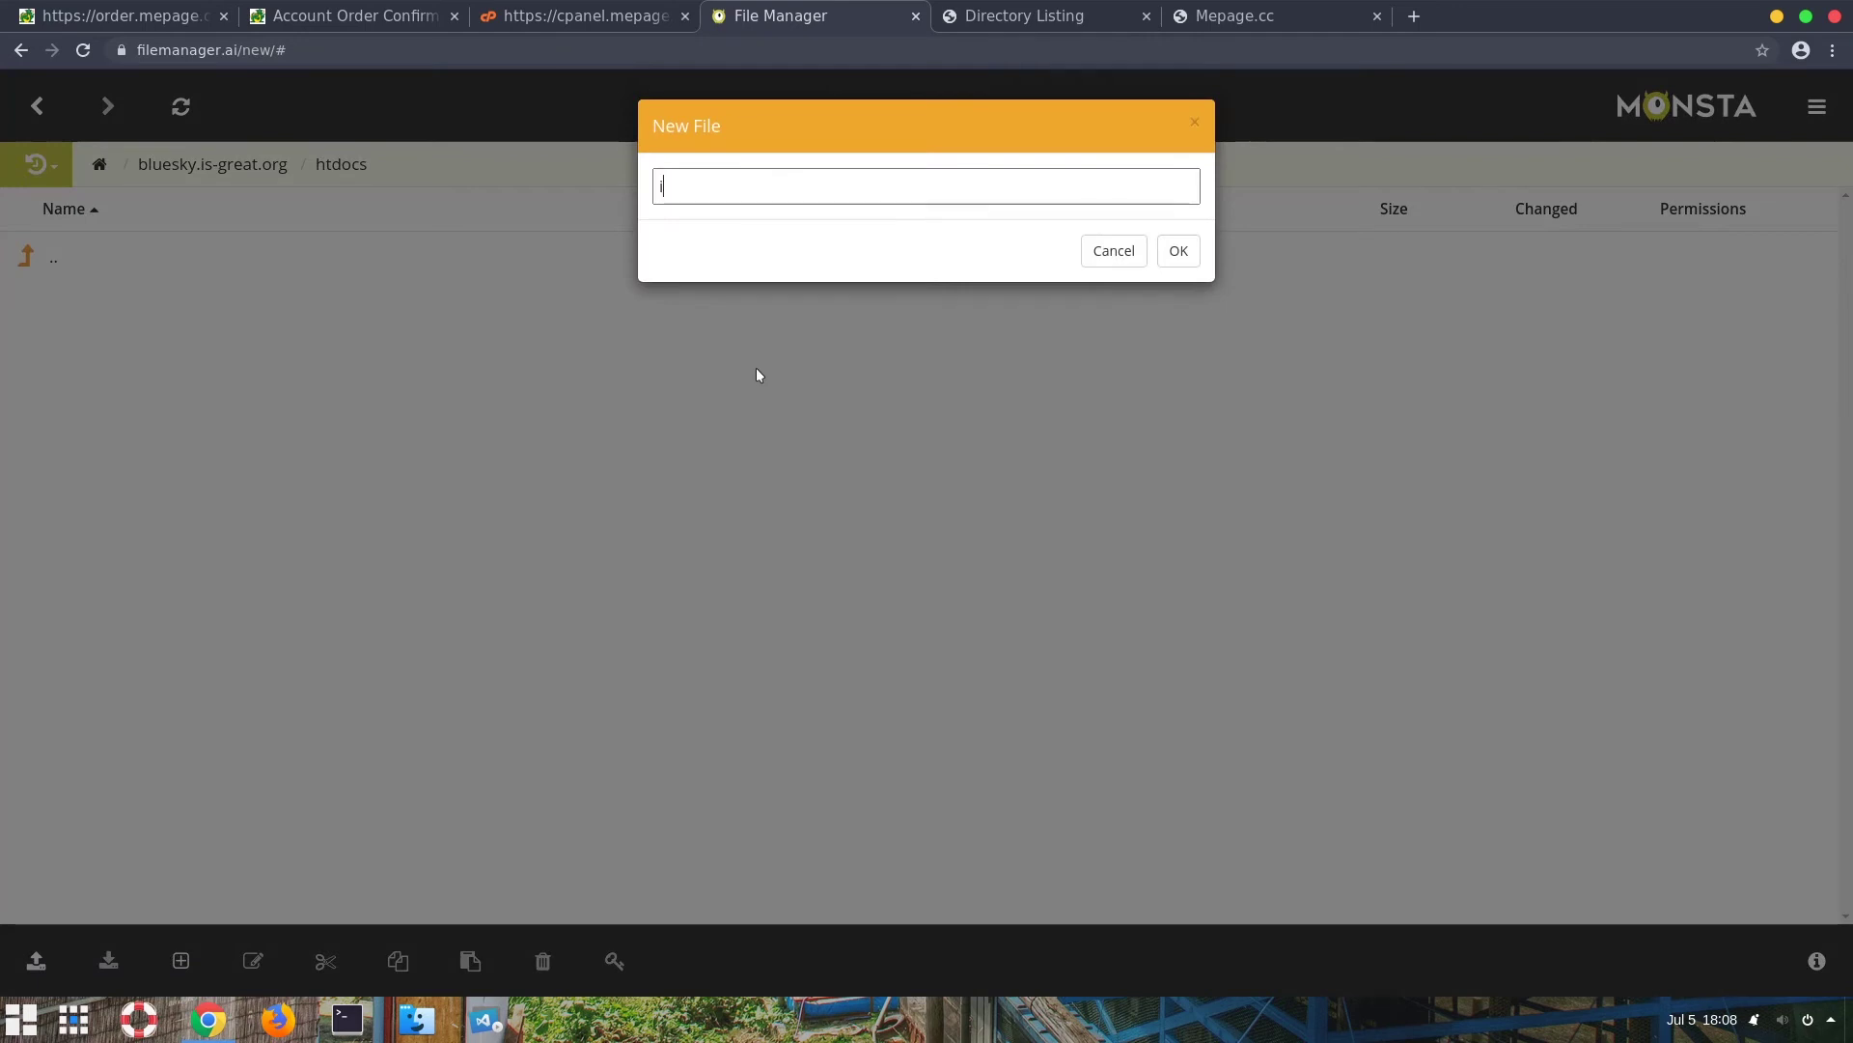
text(x.php)
click(1180, 253)
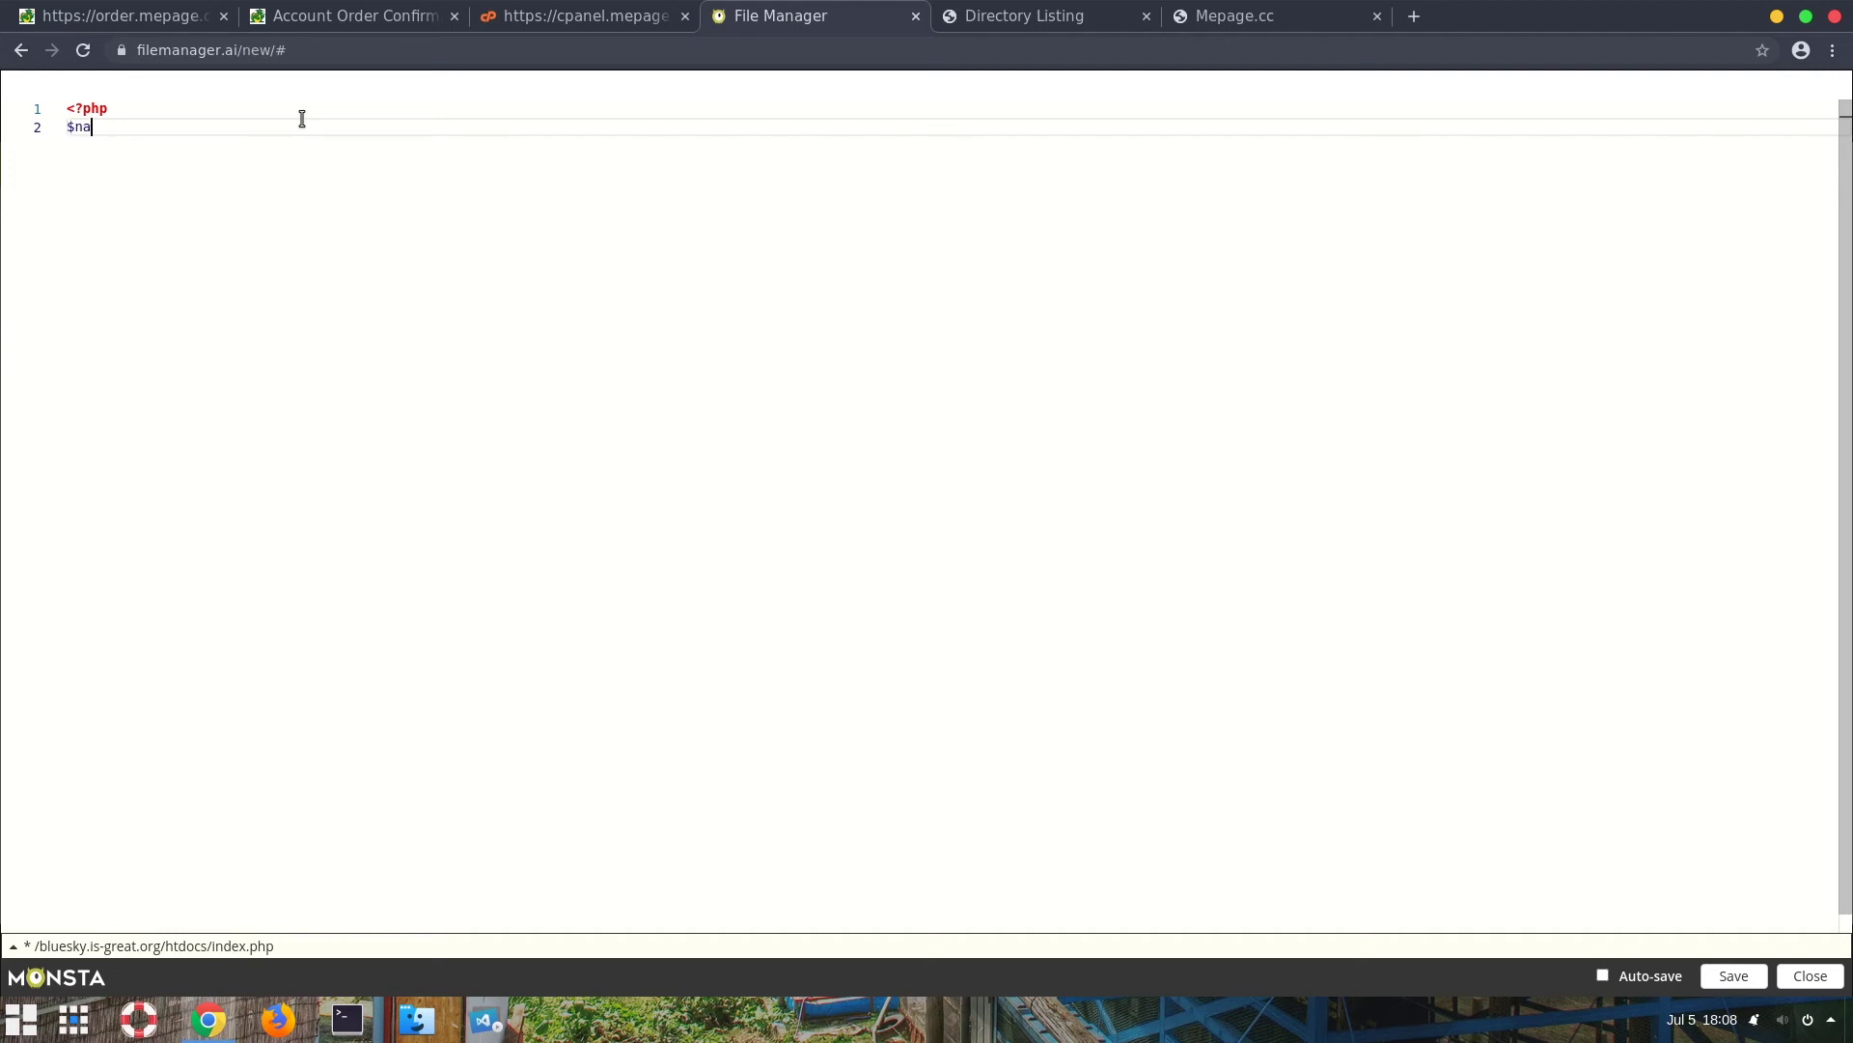
text(me = "righ)
Step: Complete the line $name = "Righteous Culture"; and fix the typos
key(BackSpace)
key(BackSpace)
key(BackSpace)
key(BackSpace)
key(BackSpace)
text(Righteous)
text( Cul)
text(ts)
key(BackSpace)
key(BackSpace)
text(ture";)
key(Return)
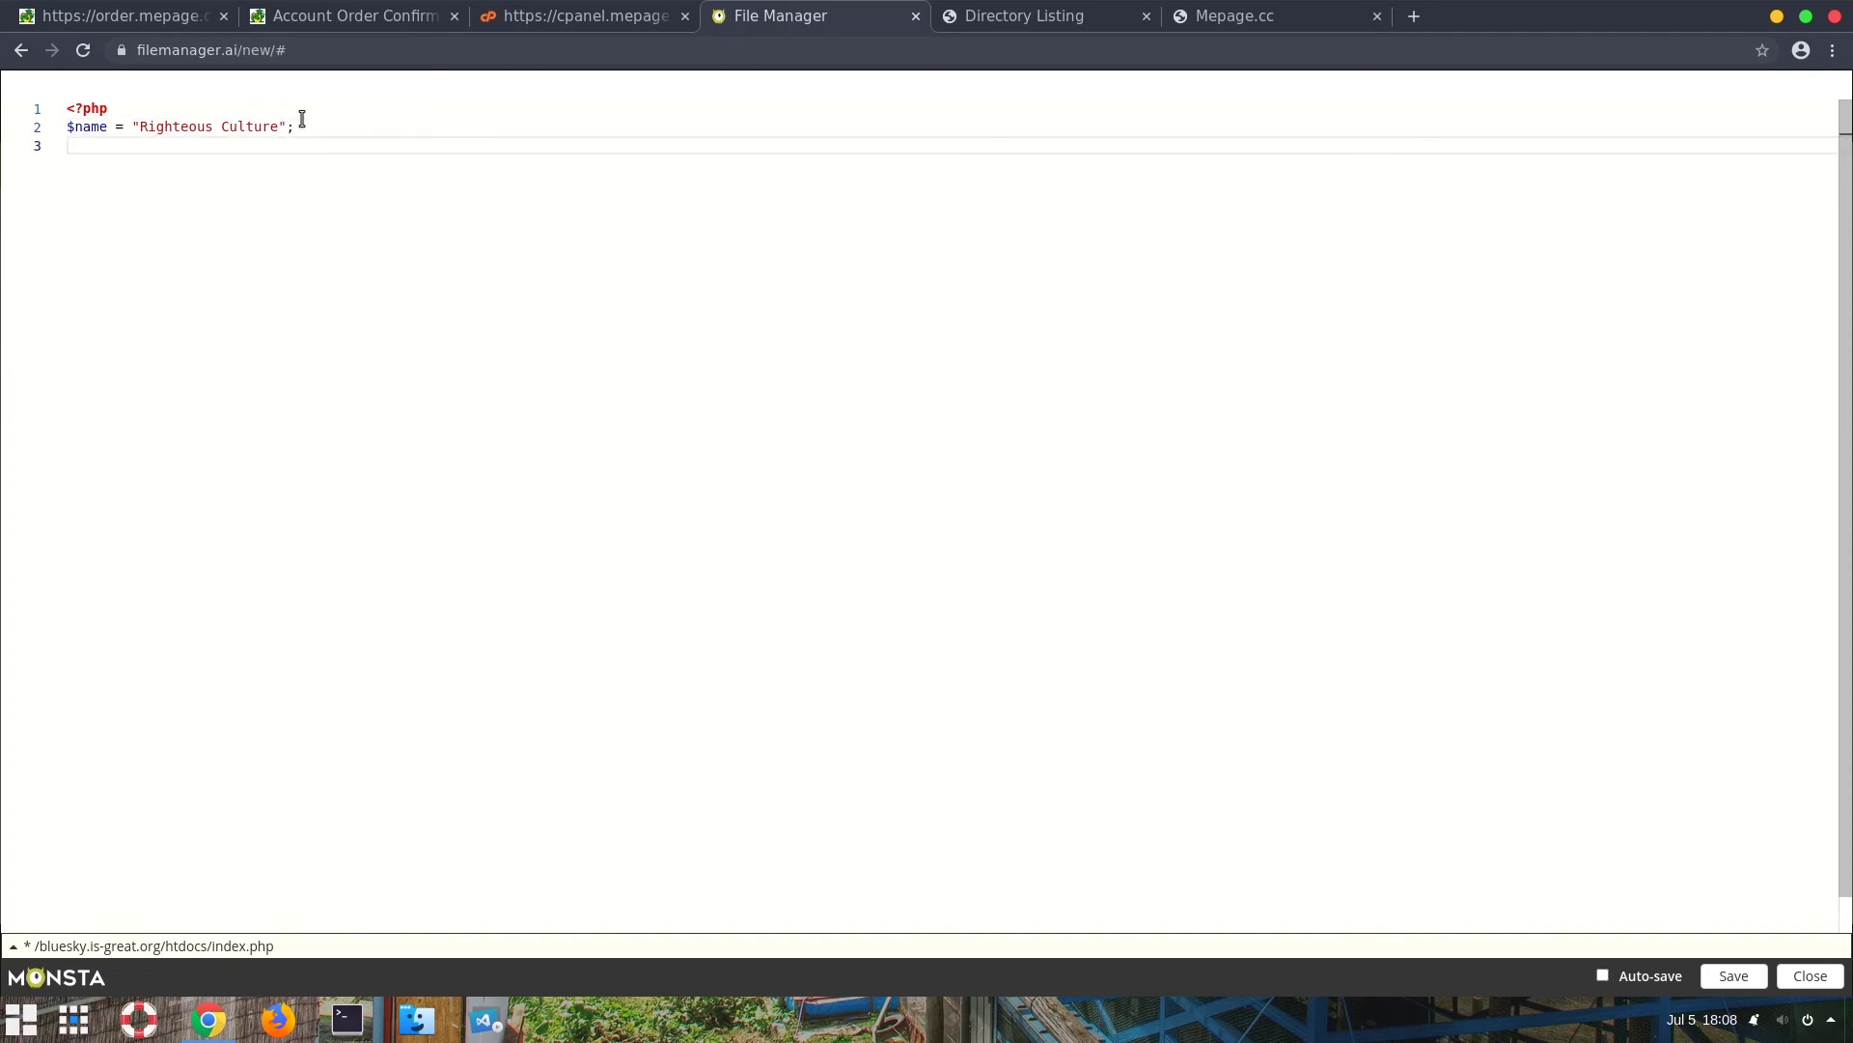
Step: Write the loop header for($i = ; $i < 10; $i++)
text(for)
text(()
text($i)
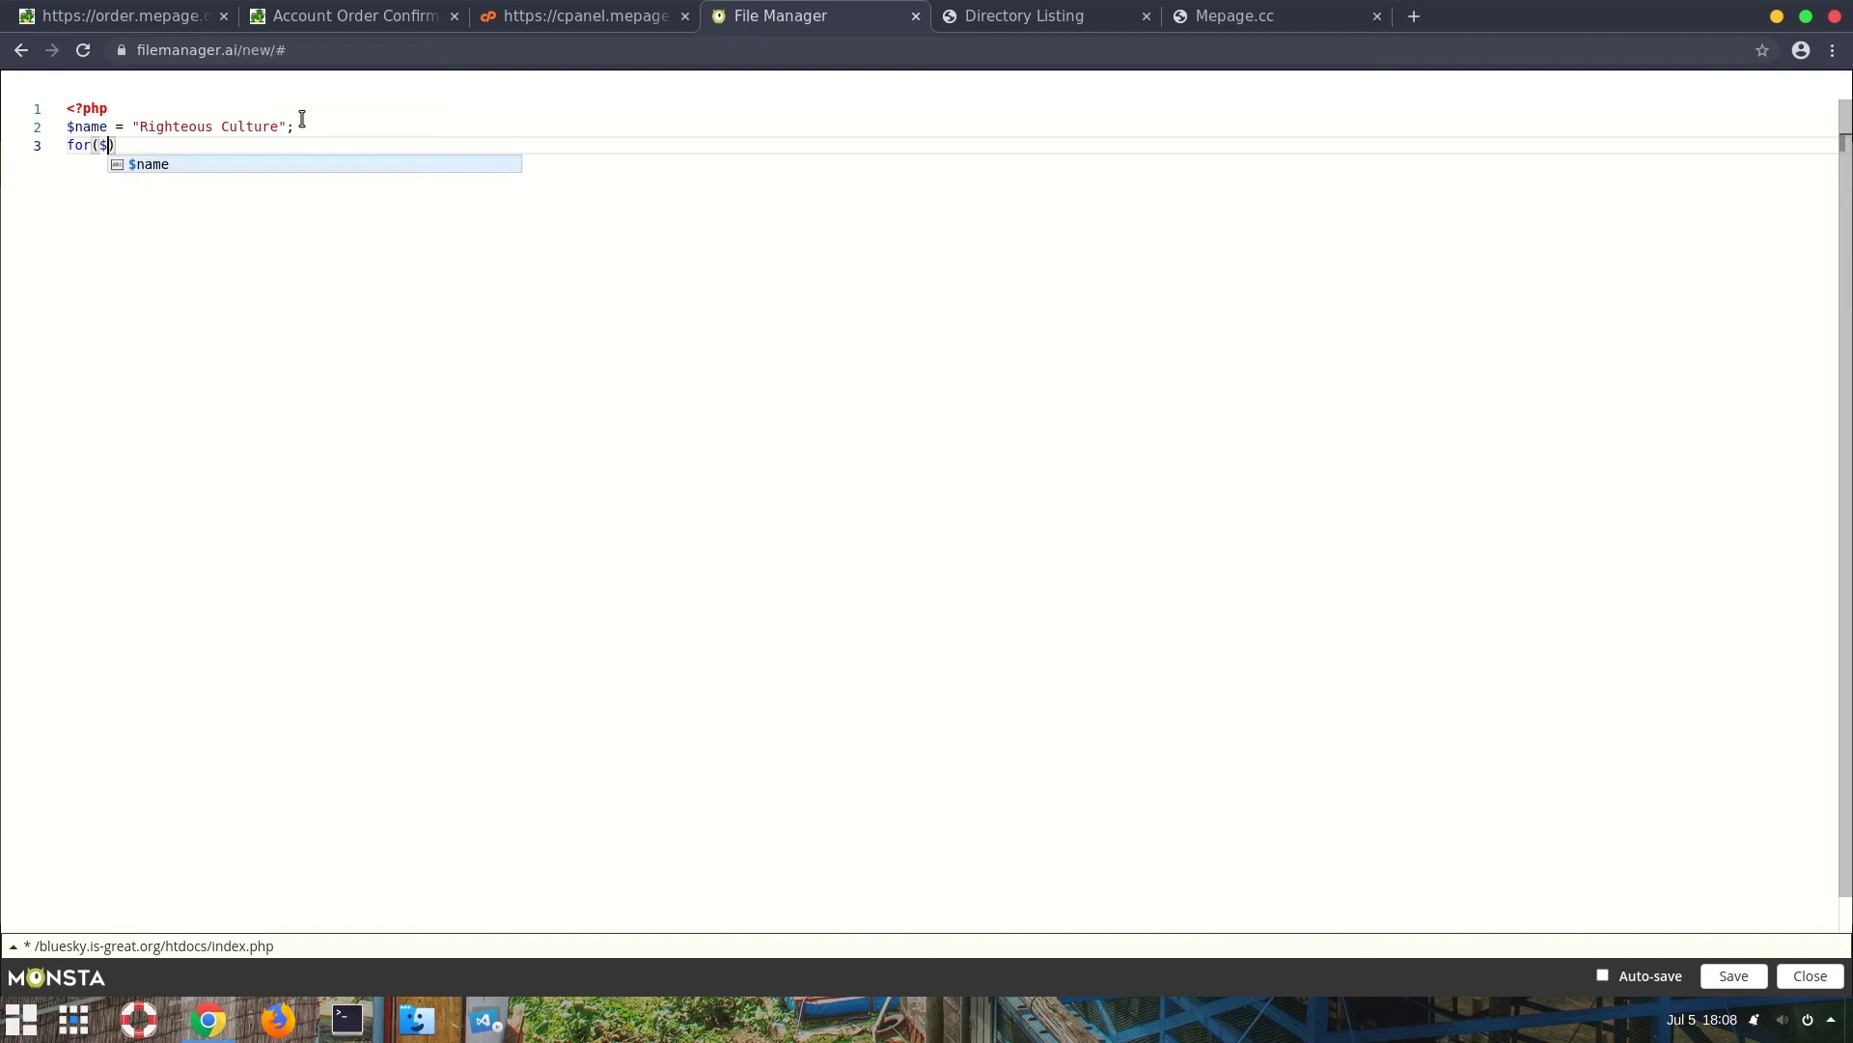
text( = )
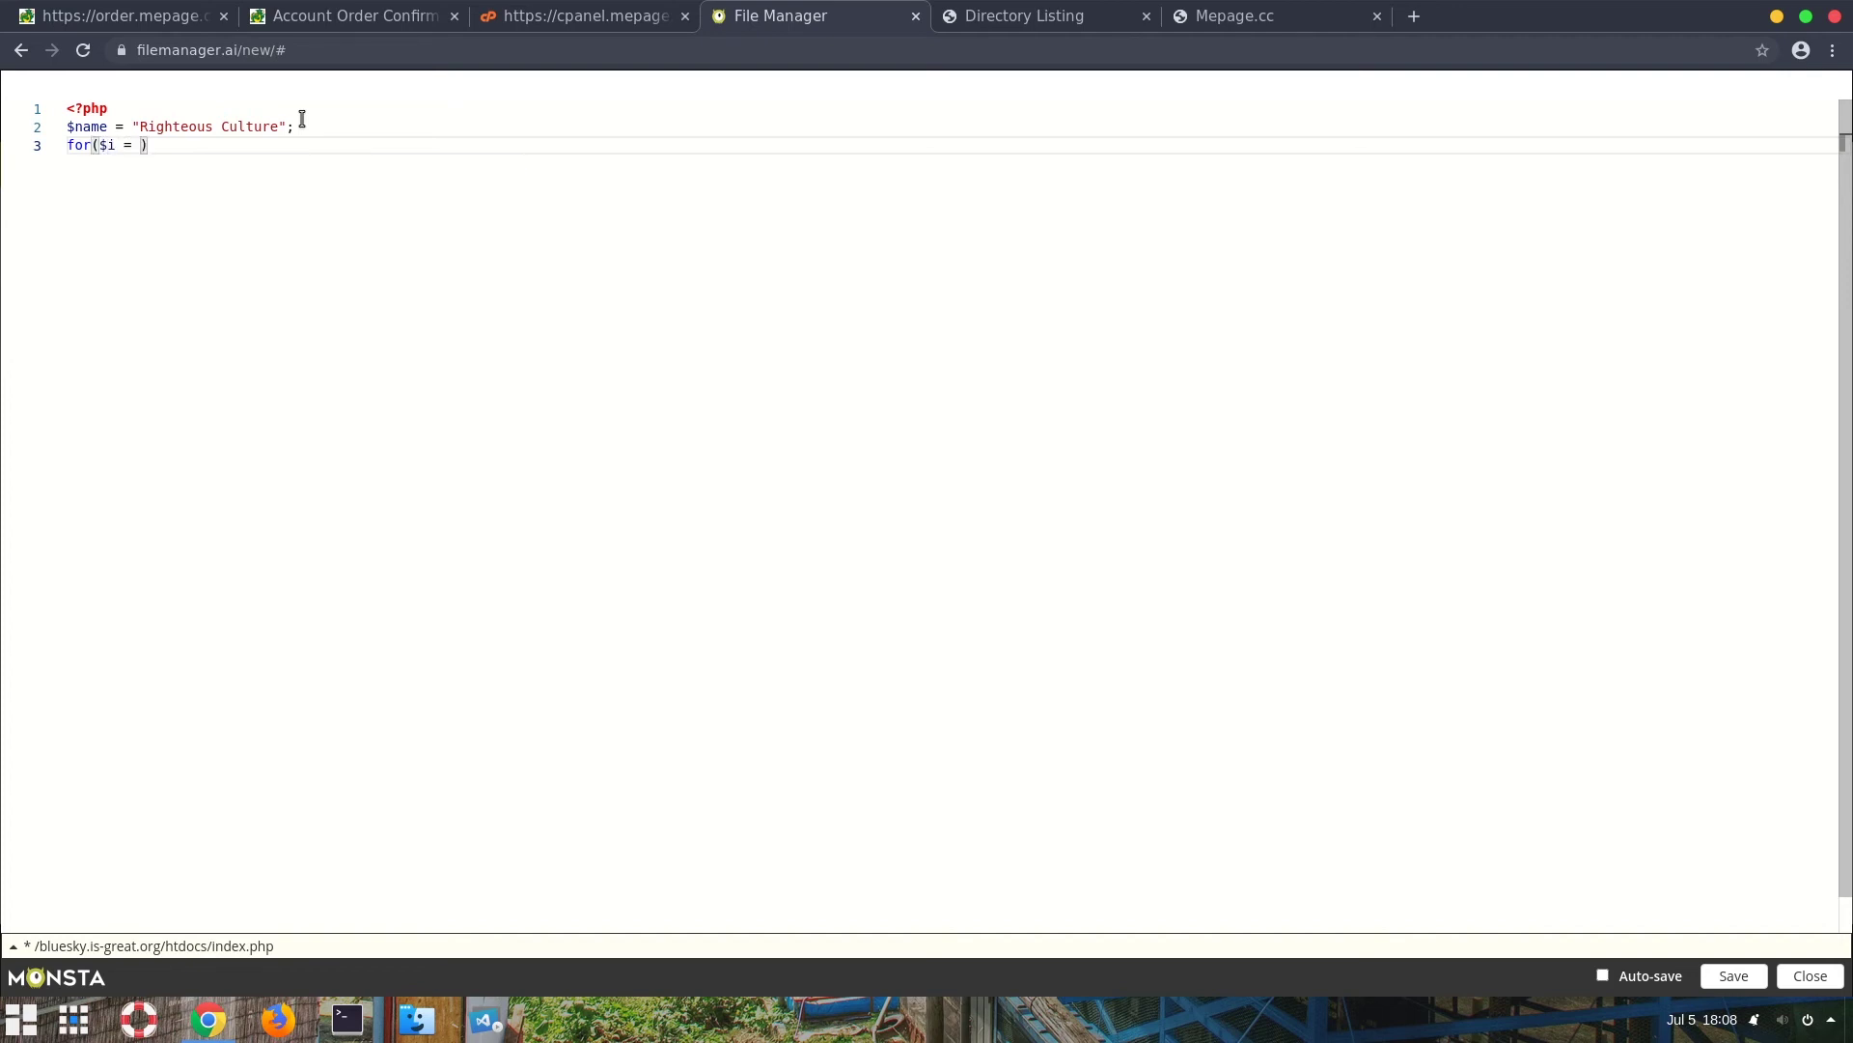
text(;)
text($i)
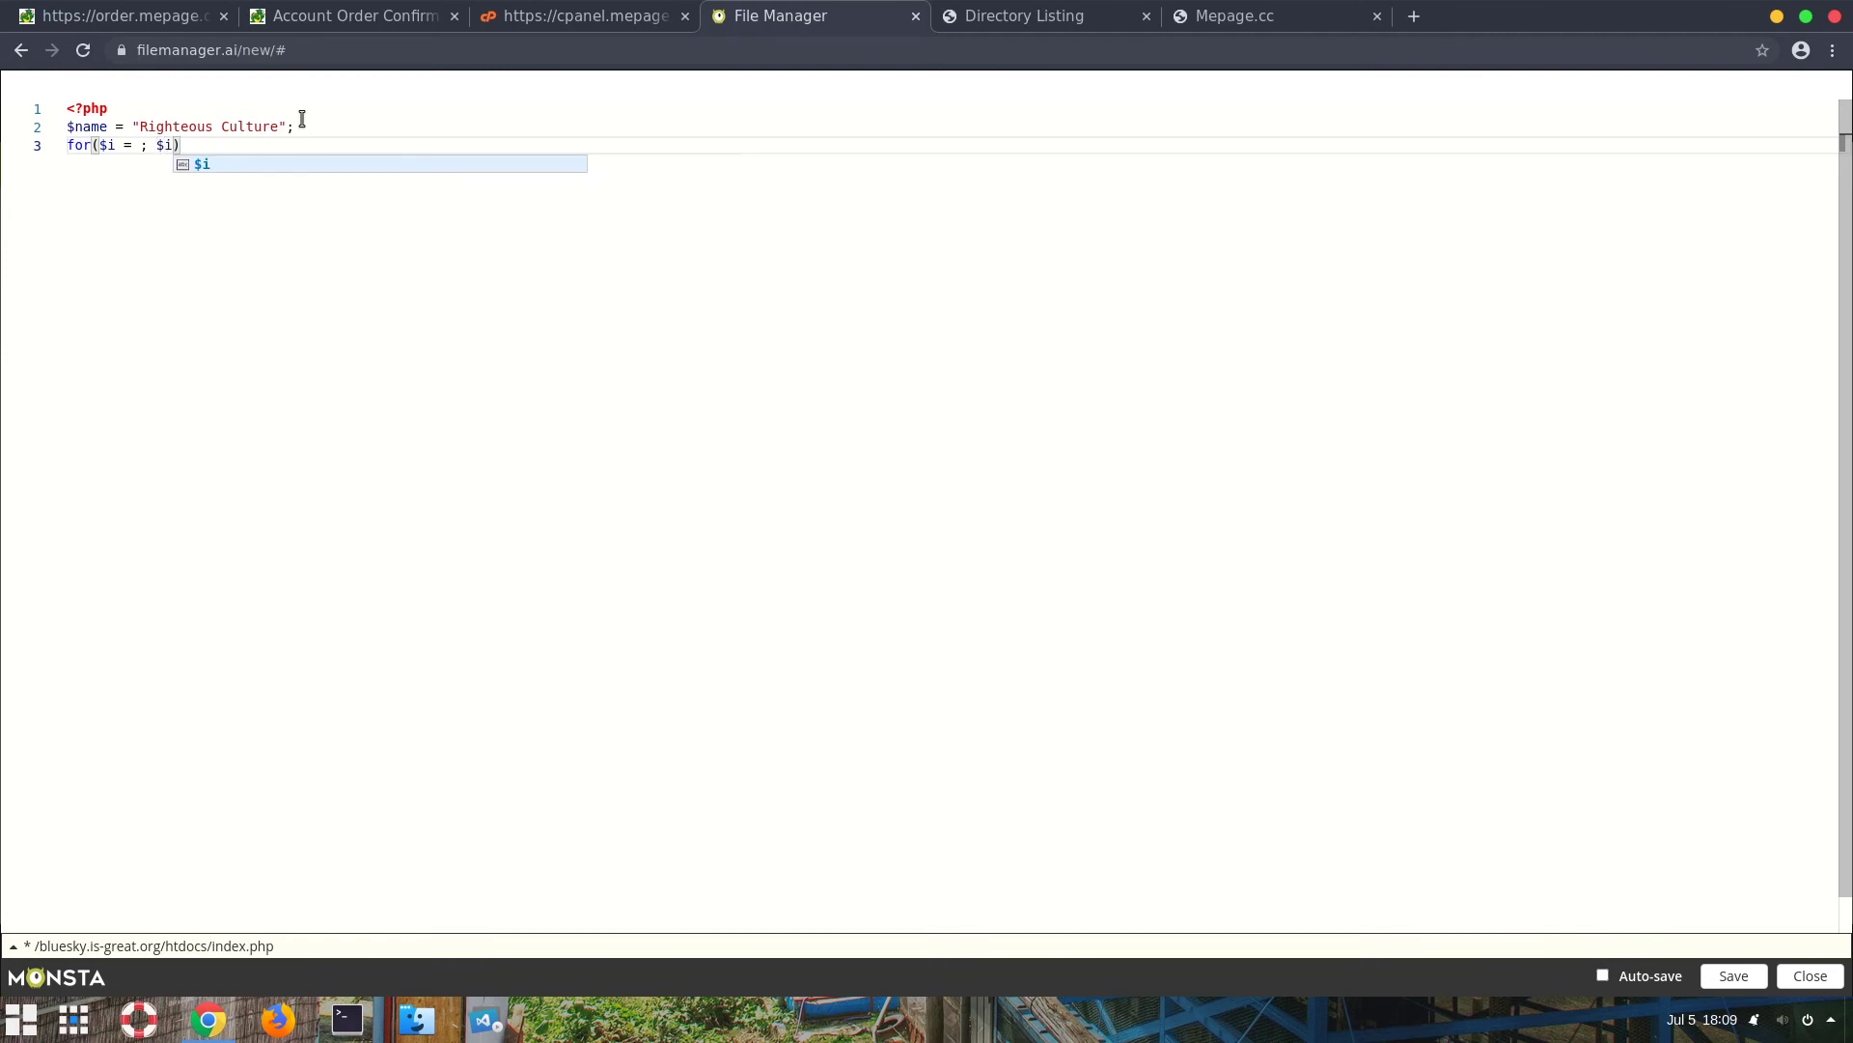
text( <)
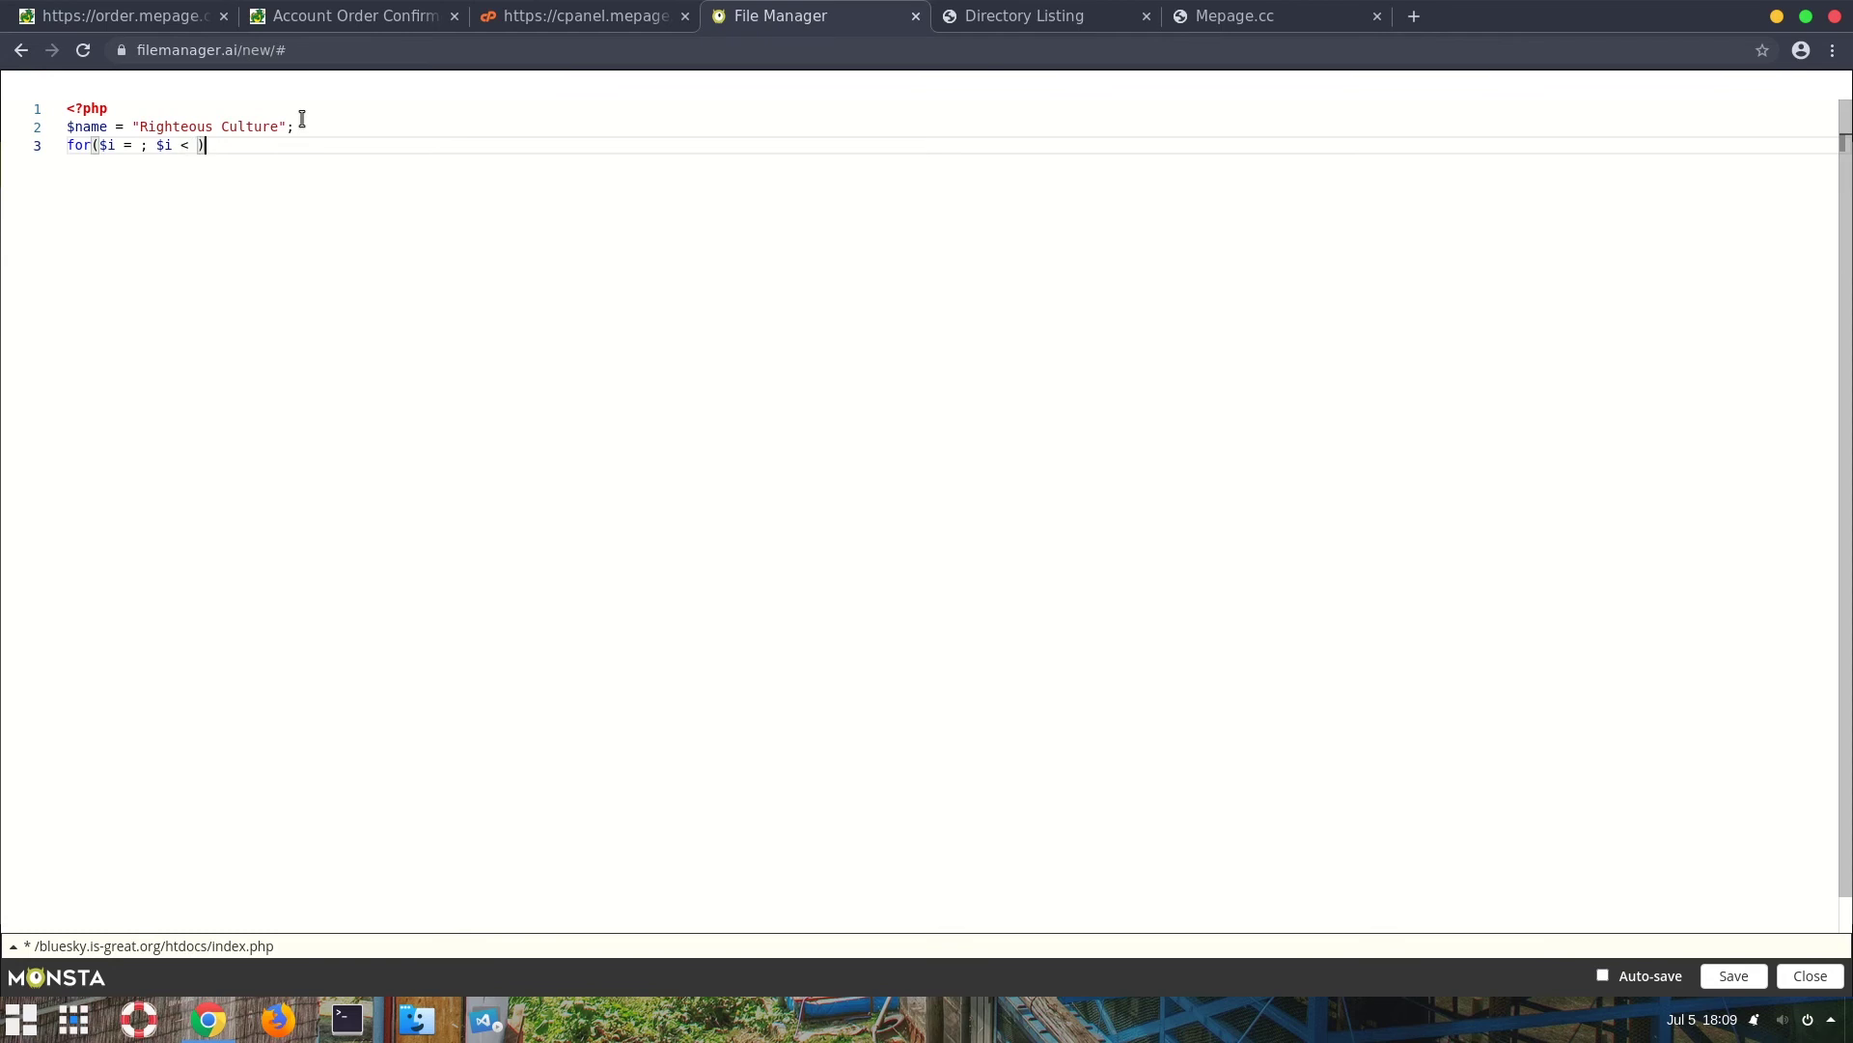
text( 10;)
text($i++)
Step: Open the loop's braced body and start a print("") statement inside it
key(Return)
text({)
key(Return)
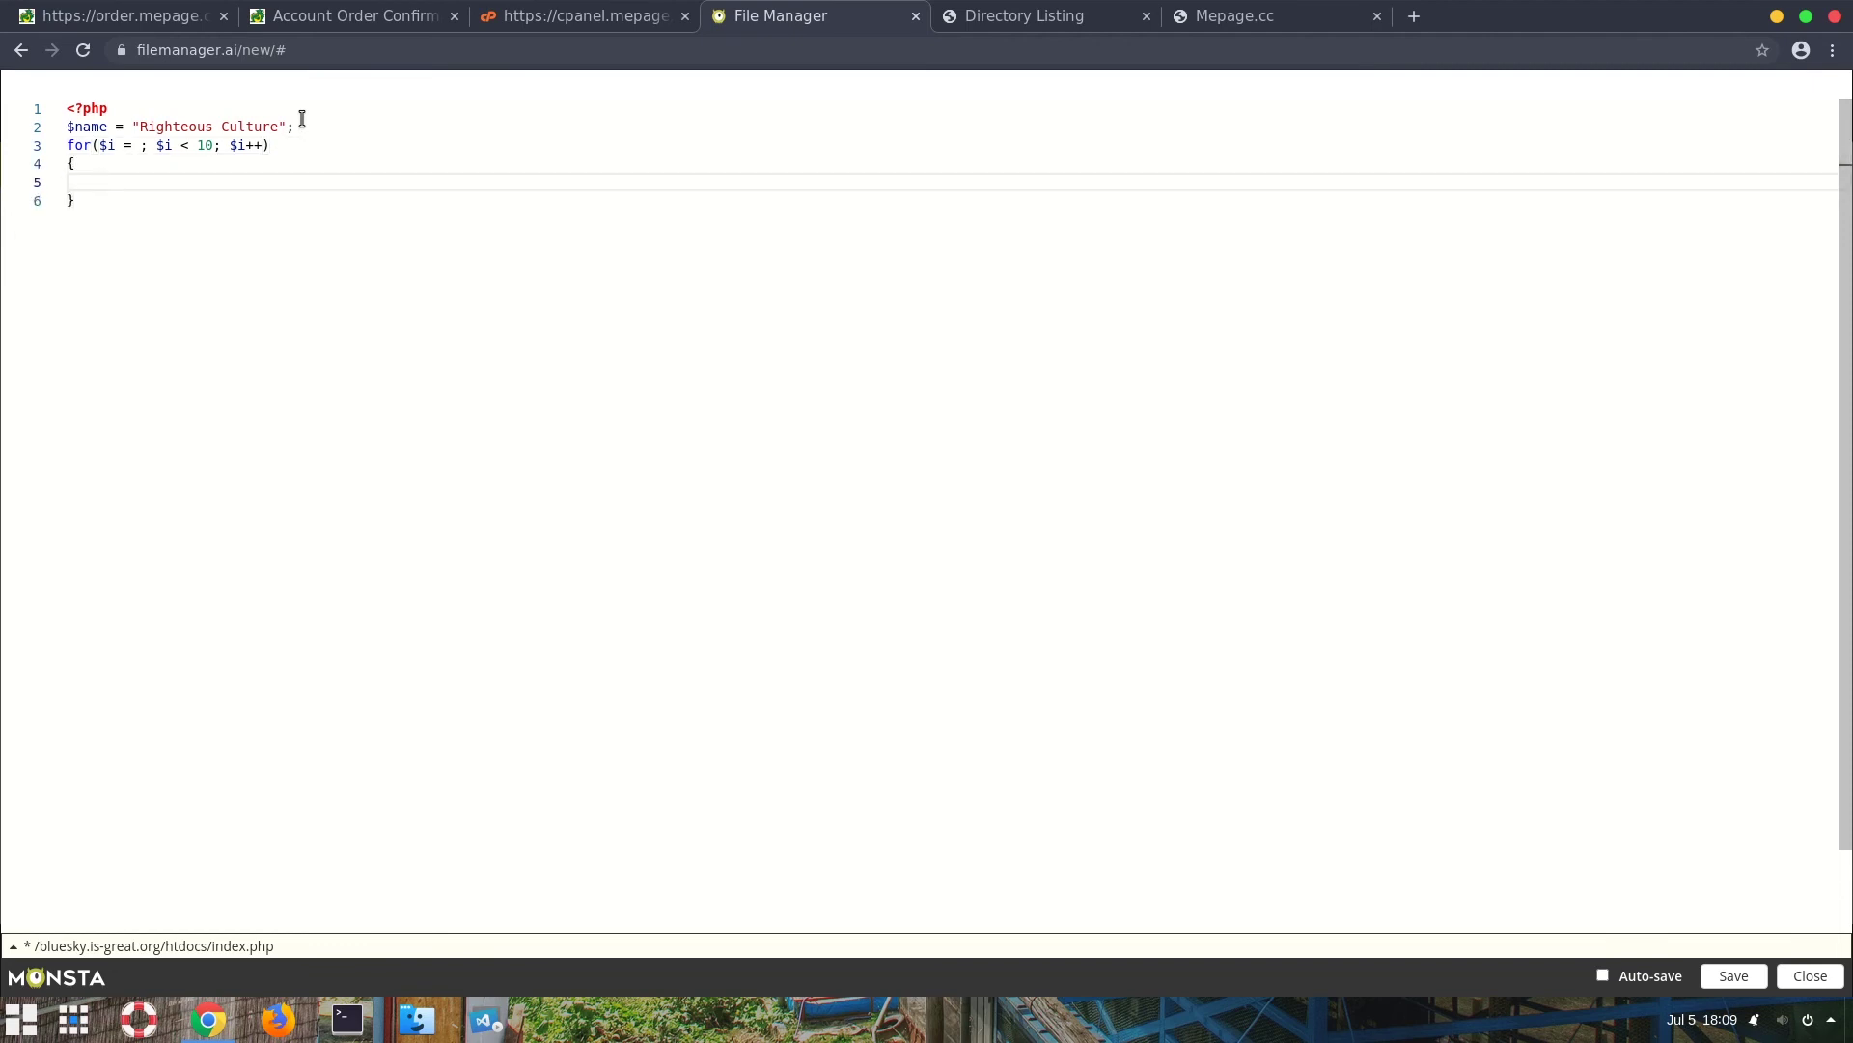
text(print(")
key(End)
Step: Fill the print string with "$i $name is a YouTuber", removing the stray dot and quotes
text($i)
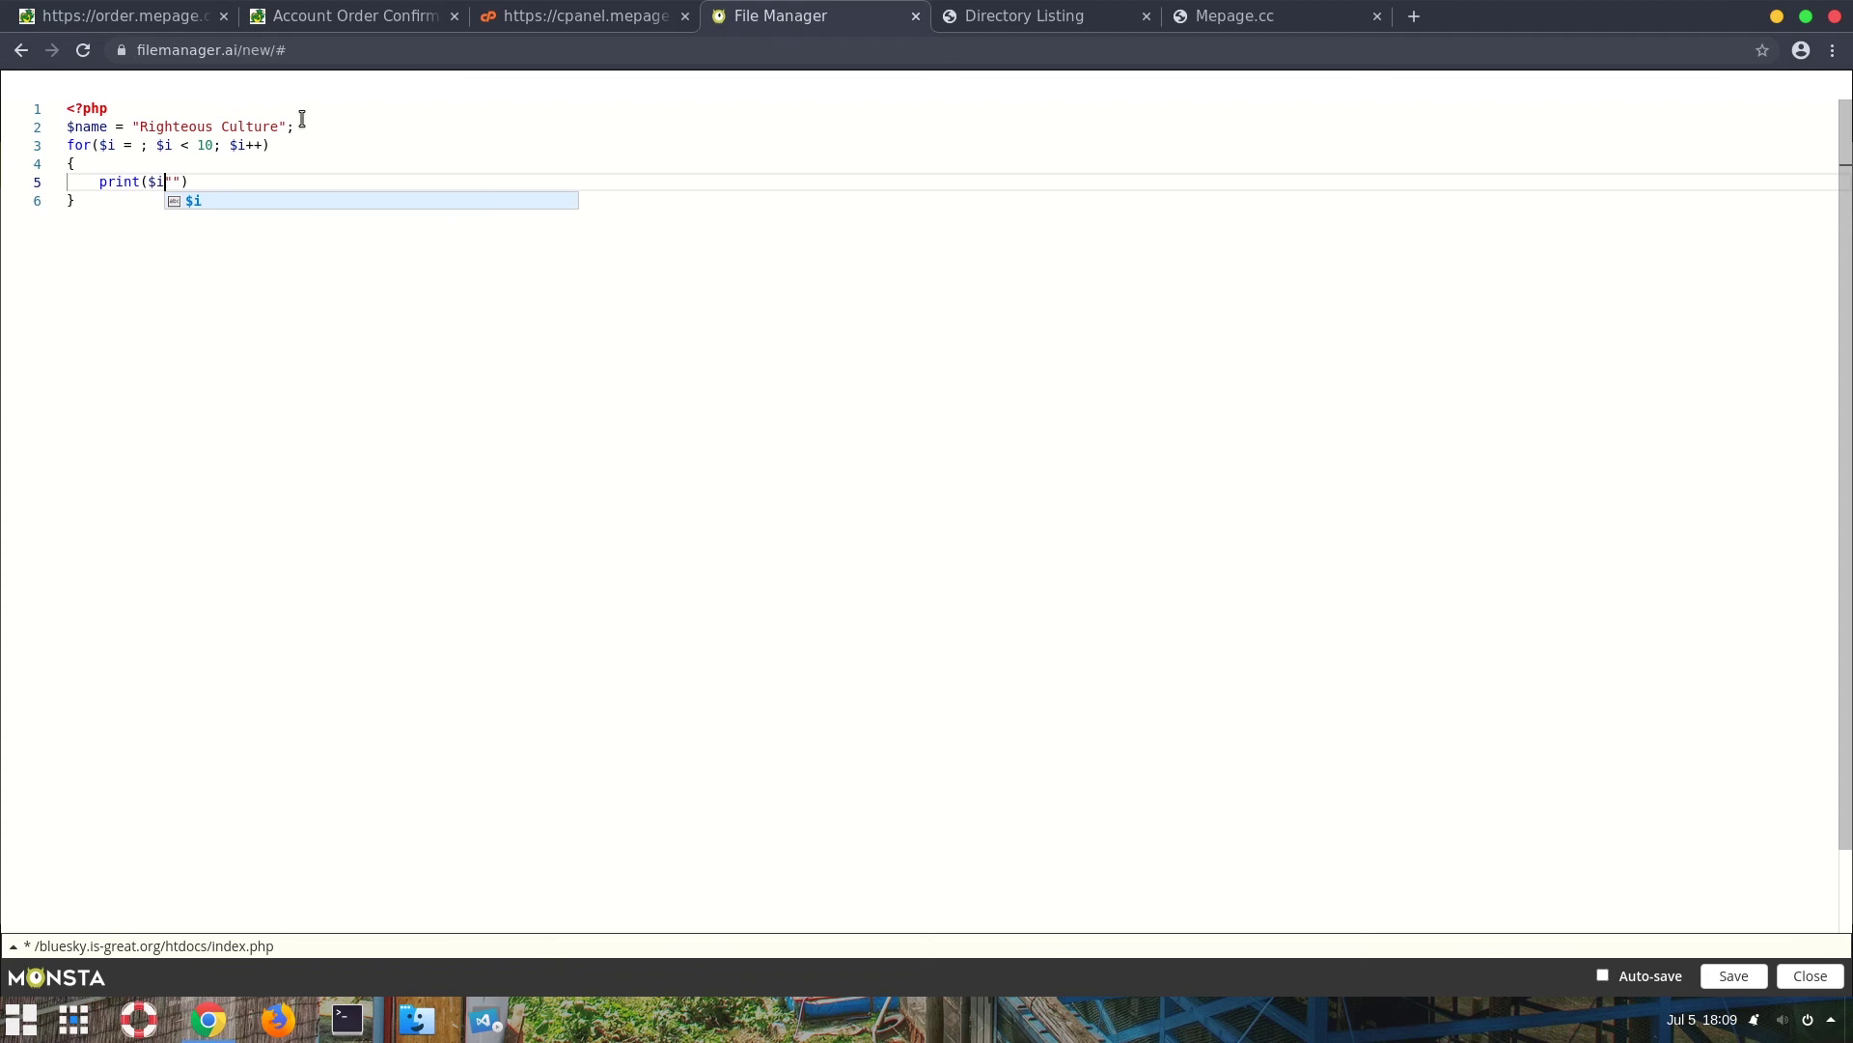
text(.)
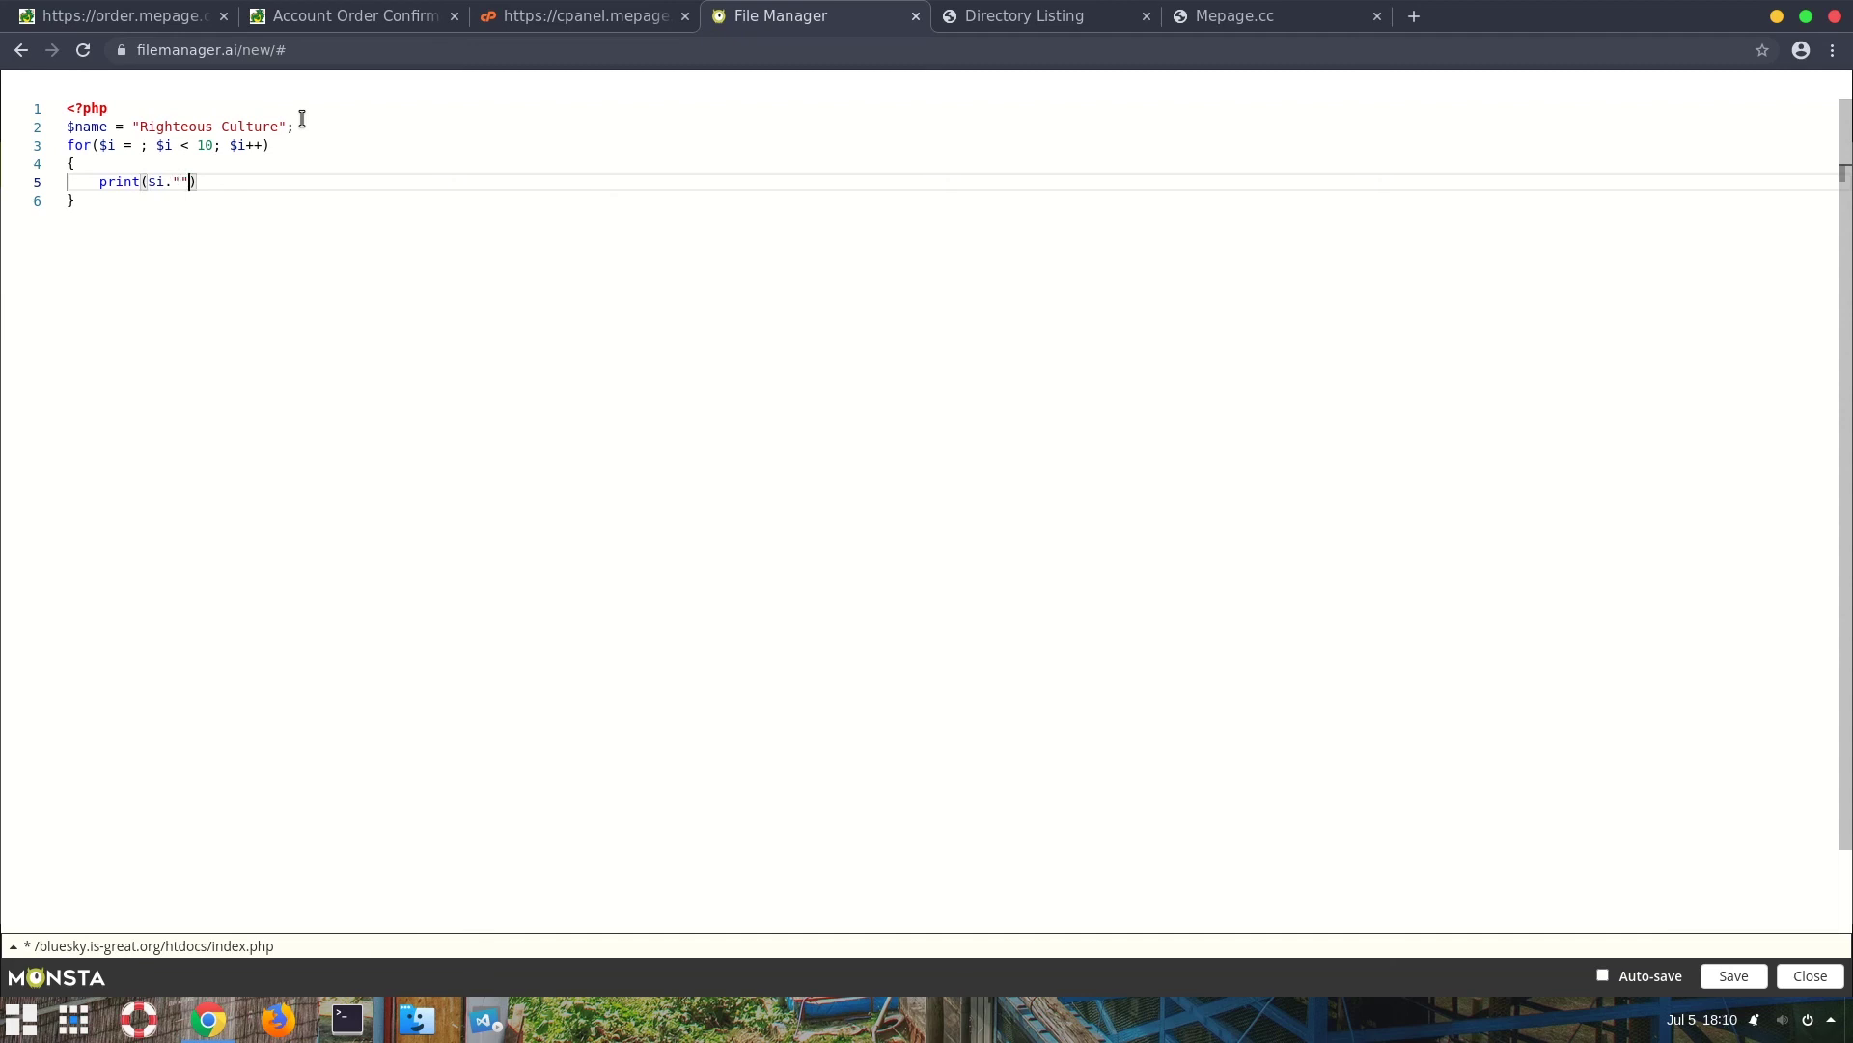
key(BackSpace)
key(BackSpace)
key(Left)
key(Left)
text(")
key(Right)
key(Right)
text($name)
text(is a YouTuber)
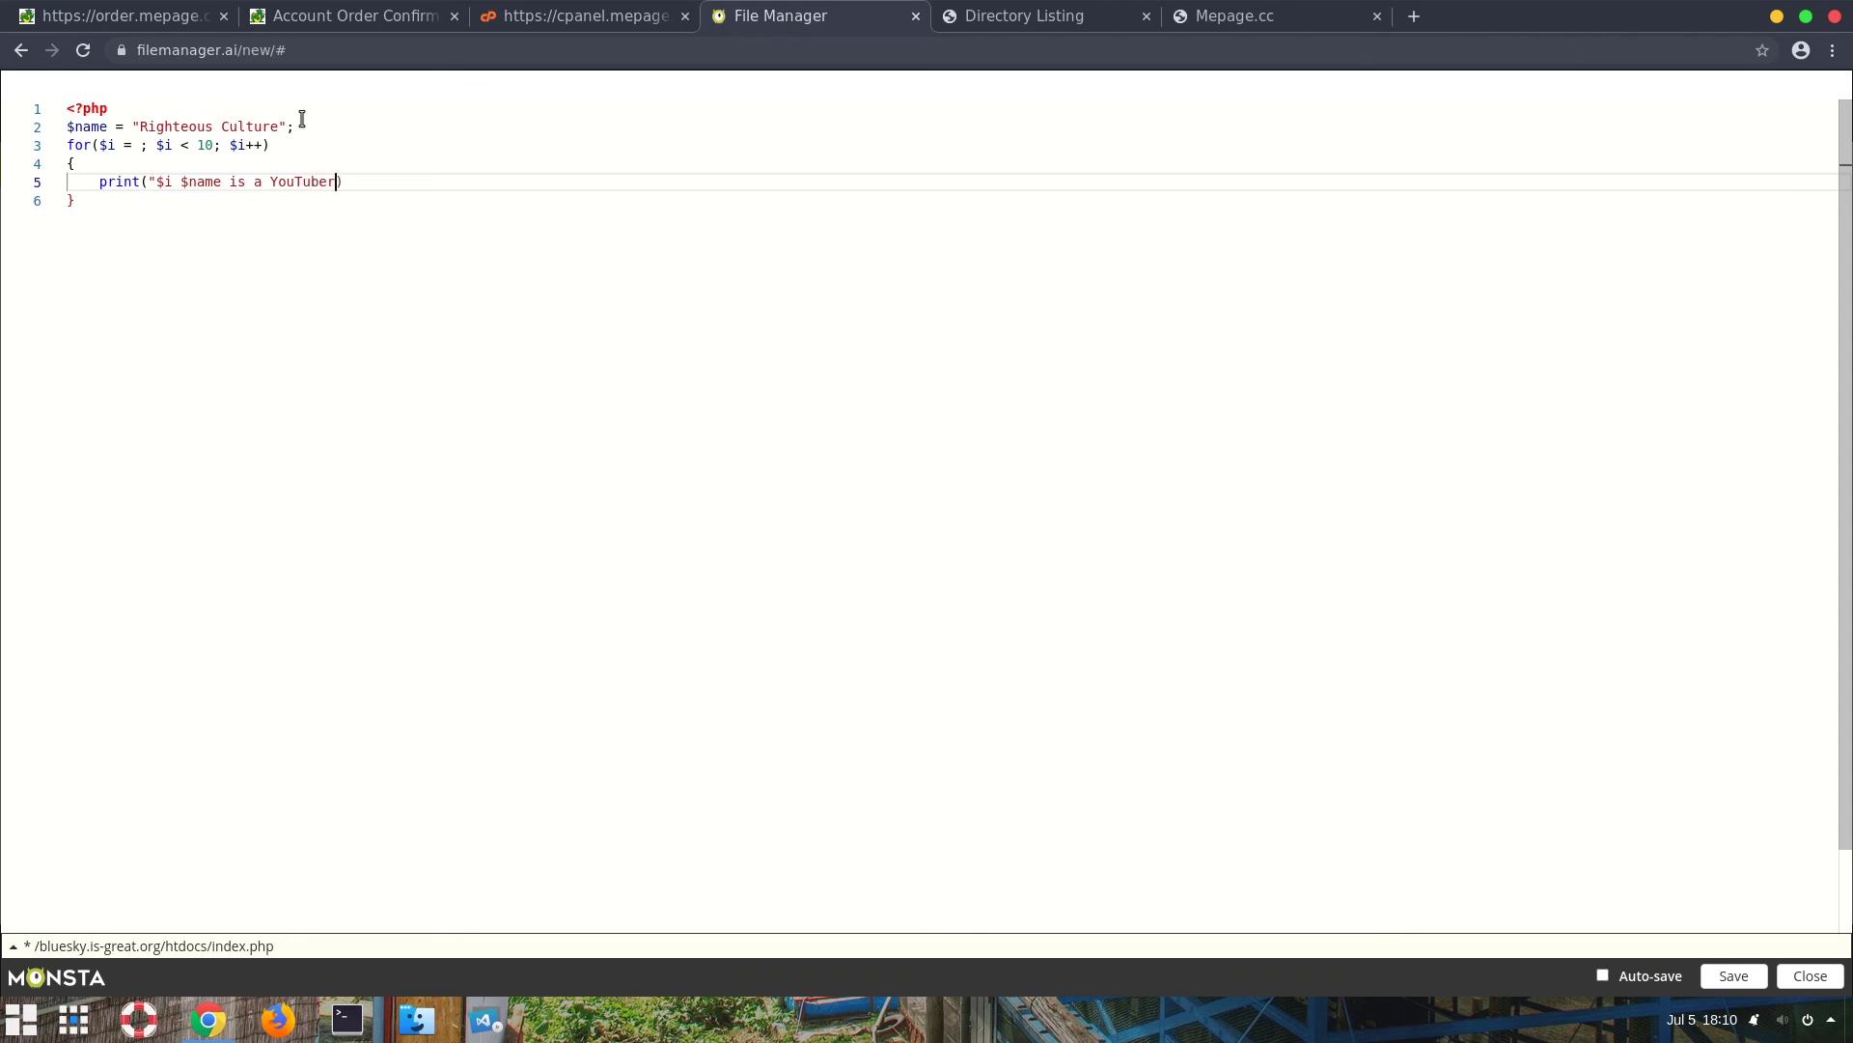
text(")
Step: Add a closing ?> tag on a new last line and save index.php
click(153, 252)
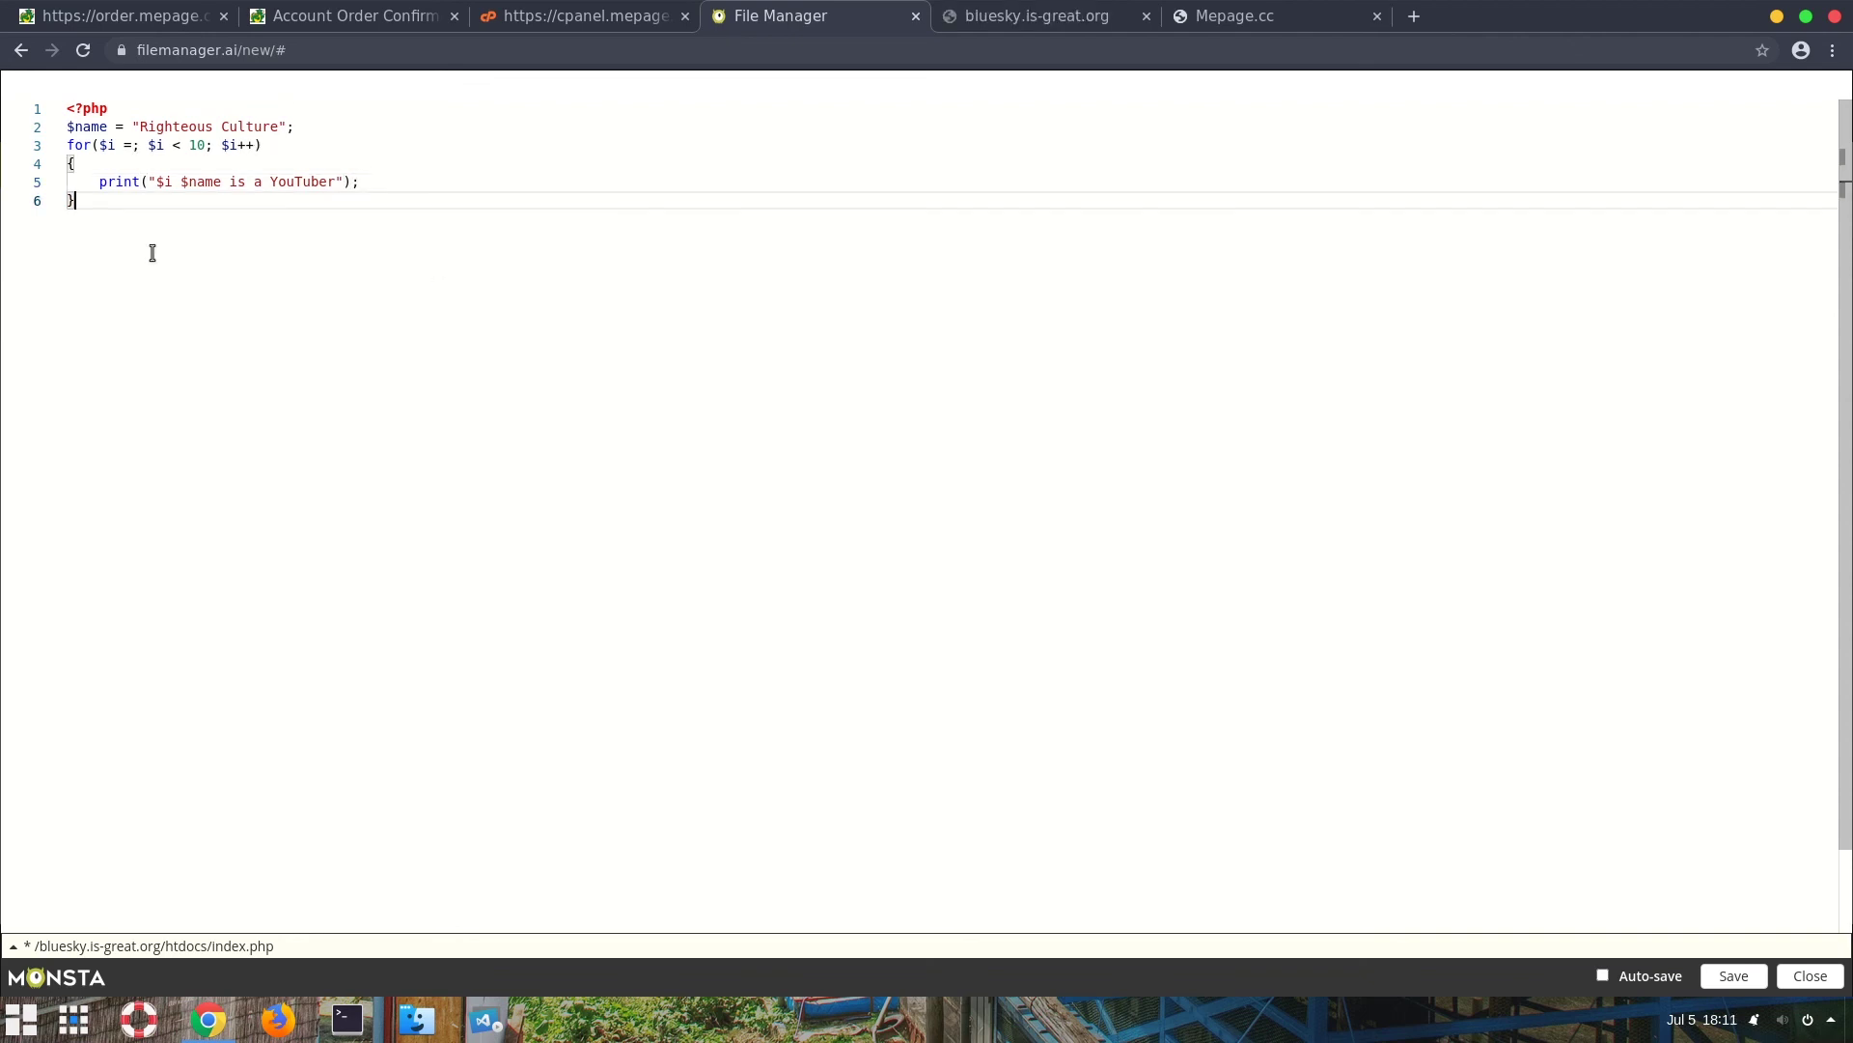
key(Return)
text(?>)
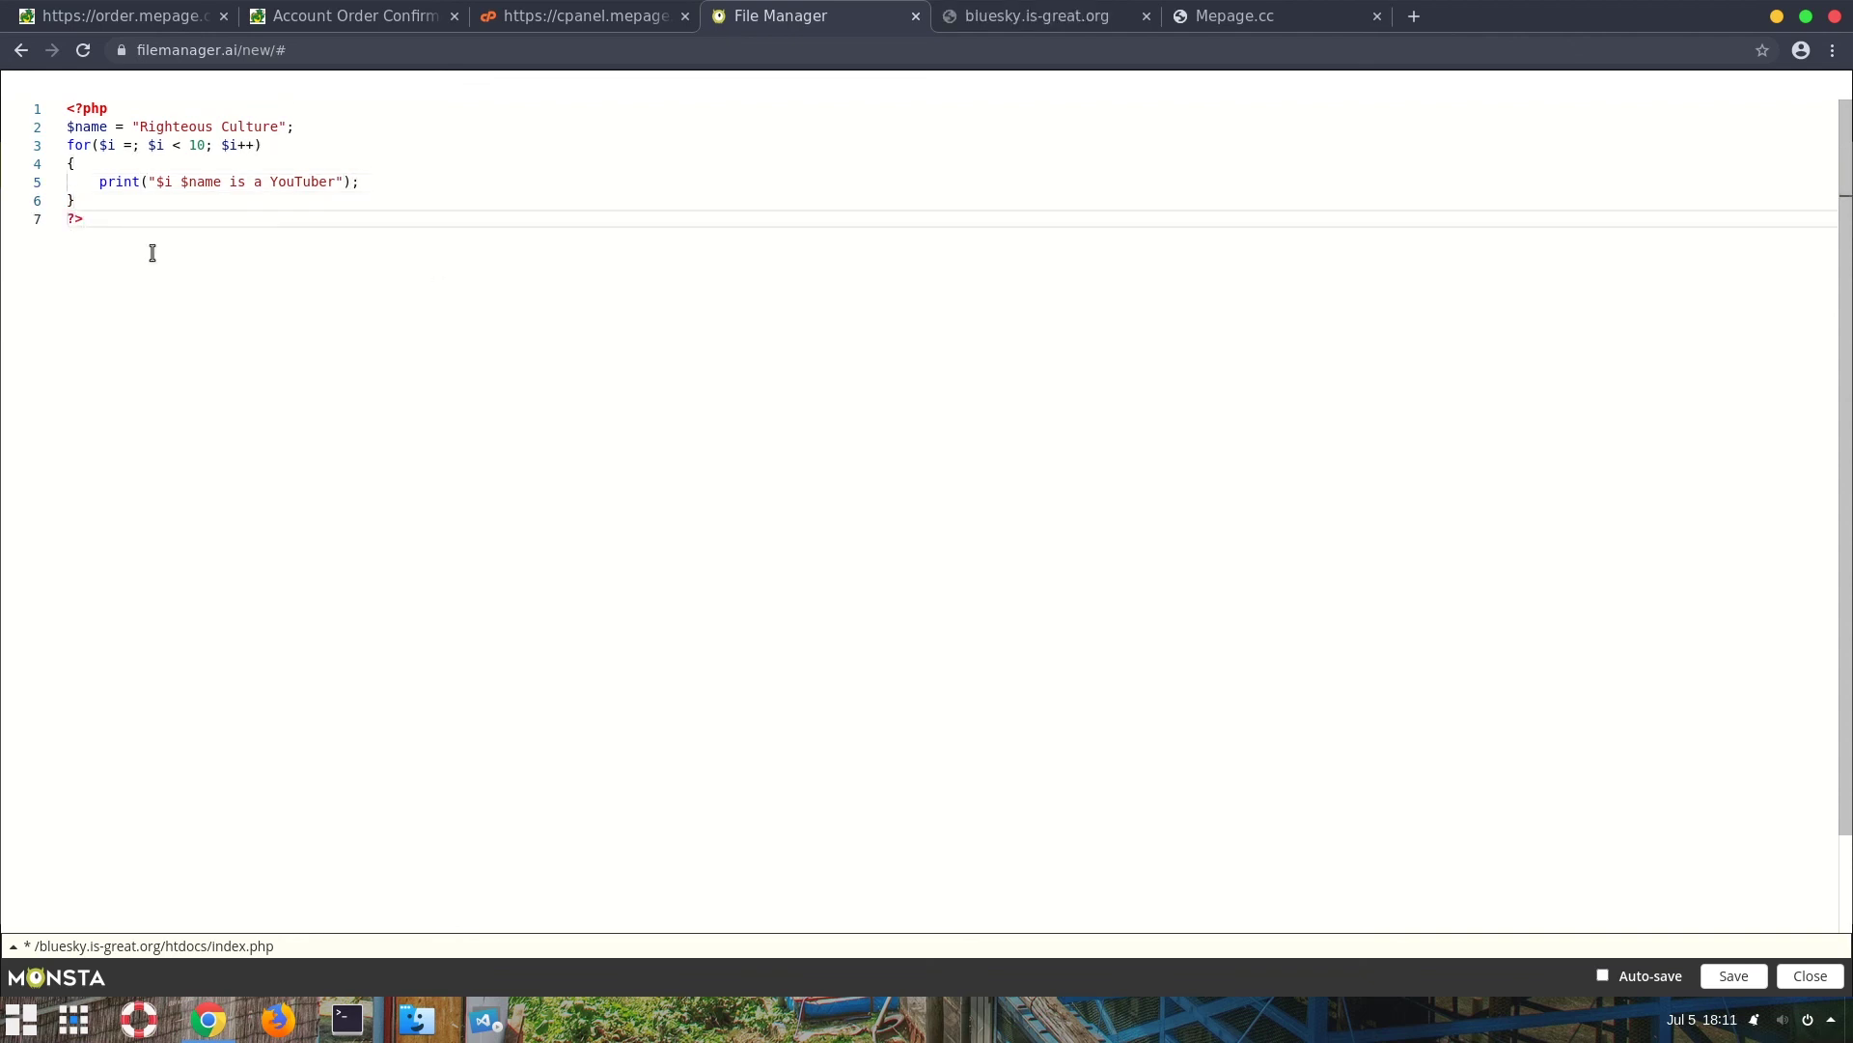
click(1735, 977)
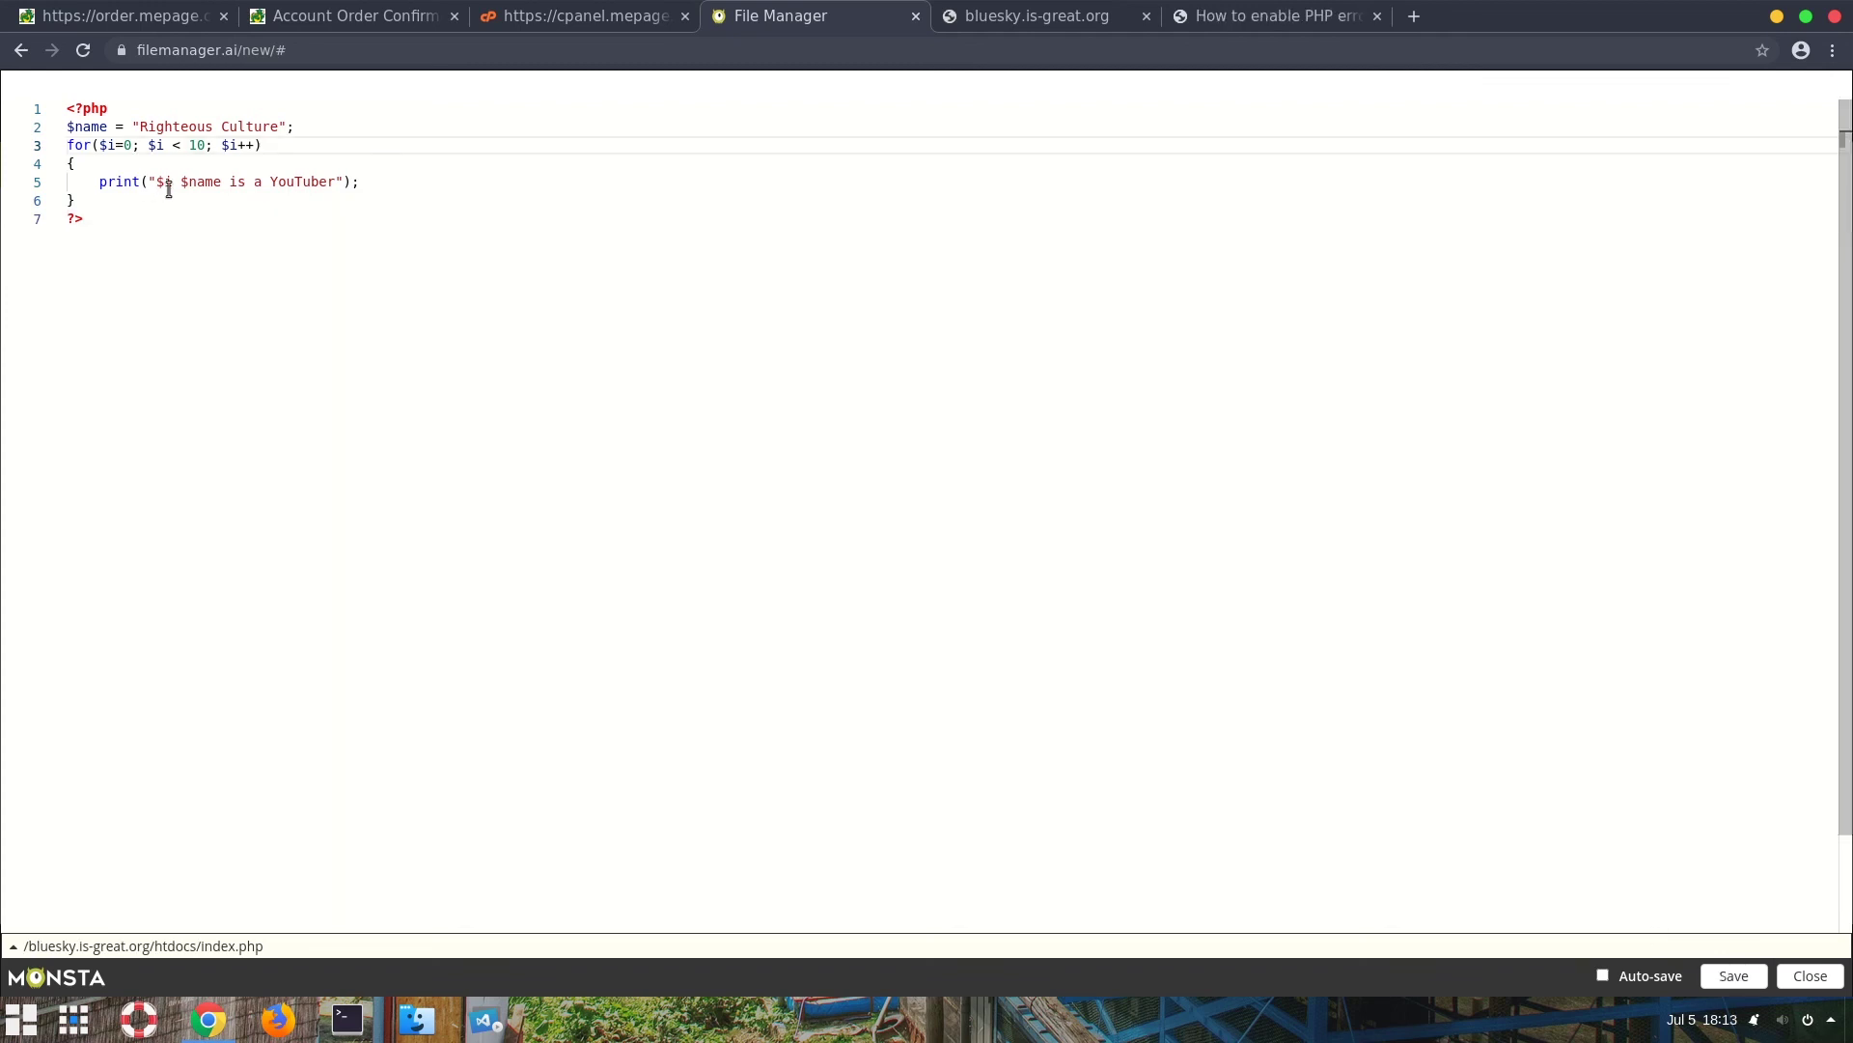
Step: Change the printed string to "<br>$i) $name is a YouTuber" and save again
click(159, 182)
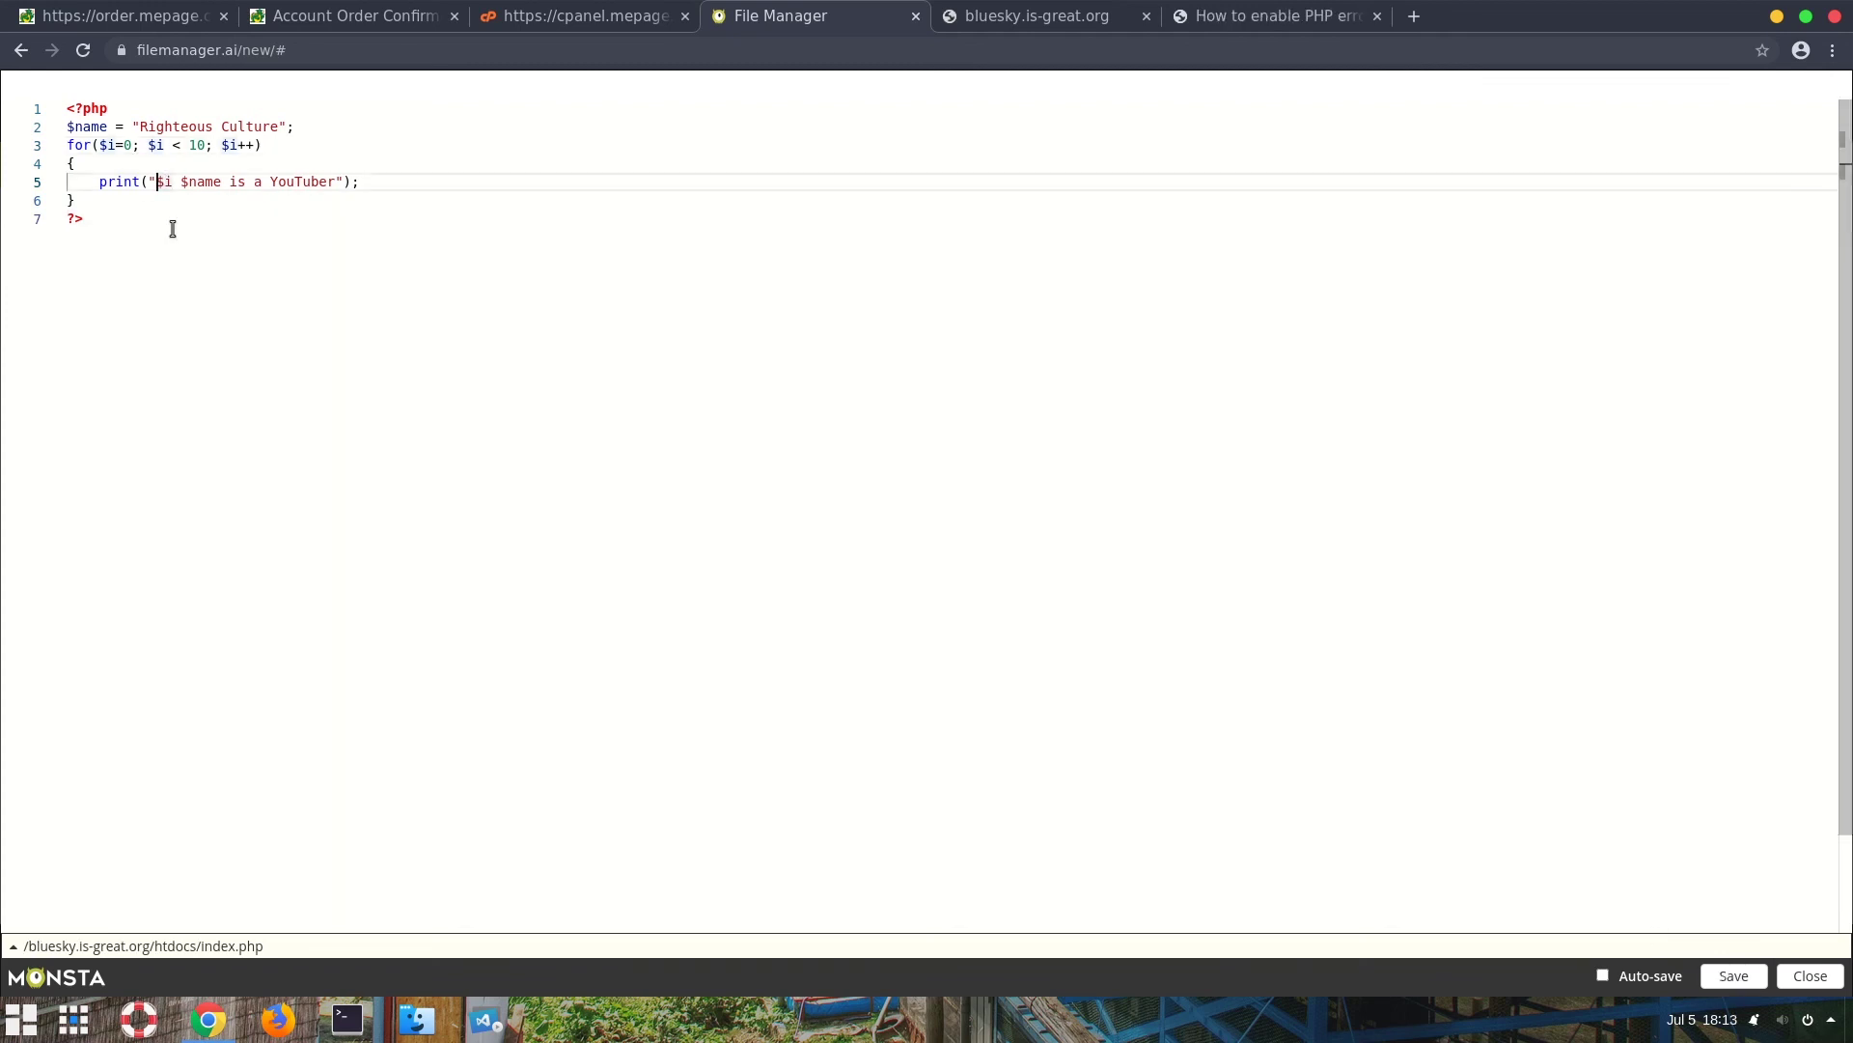
text(<b)
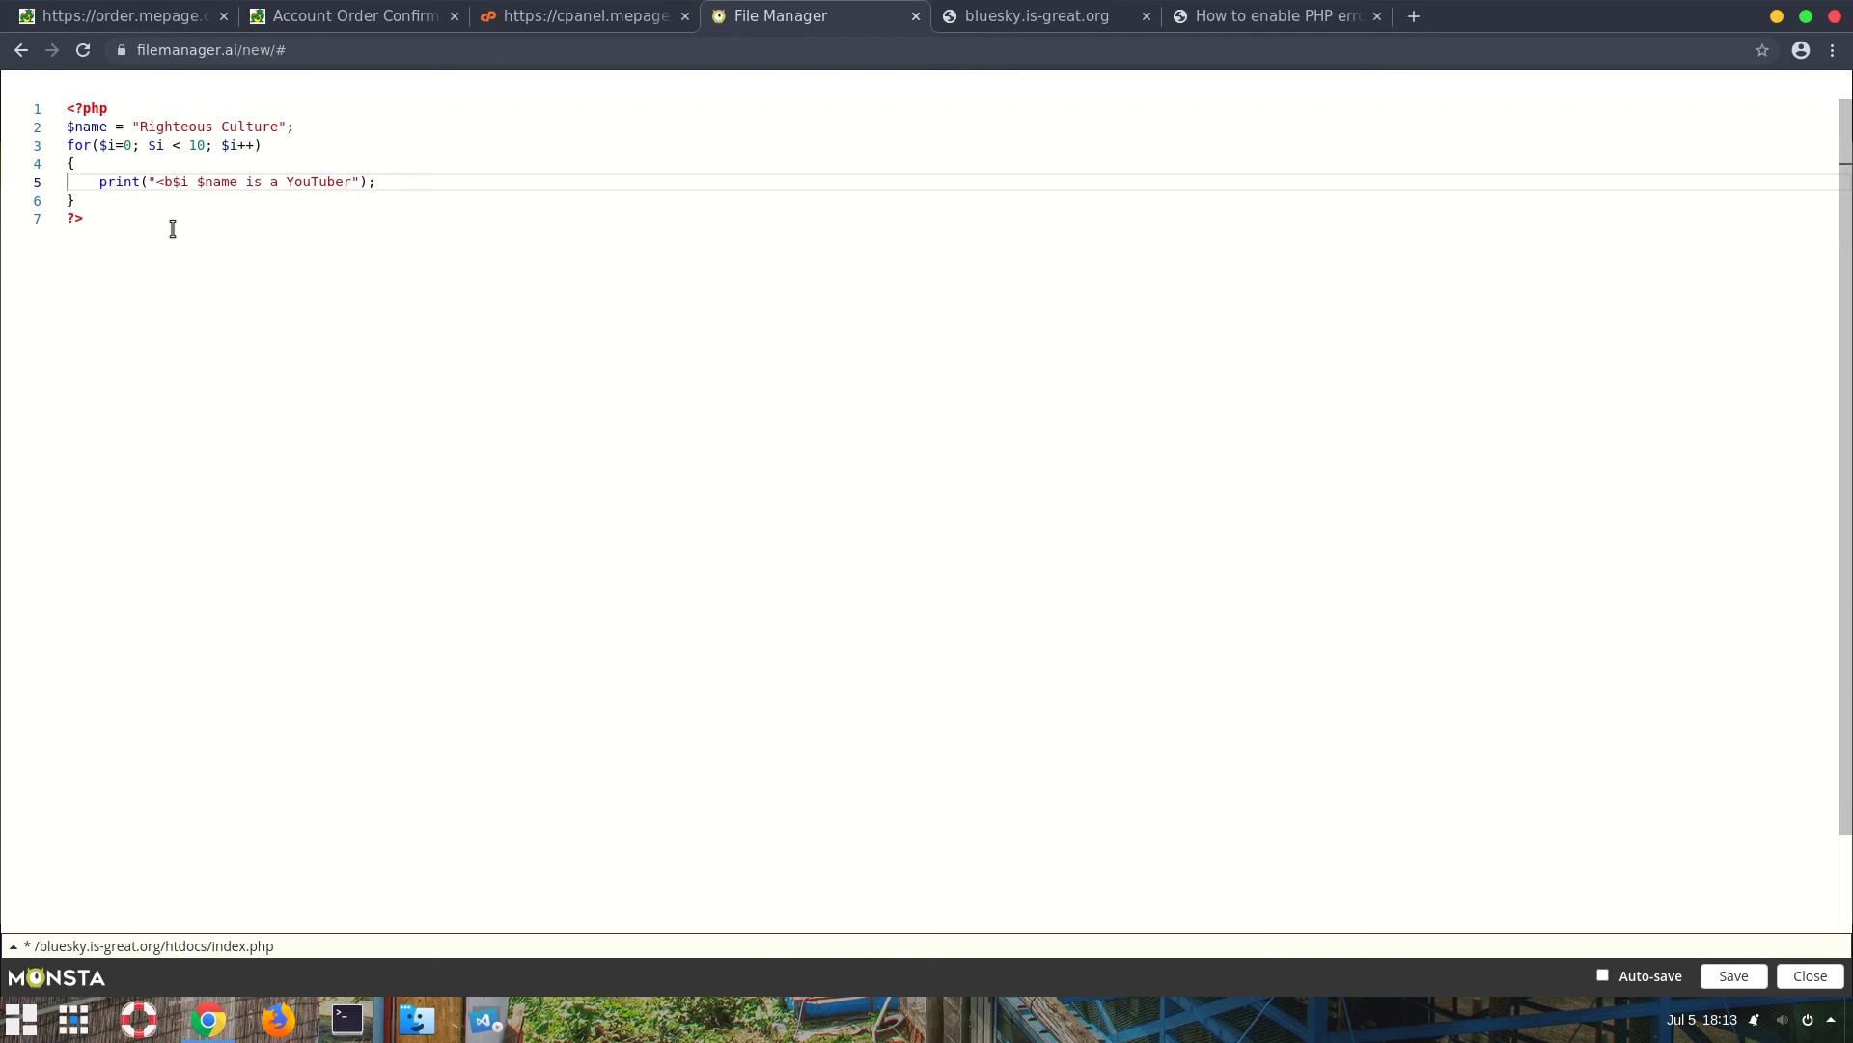
text(r>)
click(209, 184)
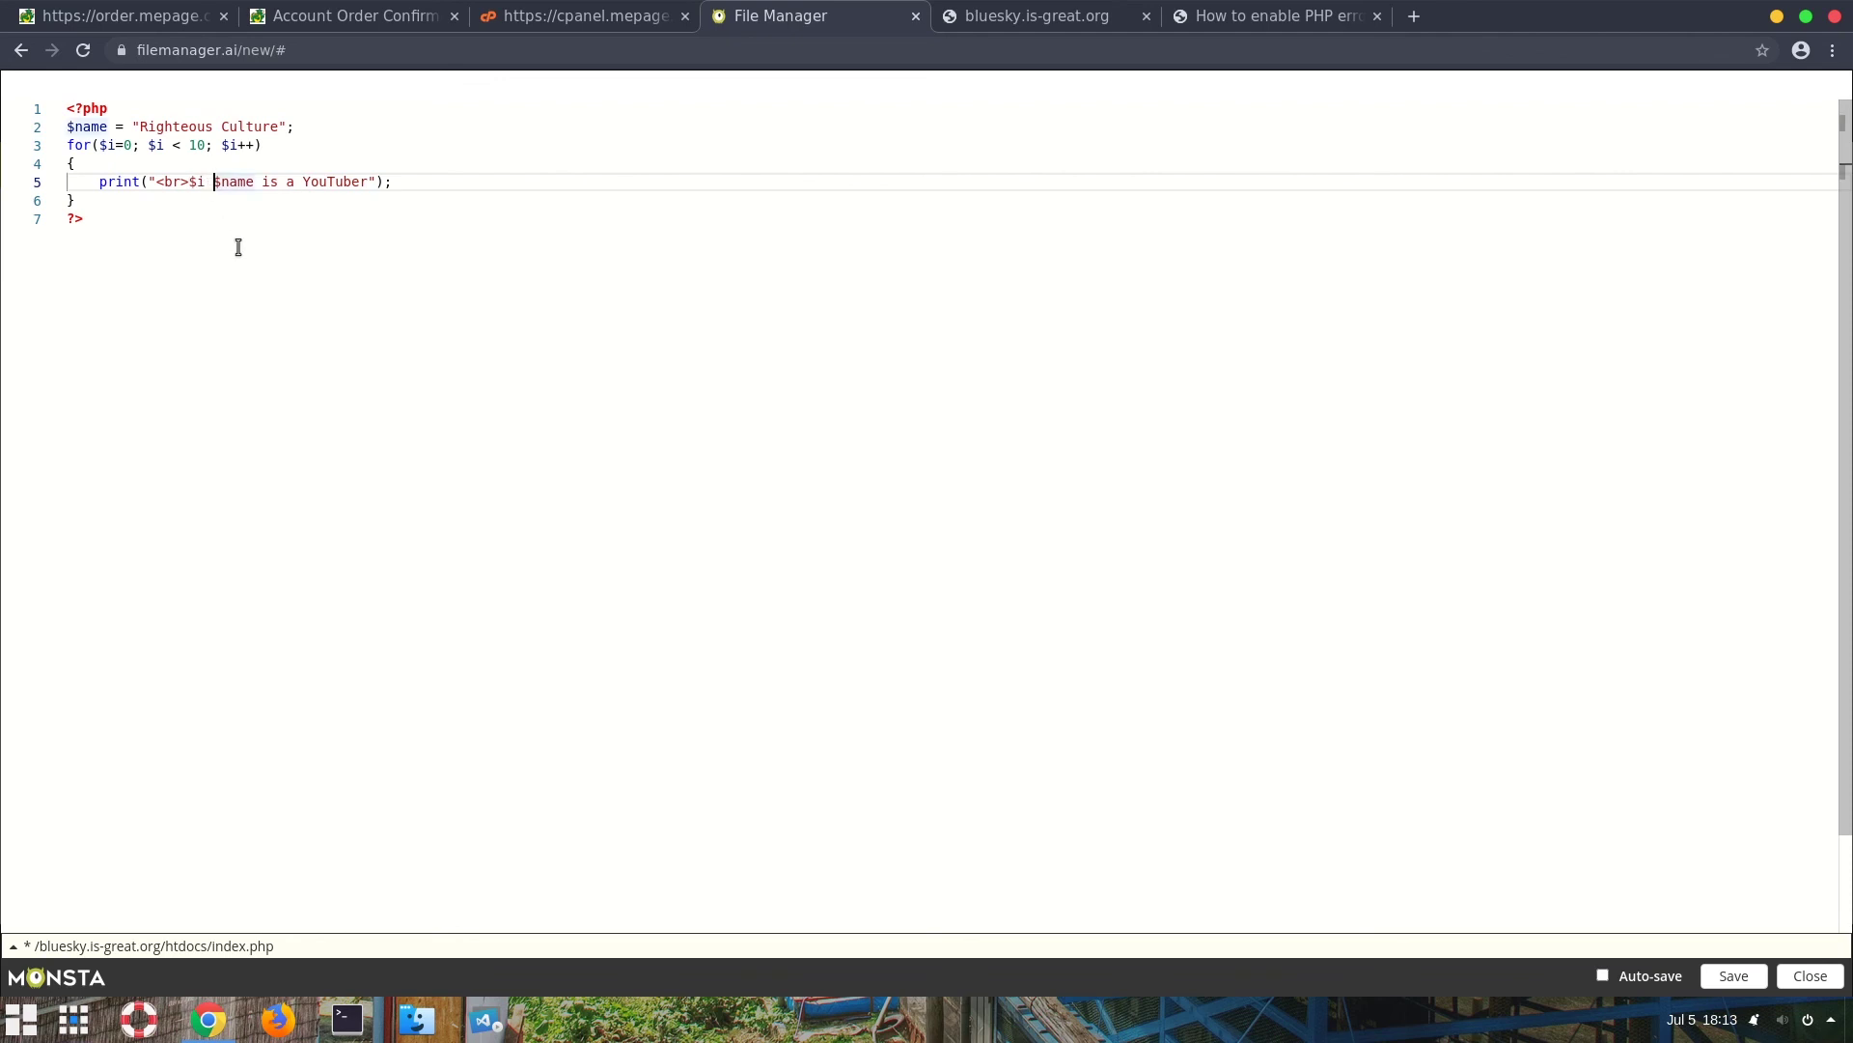
text())
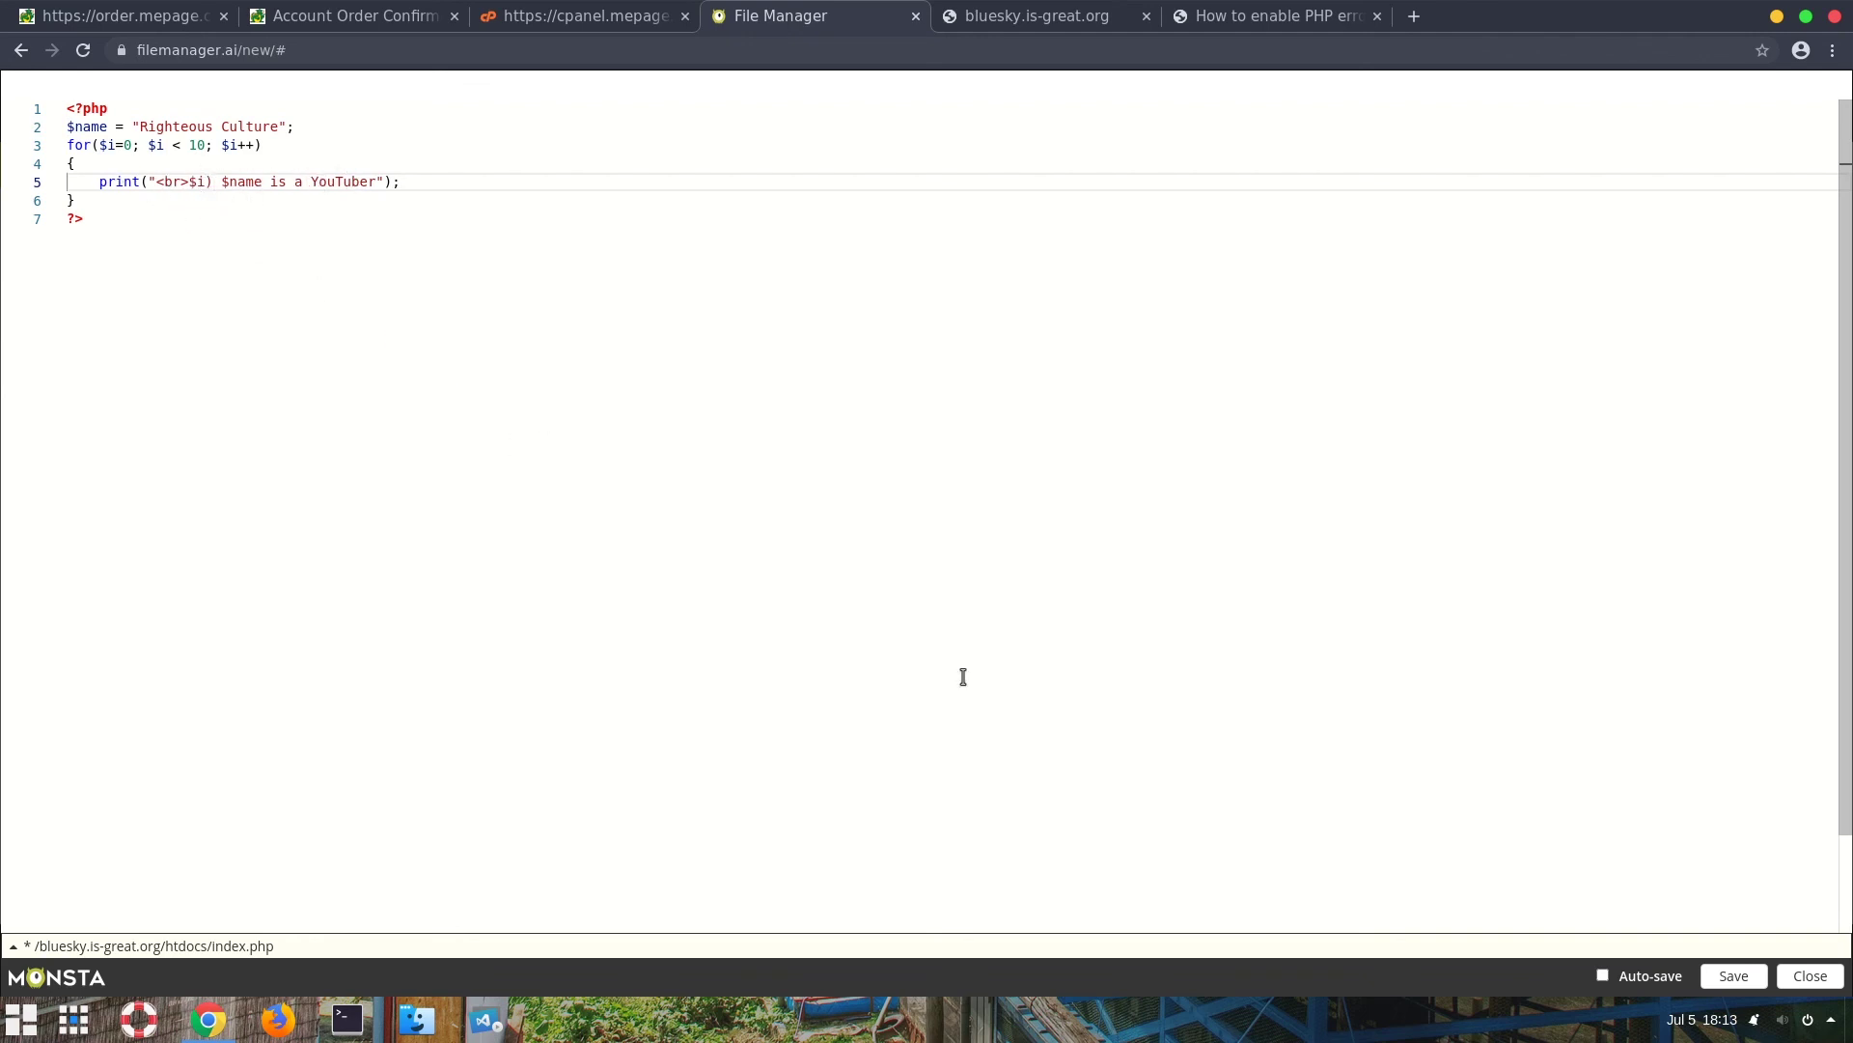
click(1734, 977)
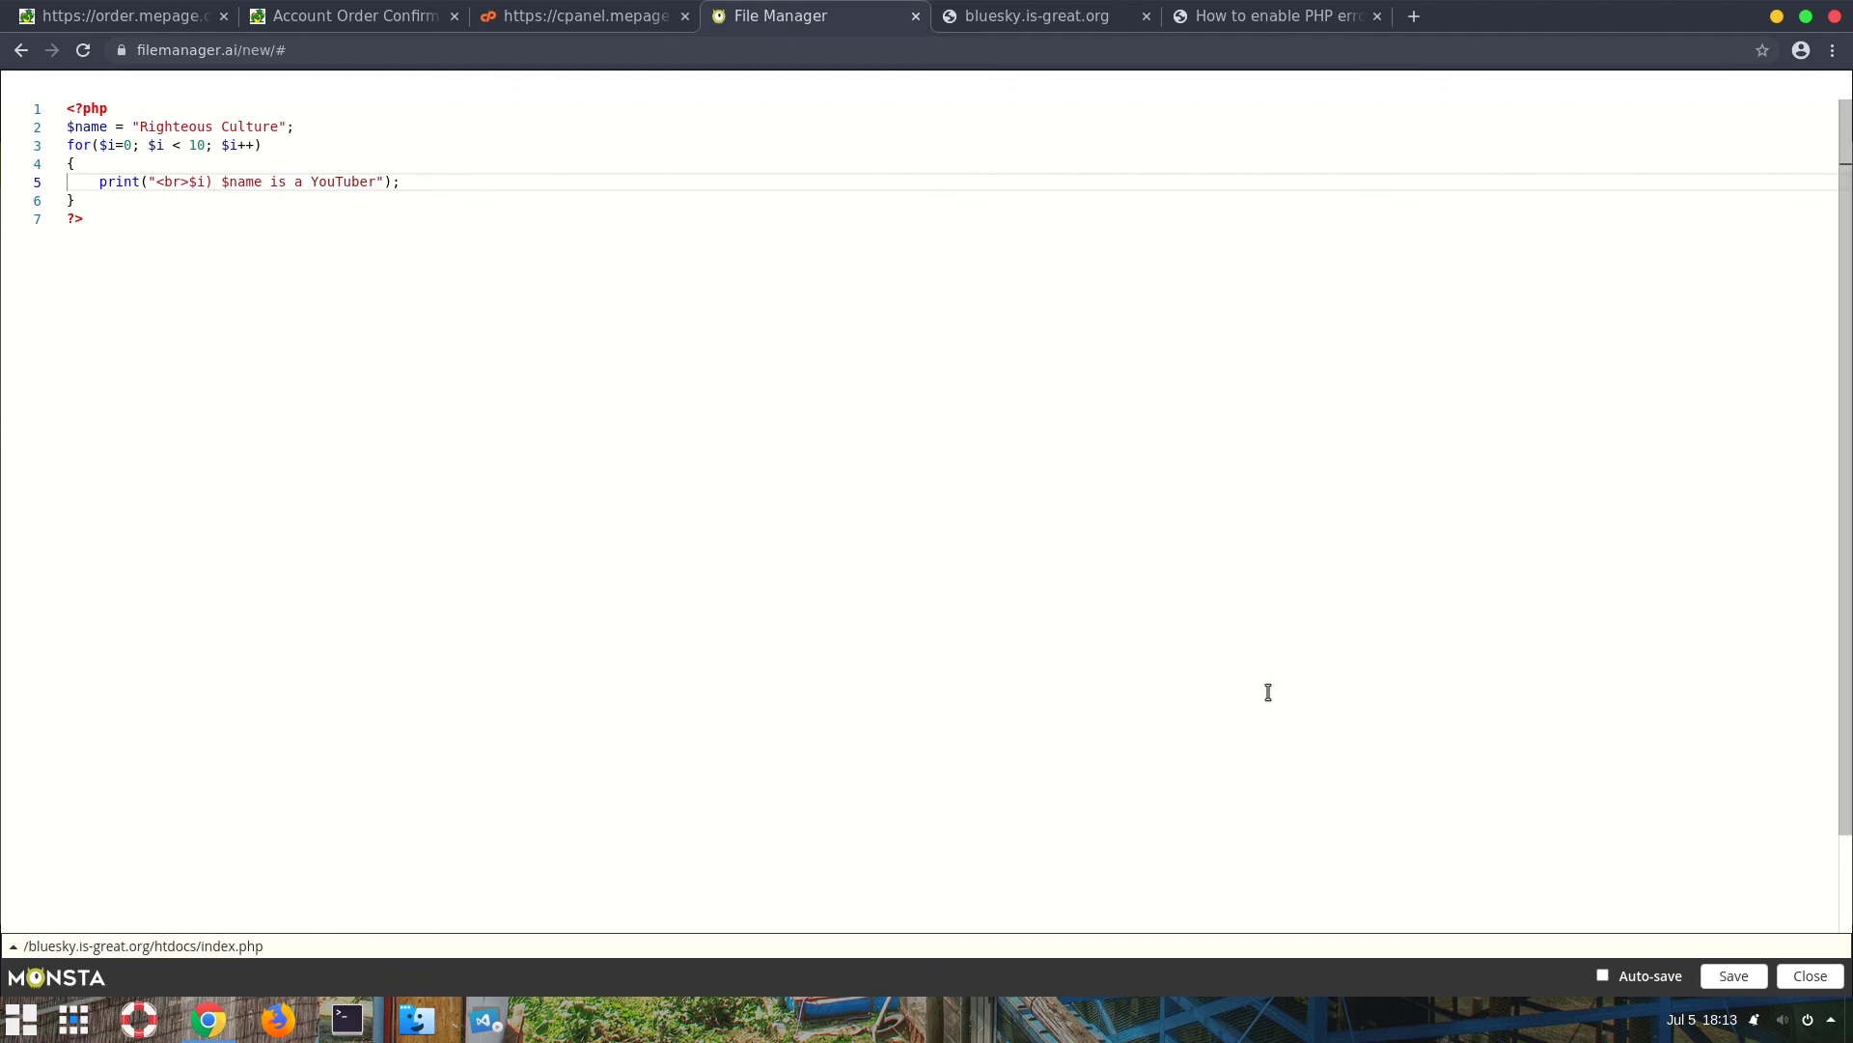